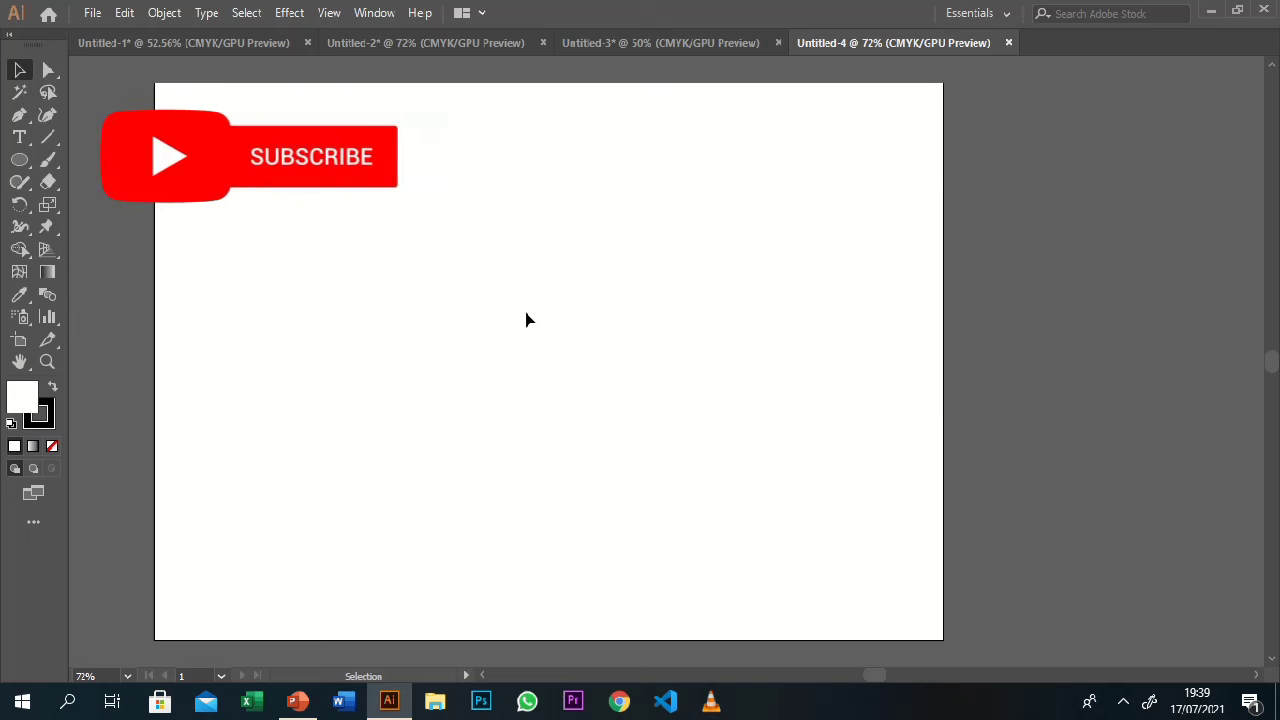
Draw a perfect circle about 52 mm across near the top middle of the artboard with the Ellipse tool.
{"action": "left_click", "coordinate": [20, 161]}
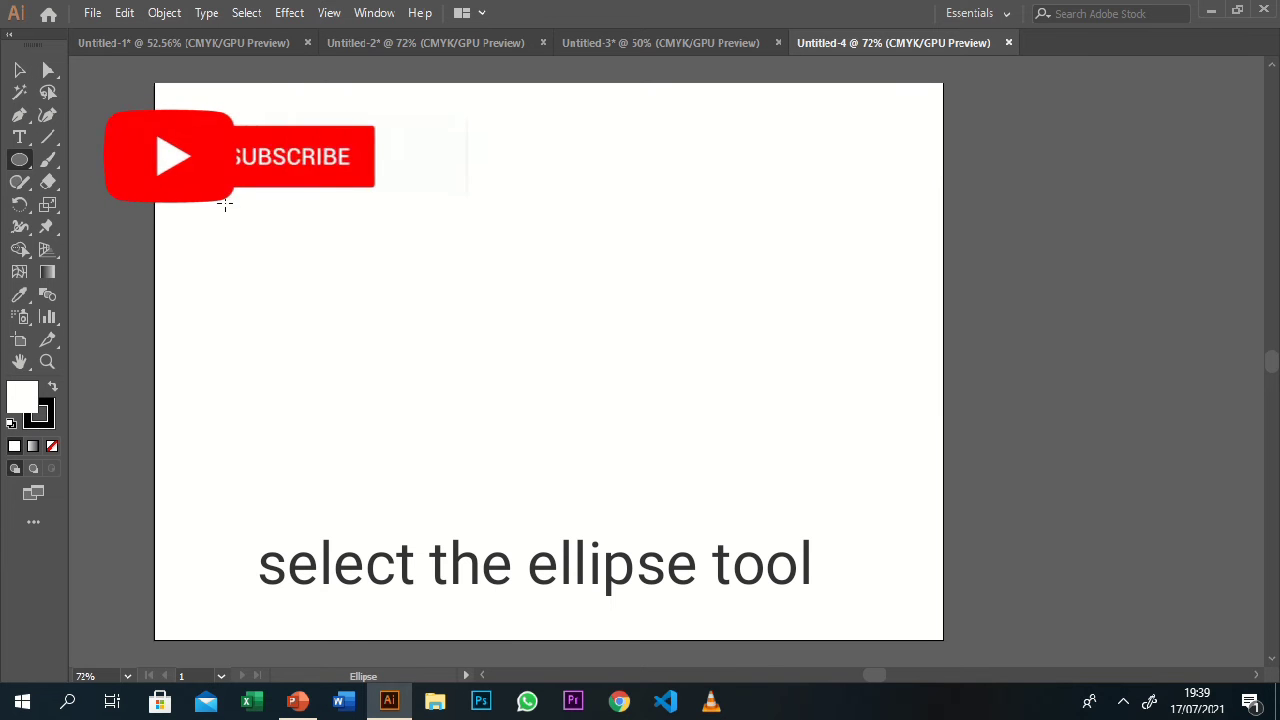
{"action": "left_click_drag", "start_coordinate": [445, 232], "coordinate": [557, 352]}
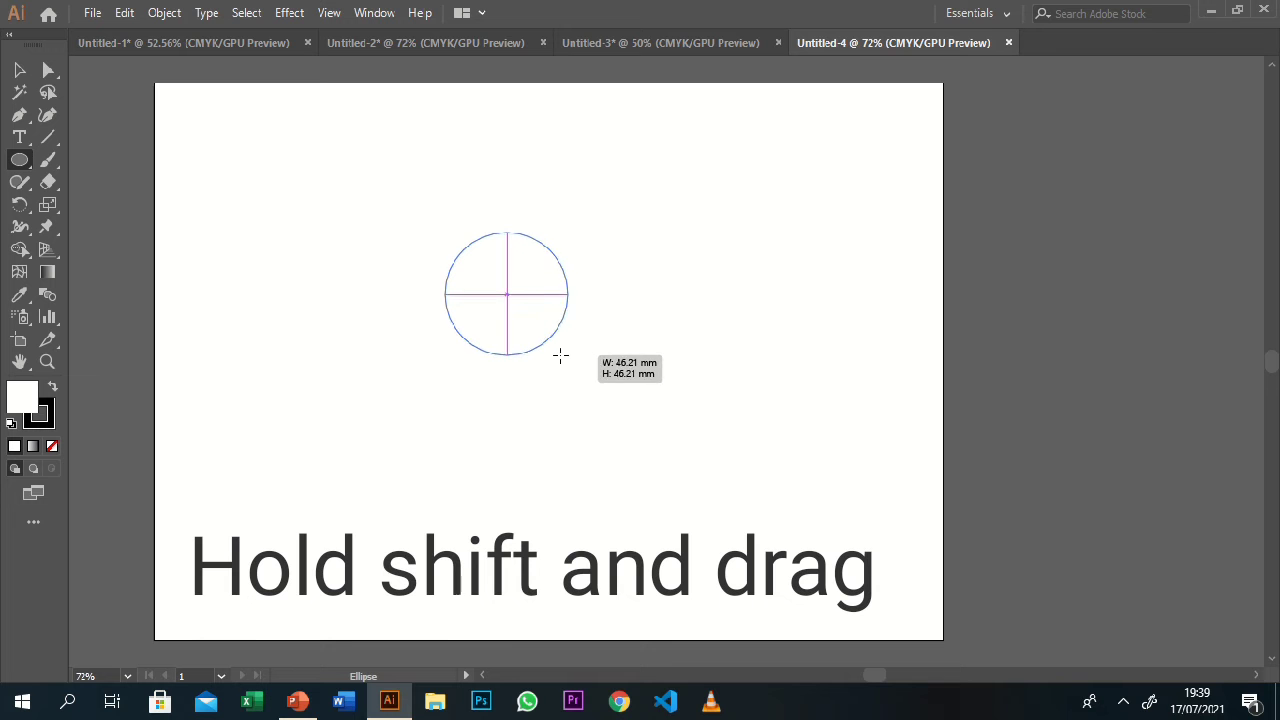
{"action": "left_click_drag", "start_coordinate": [557, 352], "coordinate": [569, 369]}
{"action": "left_click", "coordinate": [19, 70]}
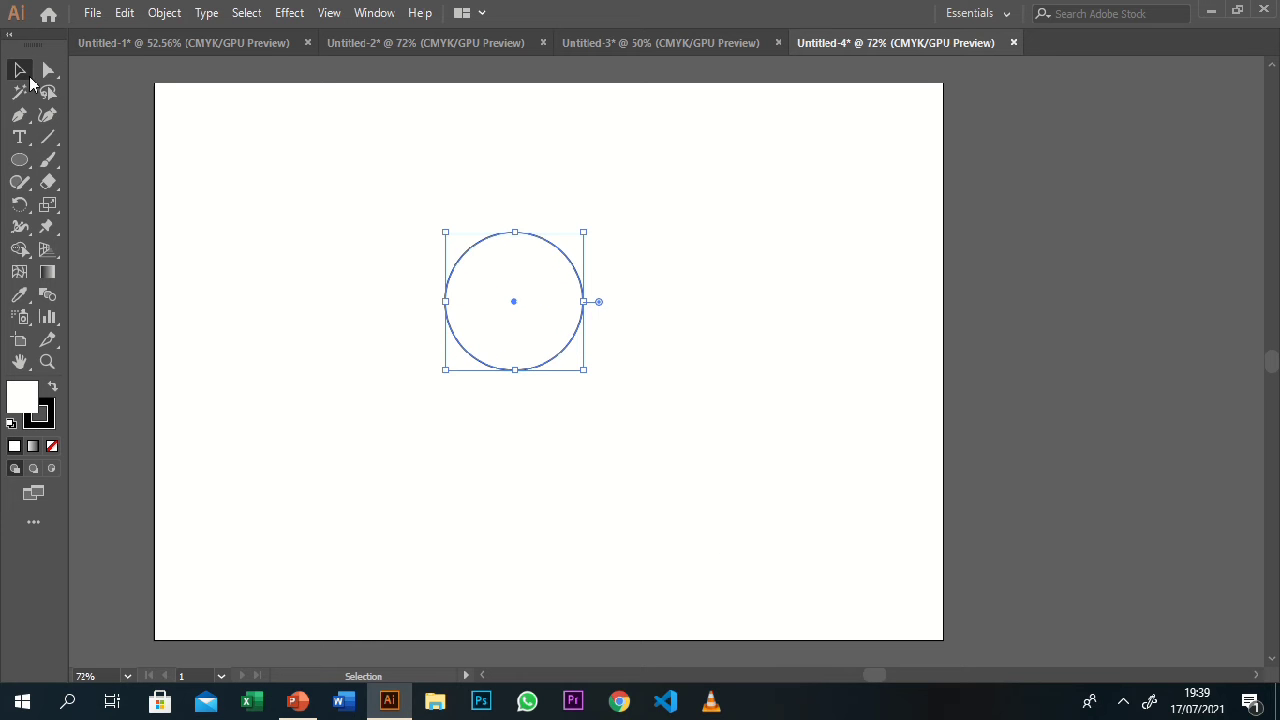
Show the Properties panel and fill the circle with a green swatch.
{"action": "left_click", "coordinate": [372, 13]}
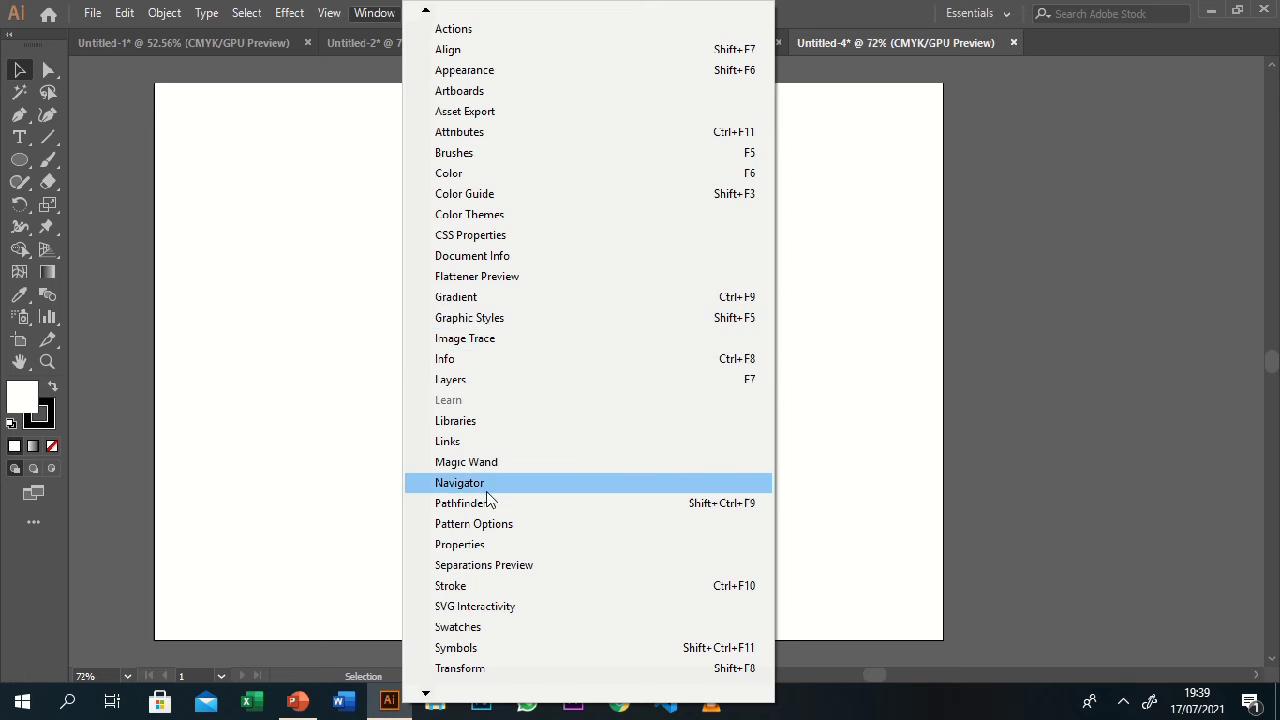
{"action": "left_click", "coordinate": [500, 544]}
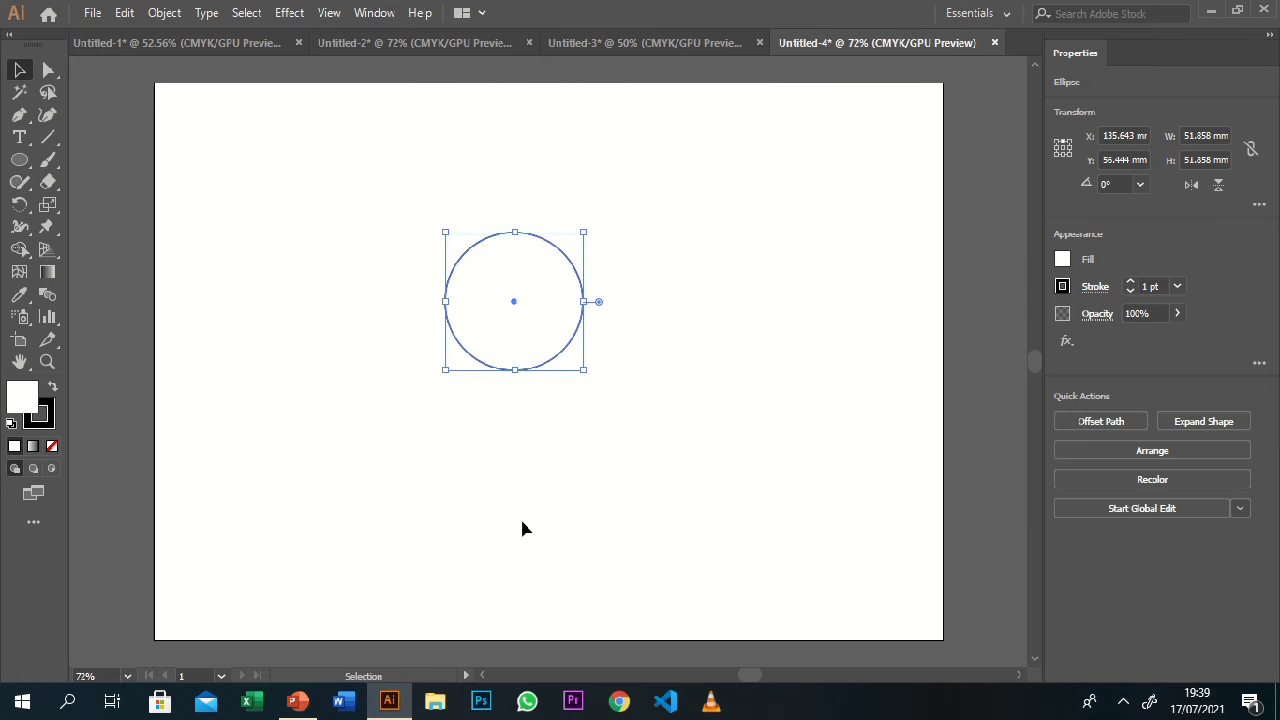
{"action": "left_click", "coordinate": [1068, 261]}
{"action": "left_click", "coordinate": [946, 294]}
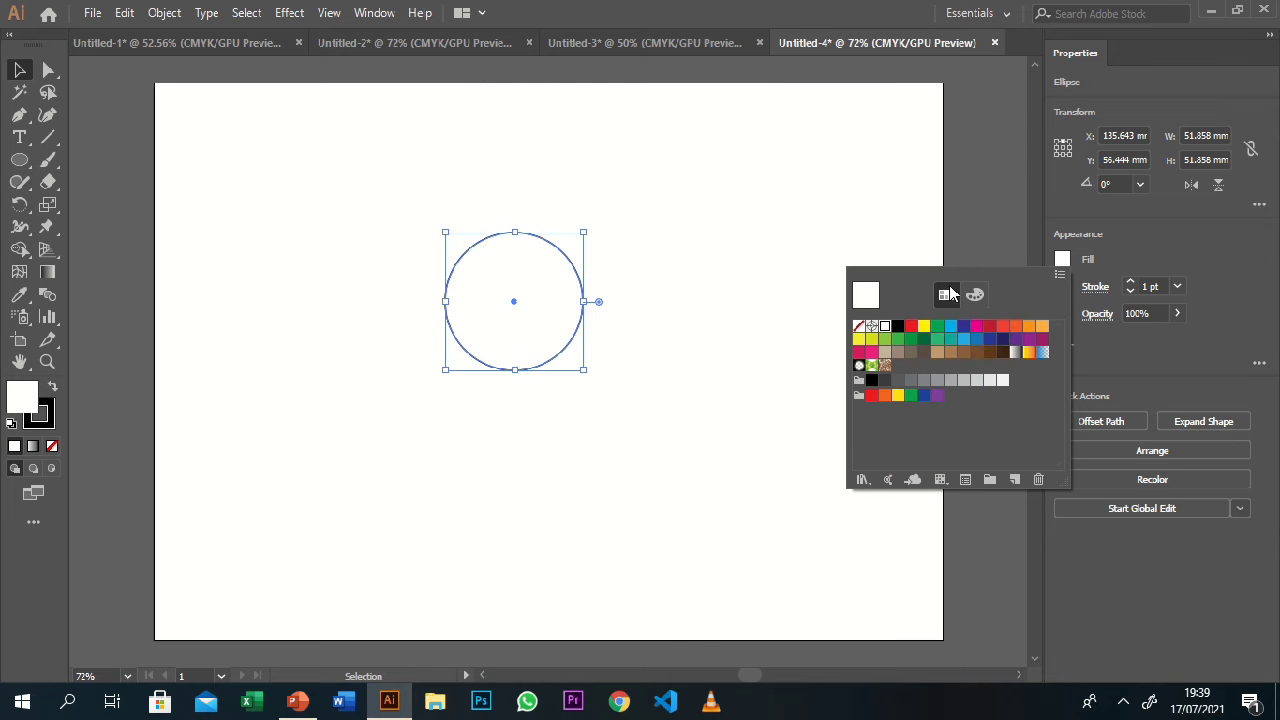
{"action": "left_click", "coordinate": [938, 327]}
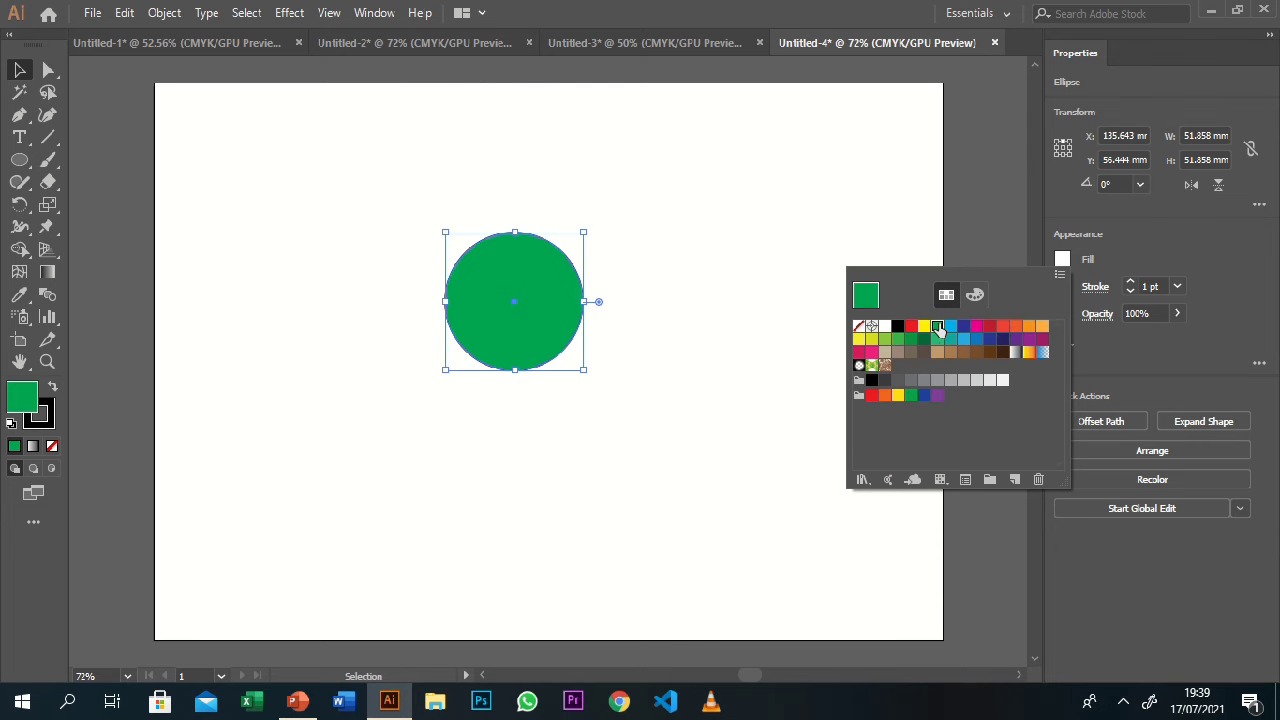
{"action": "left_click", "coordinate": [900, 212]}
Set the circle's stroke to None.
{"action": "left_click", "coordinate": [387, 148]}
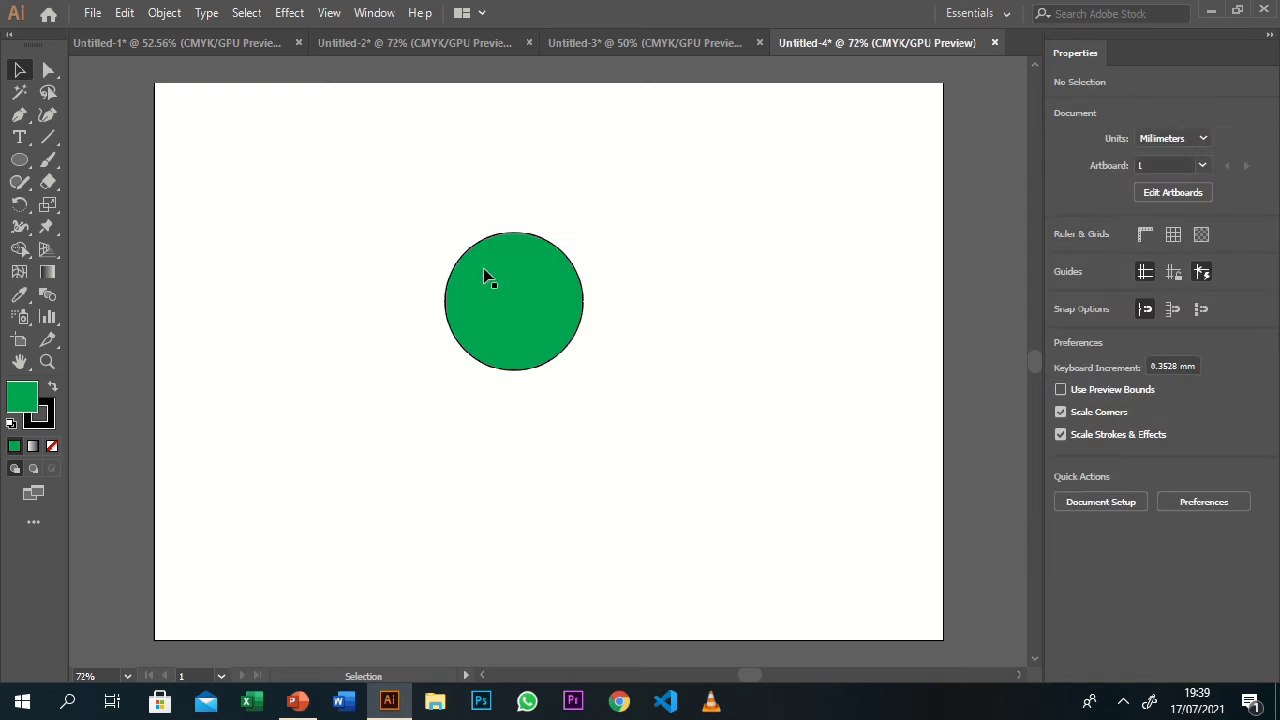
{"action": "left_click", "coordinate": [484, 270]}
{"action": "left_click", "coordinate": [1062, 287]}
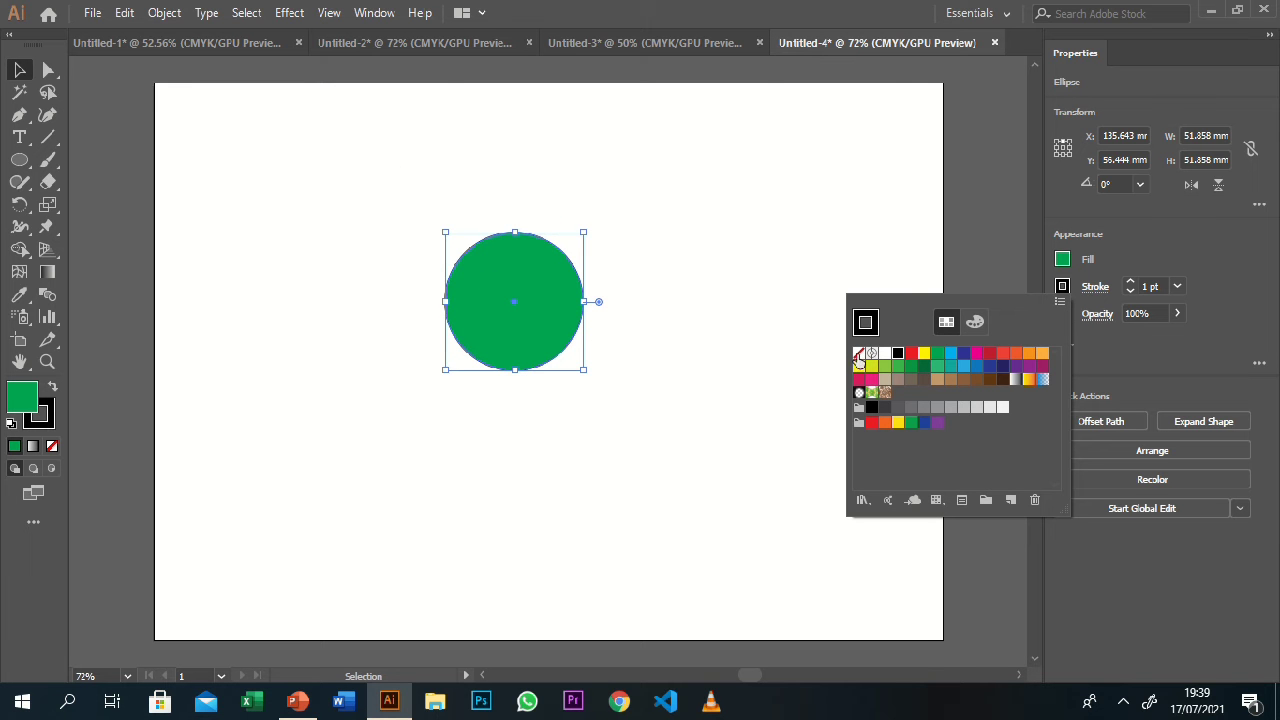
{"action": "left_click", "coordinate": [861, 356]}
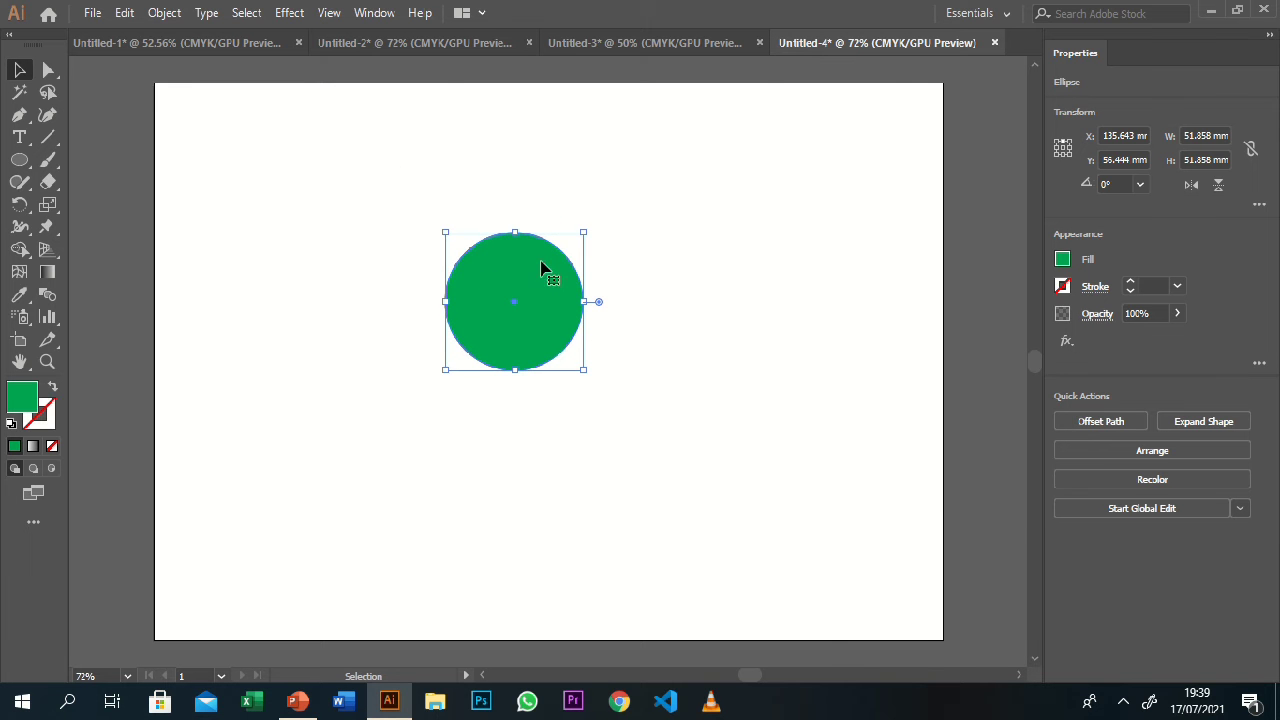
Alt-drag a copy of the circle over its left side and nudge it up.
{"action": "mouse_move", "coordinate": [536, 268]}
{"action": "left_mouse_down"}
{"action": "mouse_move", "coordinate": [630, 266]}
{"action": "mouse_move", "coordinate": [465, 282]}
{"action": "left_mouse_up"}
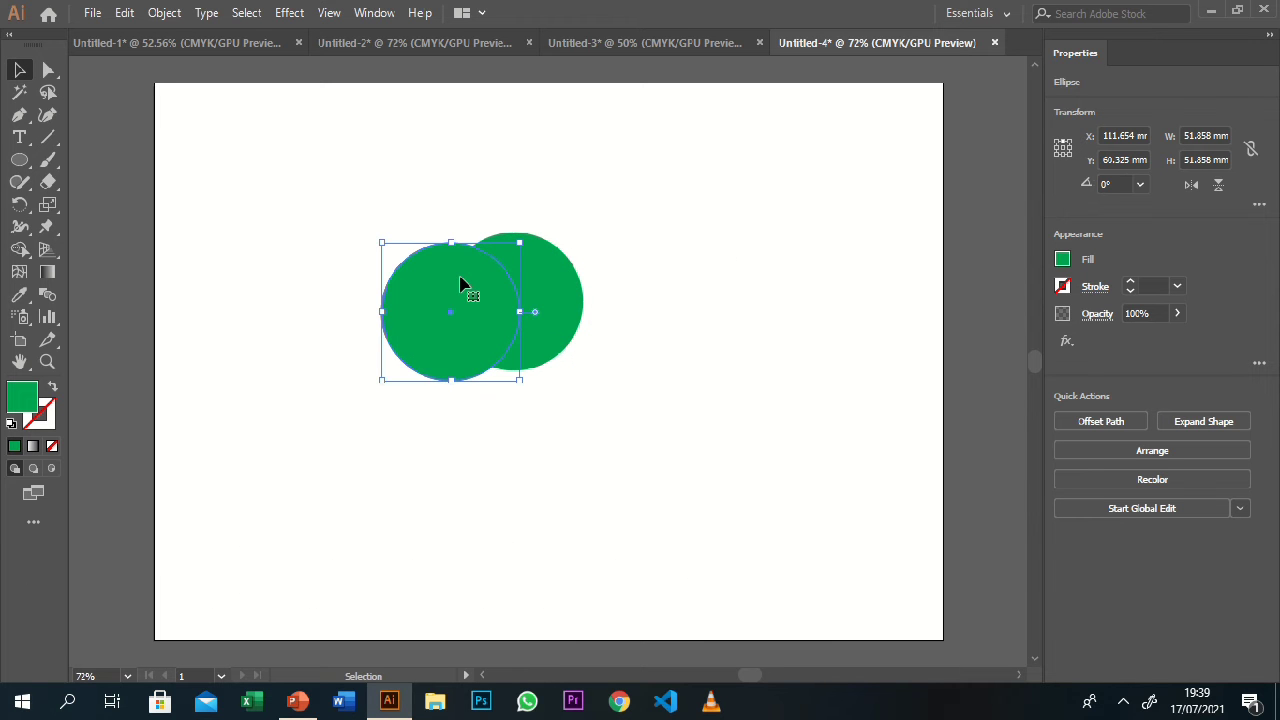
{"action": "key", "text": "Up"}
{"action": "key", "text": "Up"}
{"action": "key", "text": "Up"}
{"action": "key", "text": "Up"}
{"action": "key", "text": "Up"}
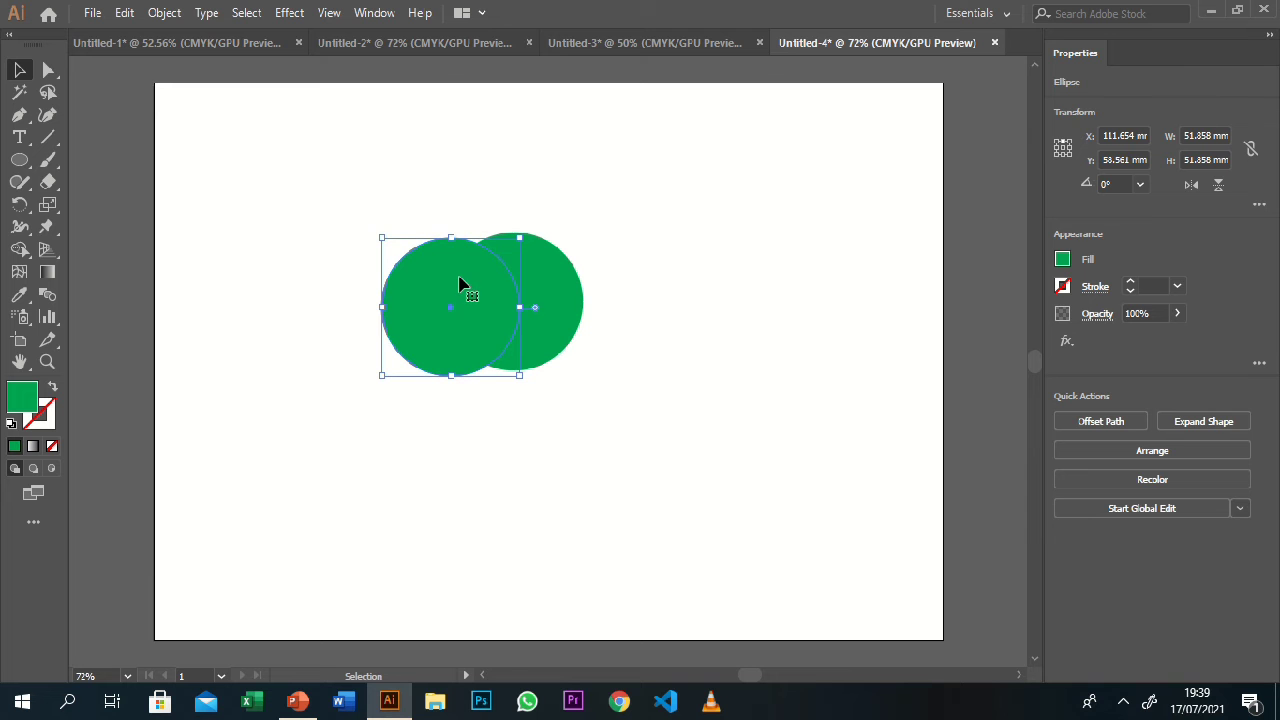
{"action": "left_click", "coordinate": [497, 187]}
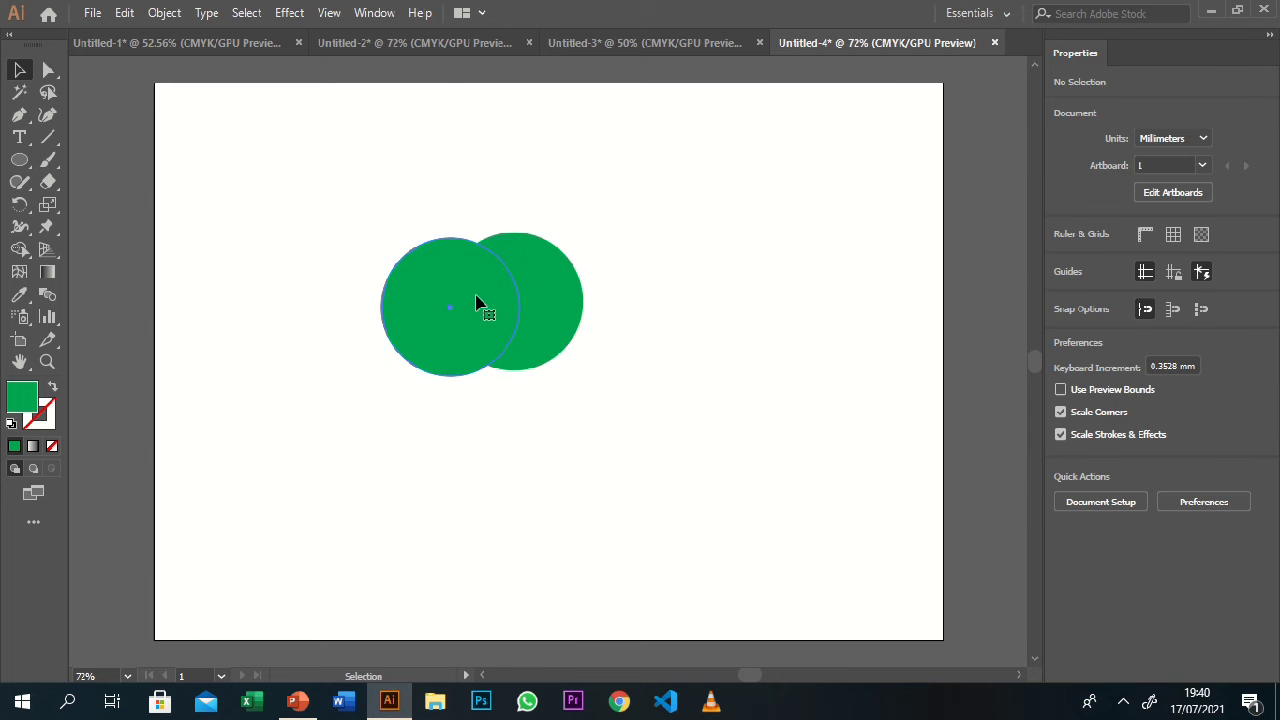
{"action": "left_click", "coordinate": [514, 296]}
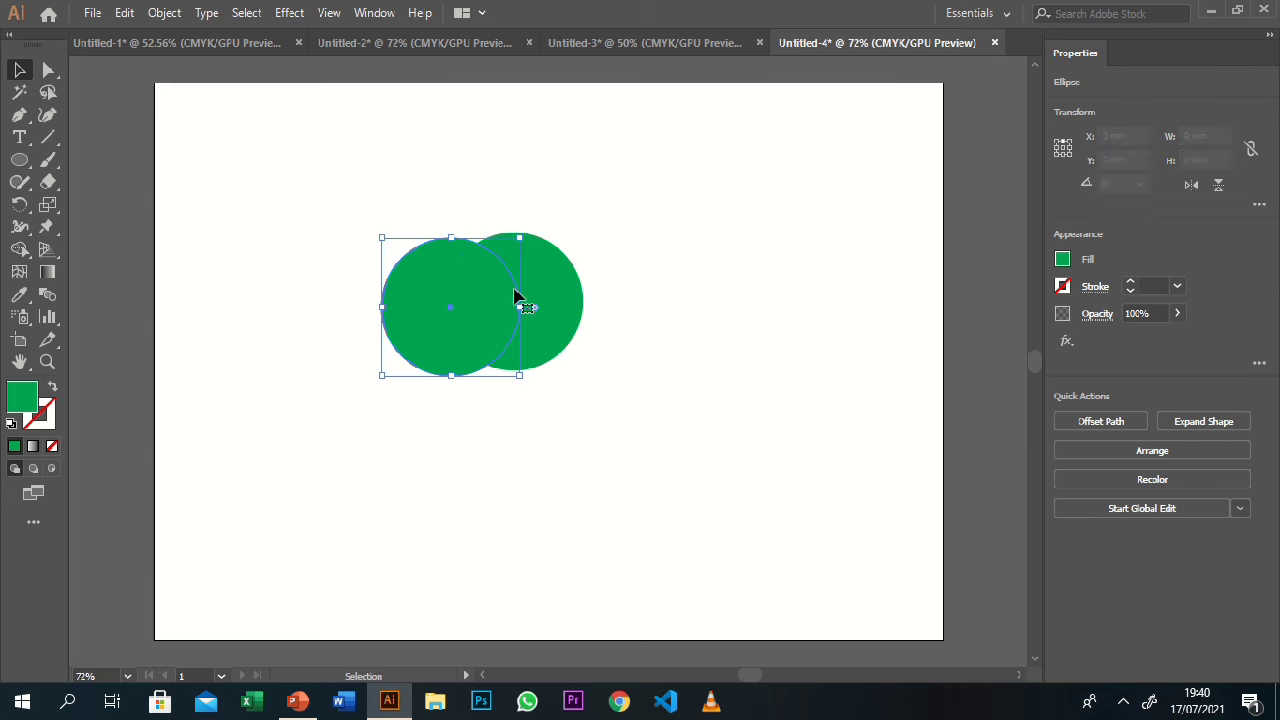
Fill the left copy black and marquee-select both circles.
{"action": "left_click", "coordinate": [1063, 260]}
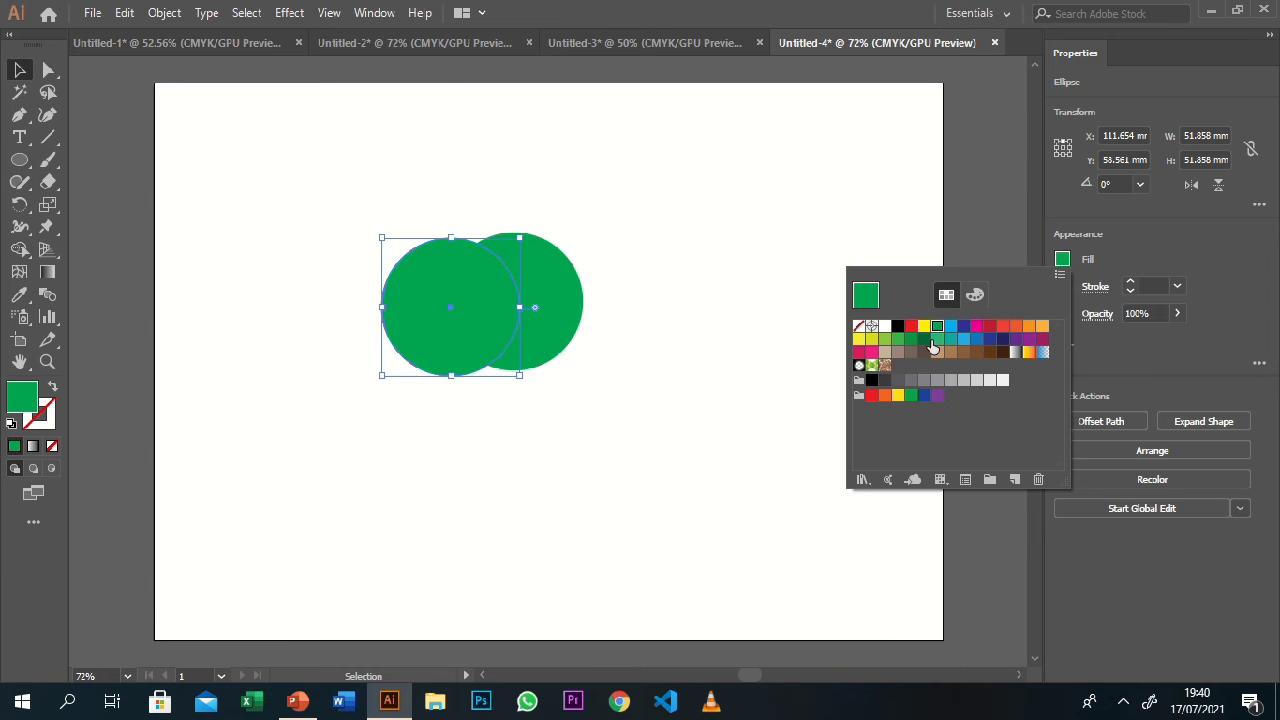
{"action": "left_click", "coordinate": [898, 334]}
{"action": "left_click", "coordinate": [749, 189]}
{"action": "left_click", "coordinate": [625, 202]}
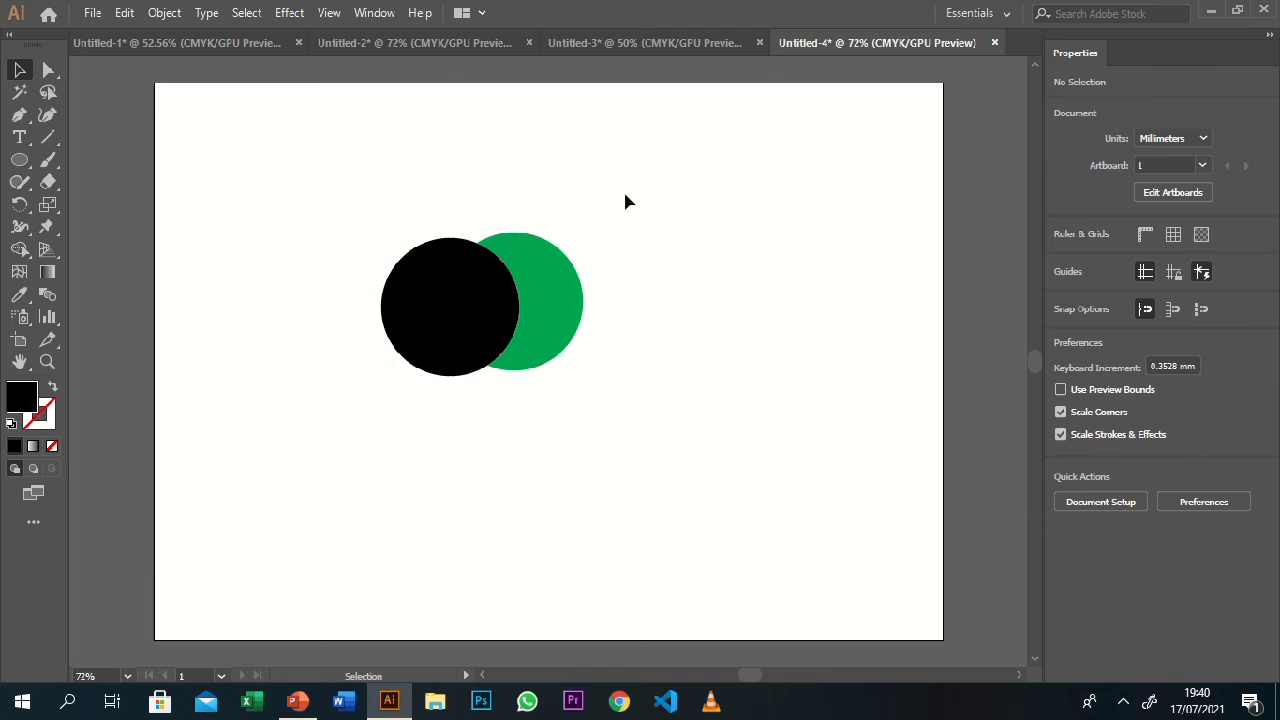
{"action": "left_click_drag", "start_coordinate": [335, 195], "coordinate": [580, 373]}
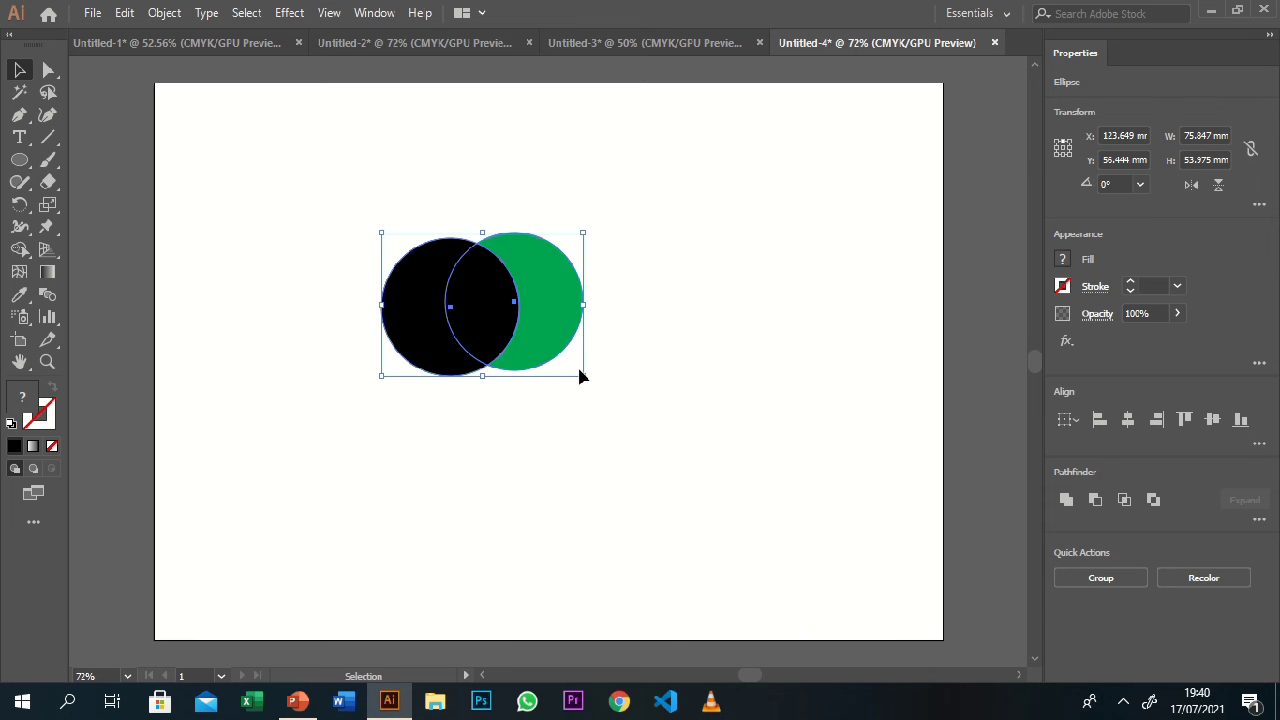
Divide the overlapping circles with Pathfinder Divide and ungroup the resulting pieces.
{"action": "left_click", "coordinate": [374, 12]}
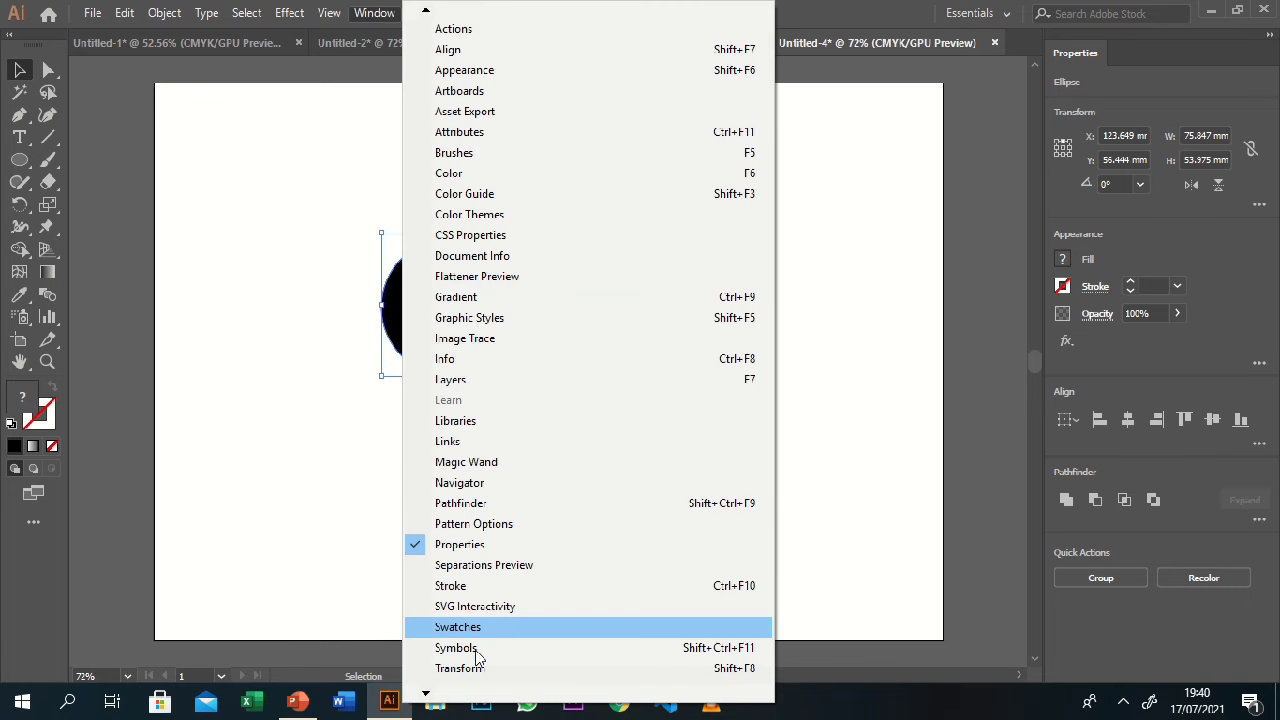
{"action": "mouse_move", "coordinate": [426, 692]}
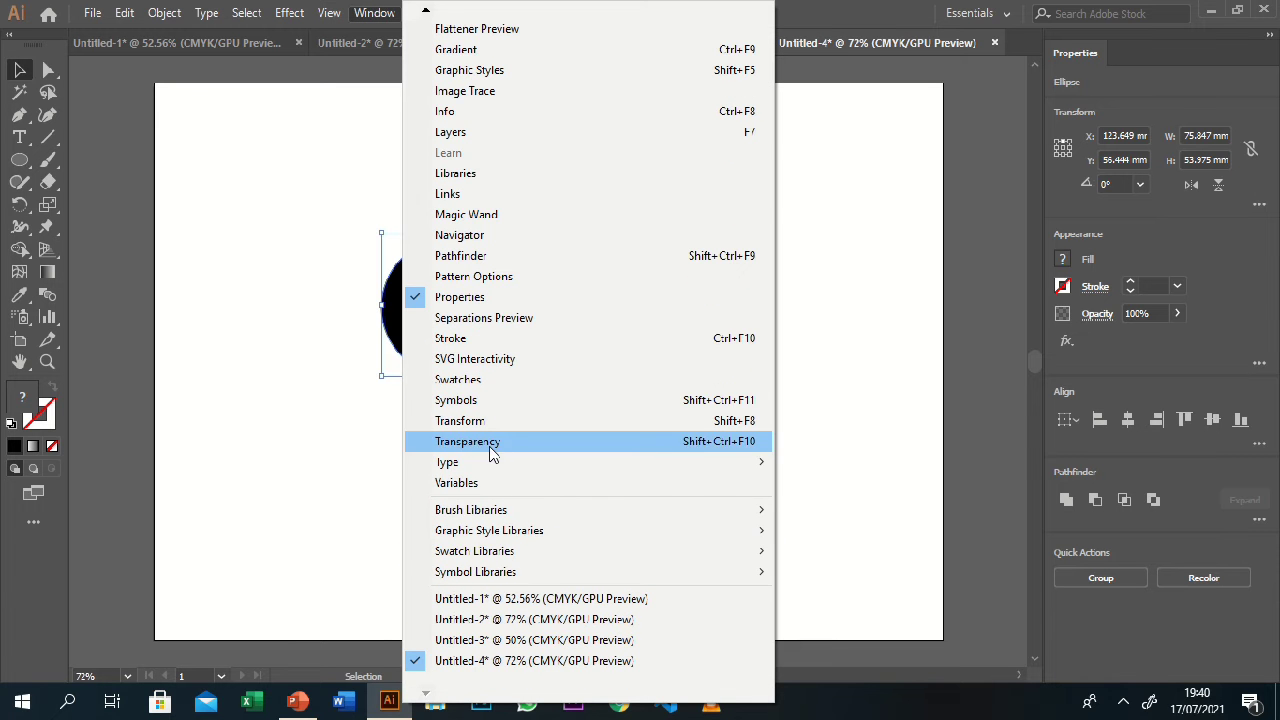
{"action": "left_click", "coordinate": [465, 256]}
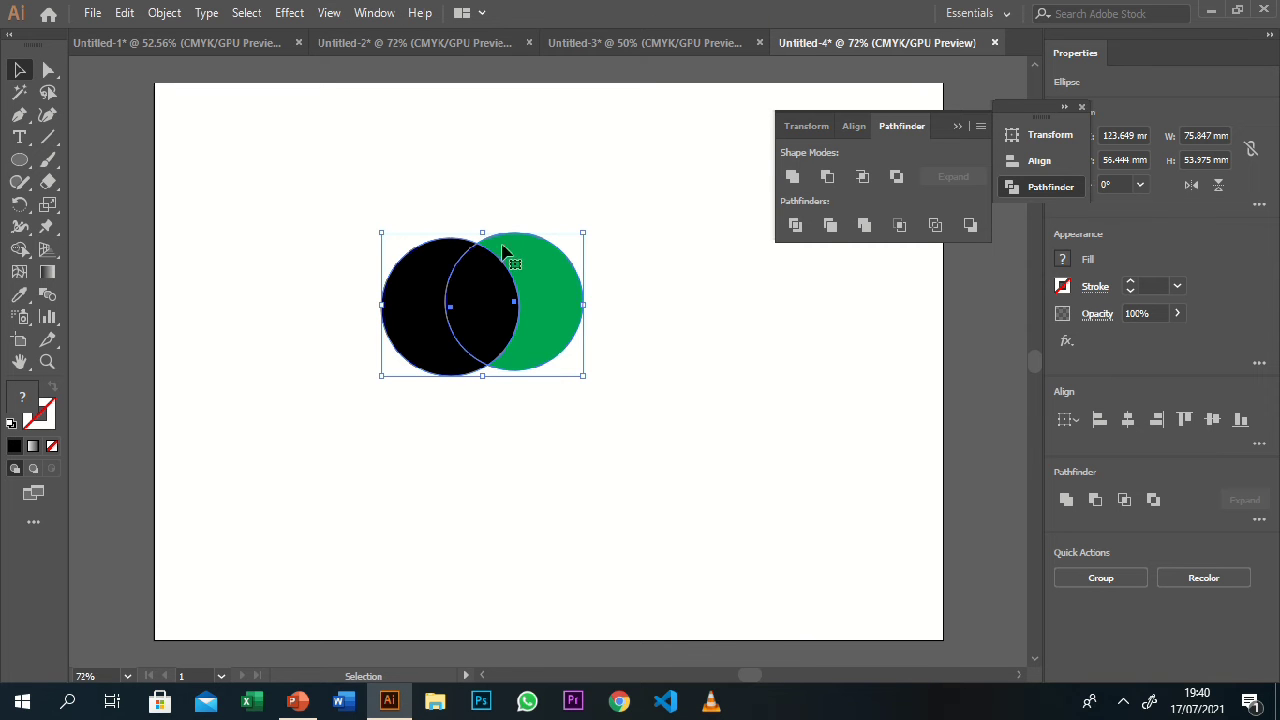
{"action": "left_click", "coordinate": [795, 226]}
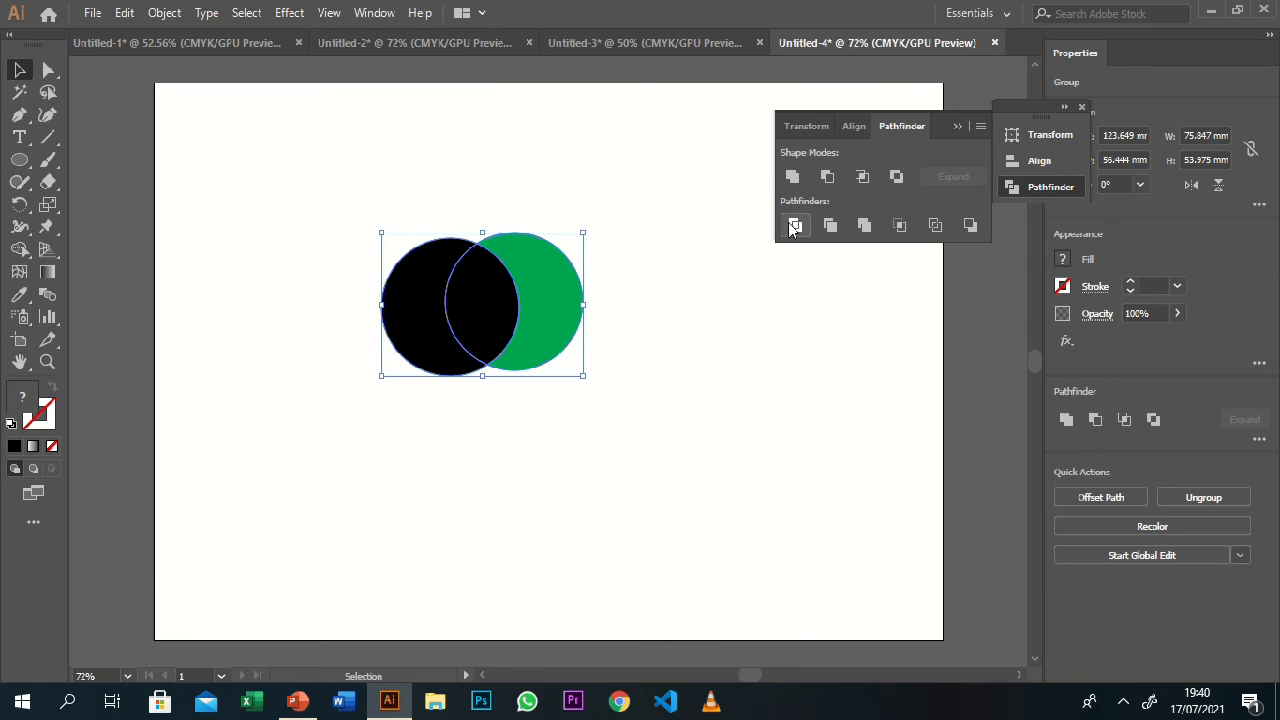
{"action": "right_click", "coordinate": [518, 297]}
{"action": "left_click", "coordinate": [600, 450]}
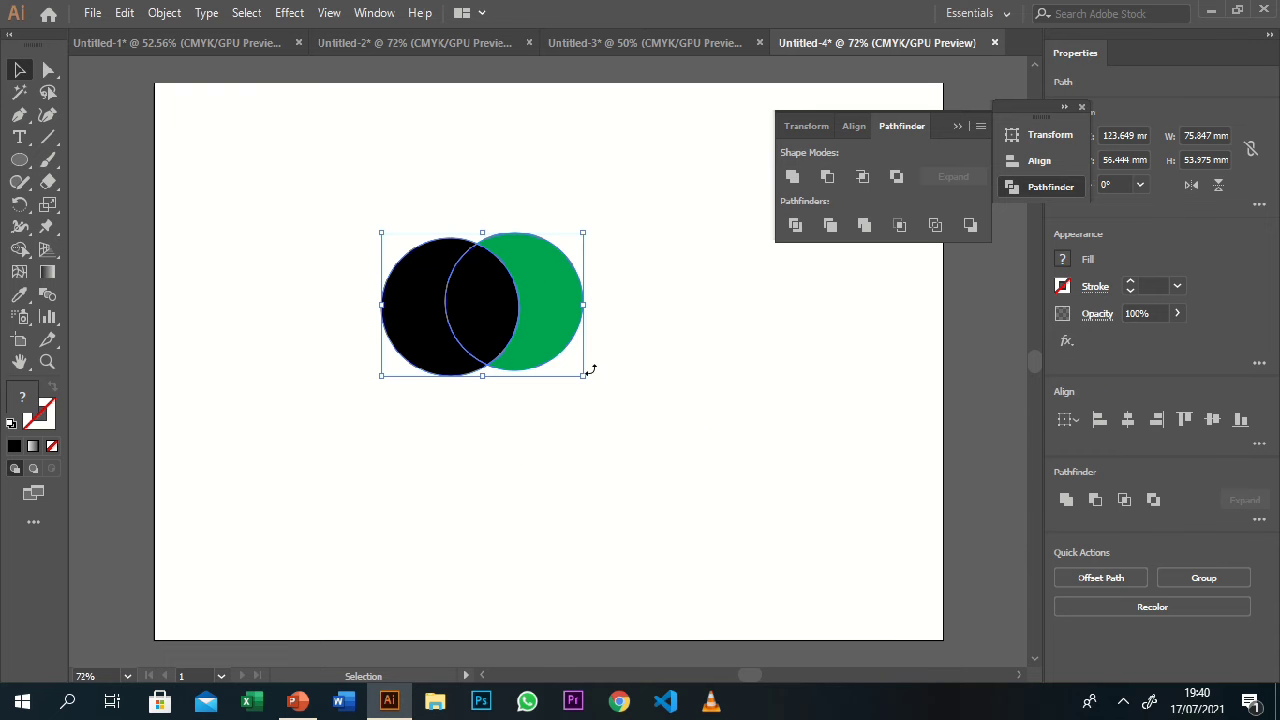
{"action": "left_click", "coordinate": [612, 288]}
Pull the green and black crescents apart and fill the middle lens piece green.
{"action": "left_click_drag", "start_coordinate": [560, 294], "coordinate": [740, 369]}
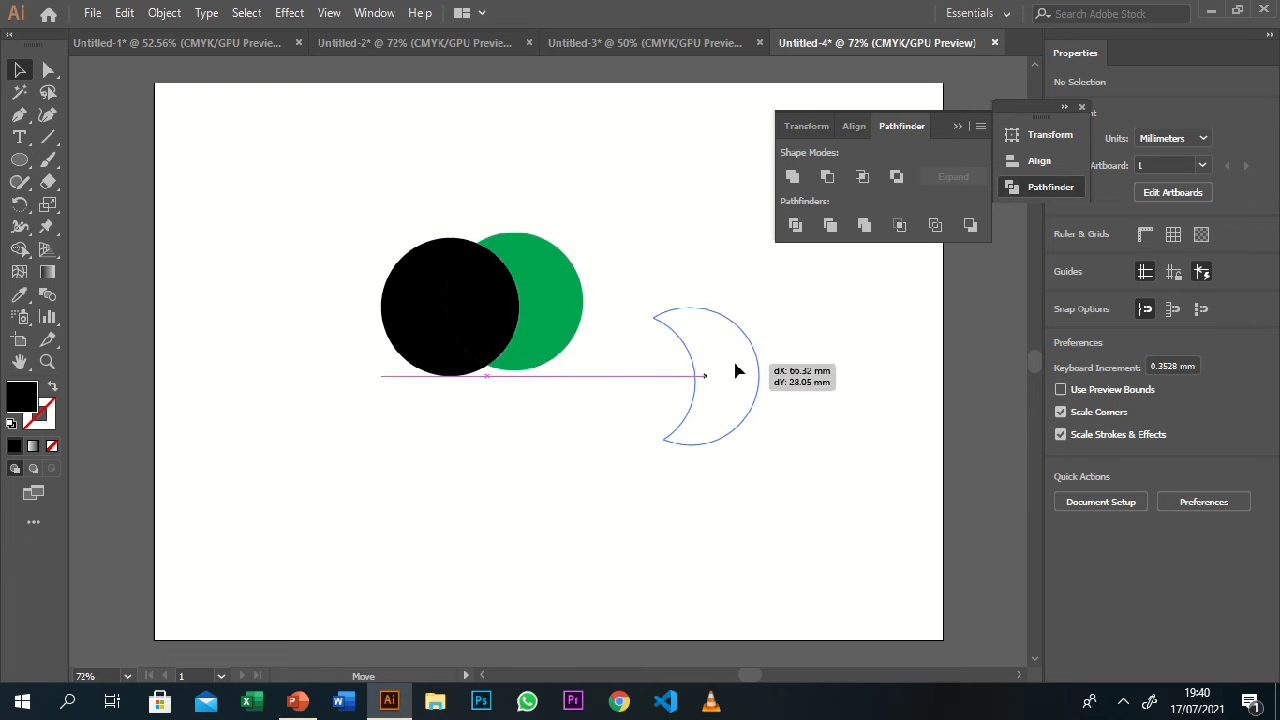
{"action": "left_click_drag", "start_coordinate": [420, 314], "coordinate": [300, 312]}
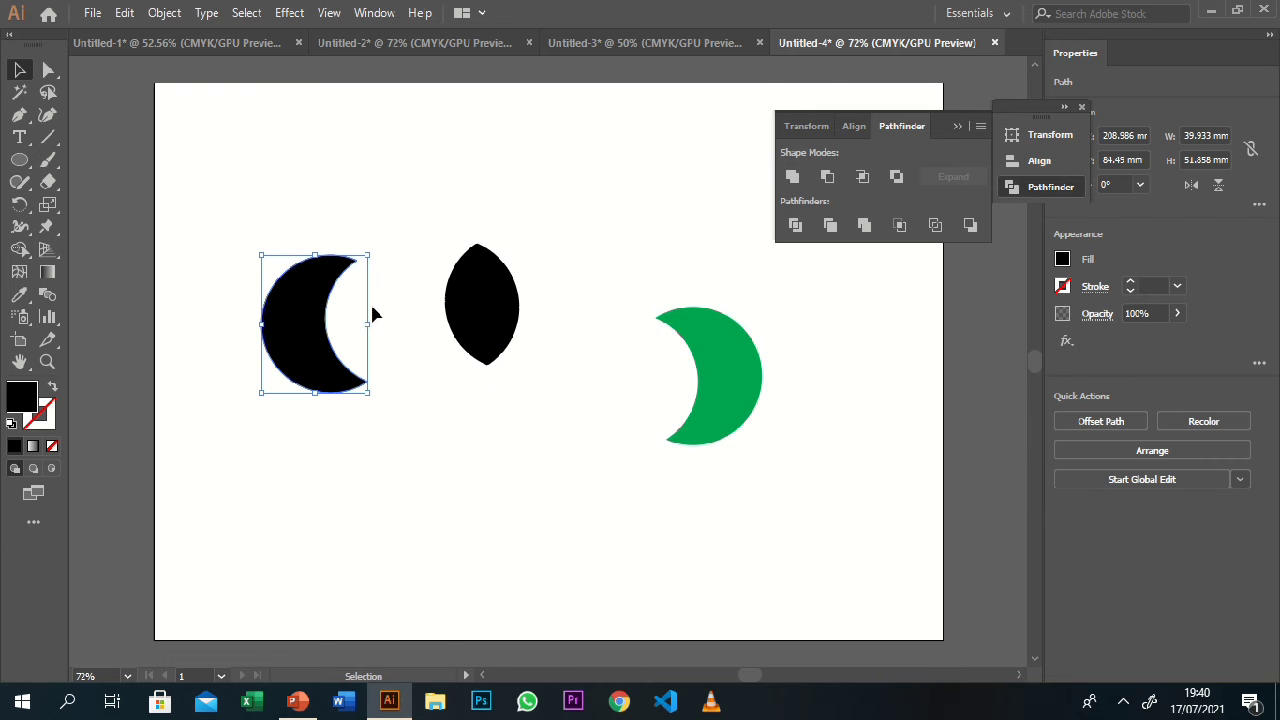
{"action": "left_click", "coordinate": [476, 311]}
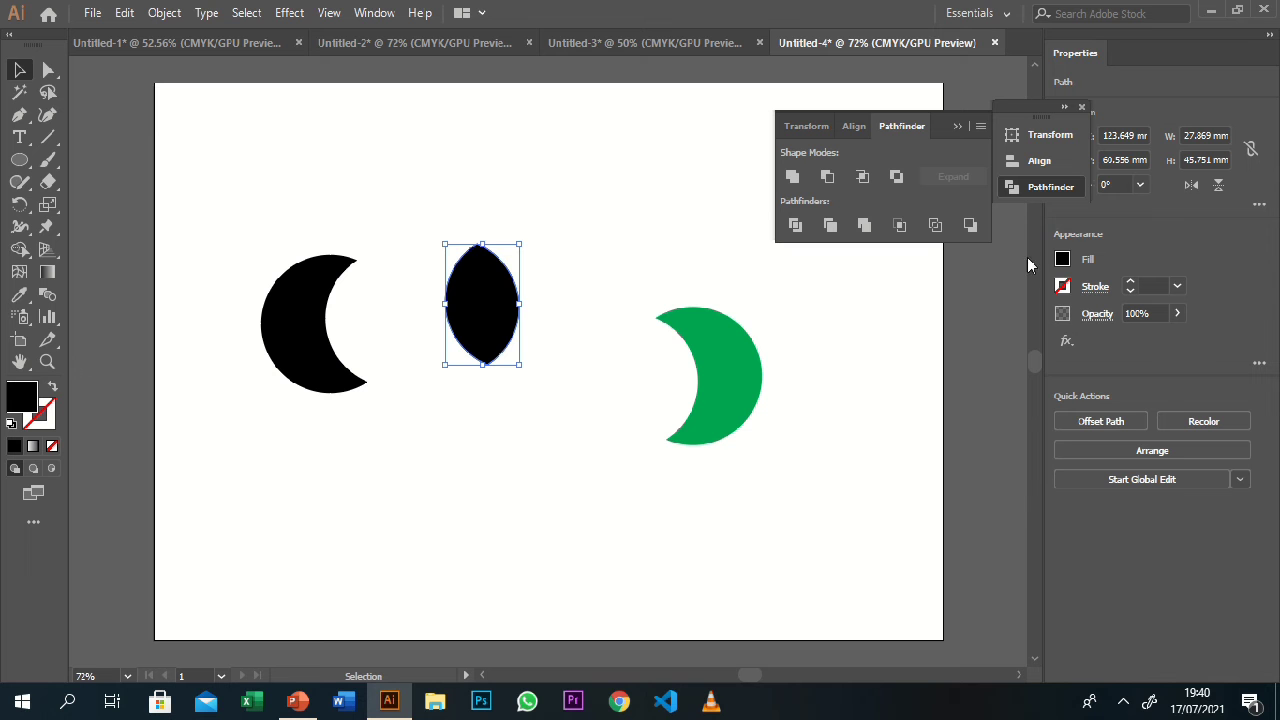
{"action": "left_click", "coordinate": [1067, 259]}
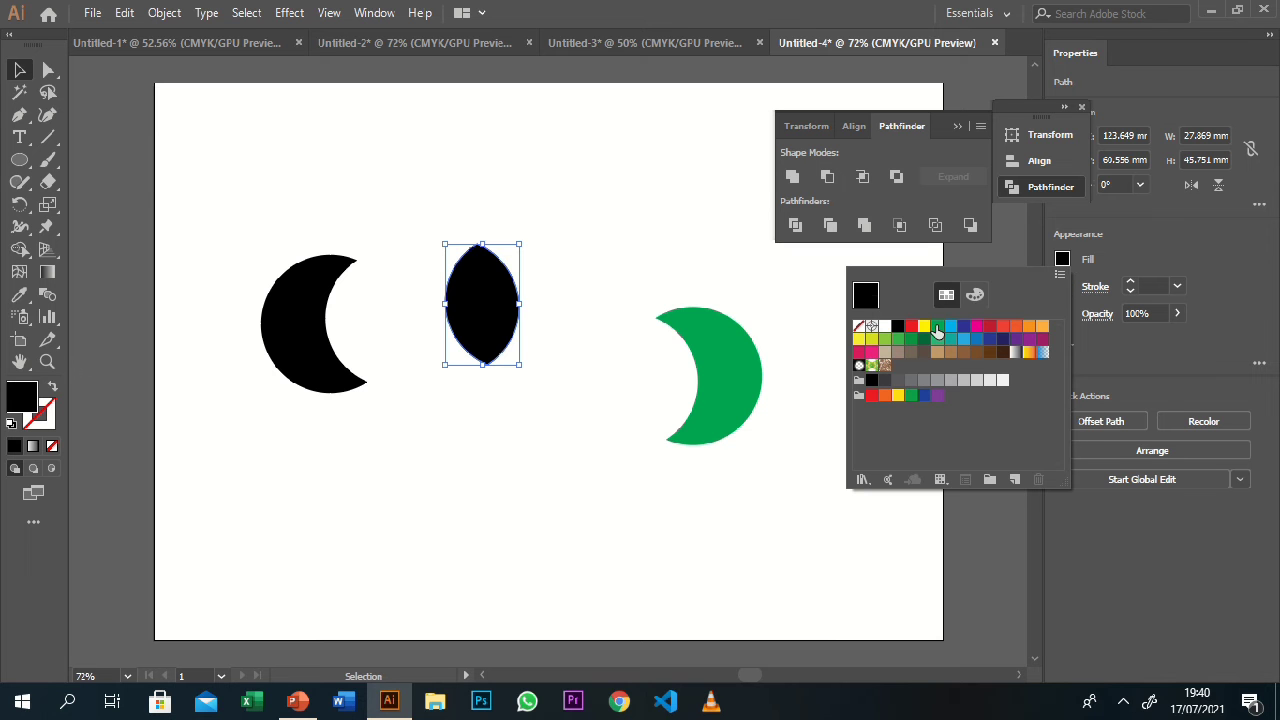
{"action": "left_click", "coordinate": [937, 326]}
Move the green crescent to the lower left and the green leaf toward the page centre.
{"action": "mouse_move", "coordinate": [704, 341]}
{"action": "left_mouse_down"}
{"action": "mouse_move", "coordinate": [322, 442]}
{"action": "mouse_move", "coordinate": [267, 442]}
{"action": "left_mouse_up"}
{"action": "double_click", "coordinate": [500, 300]}
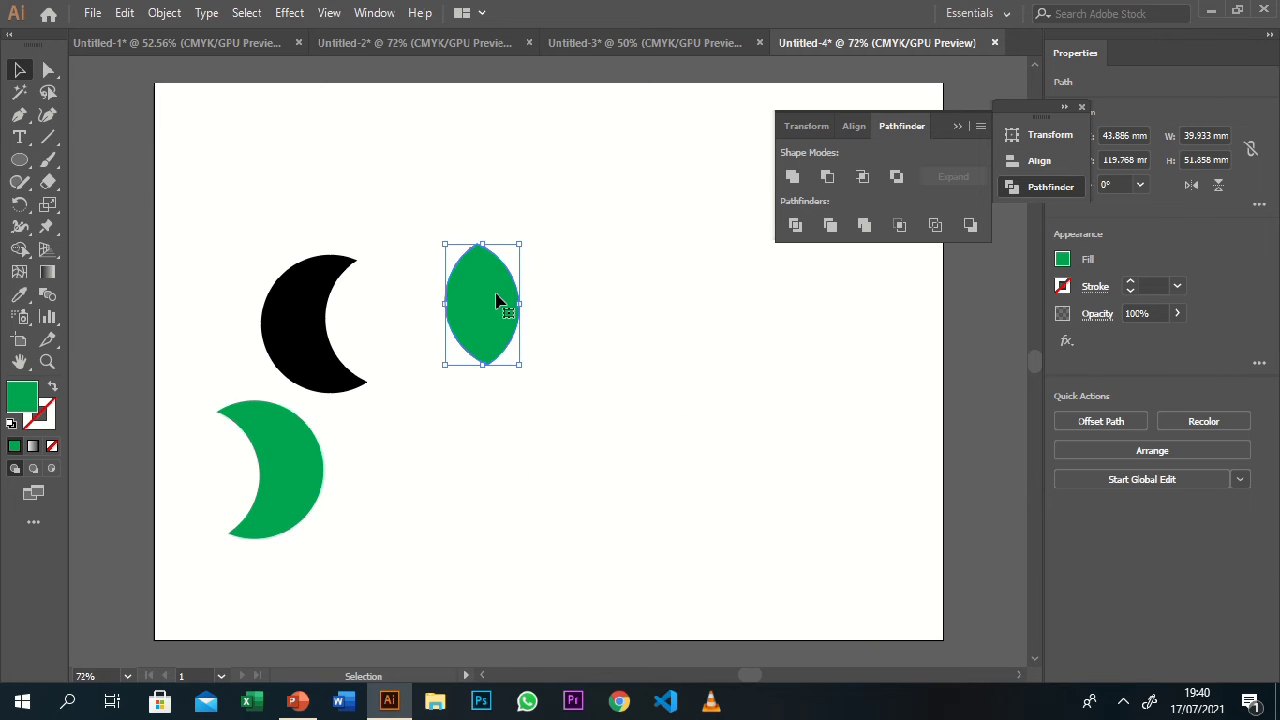
{"action": "double_click", "coordinate": [551, 197]}
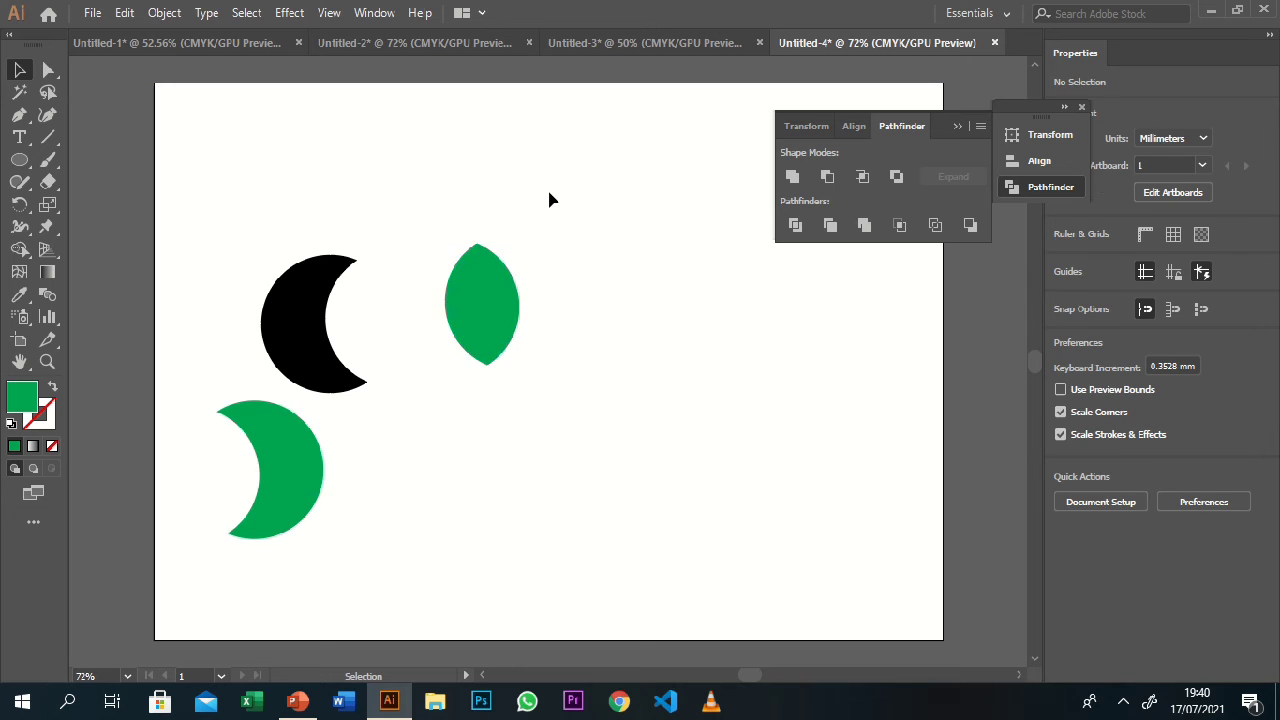
{"action": "left_click_drag", "start_coordinate": [490, 290], "coordinate": [555, 325]}
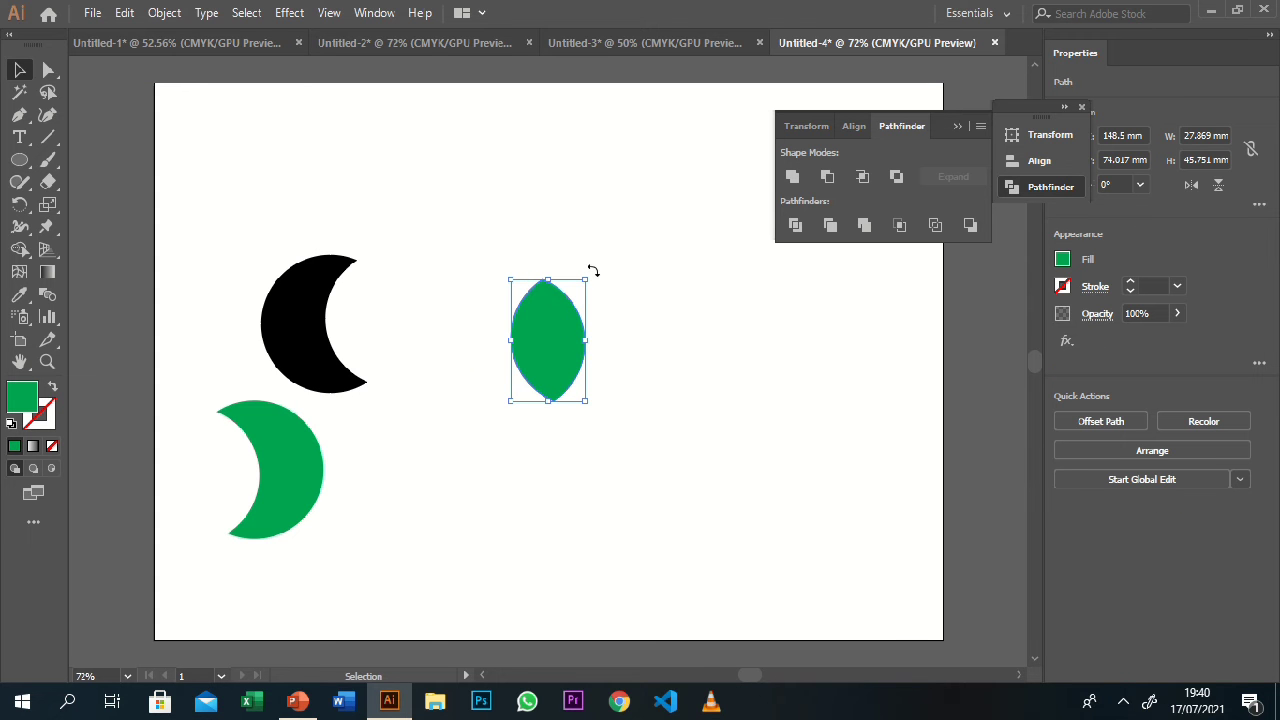
Rotate the green leaf slightly and Alt-drag copies into a row of three overlapping leaves.
{"action": "left_click_drag", "start_coordinate": [592, 270], "coordinate": [592, 259]}
{"action": "left_click", "coordinate": [592, 235]}
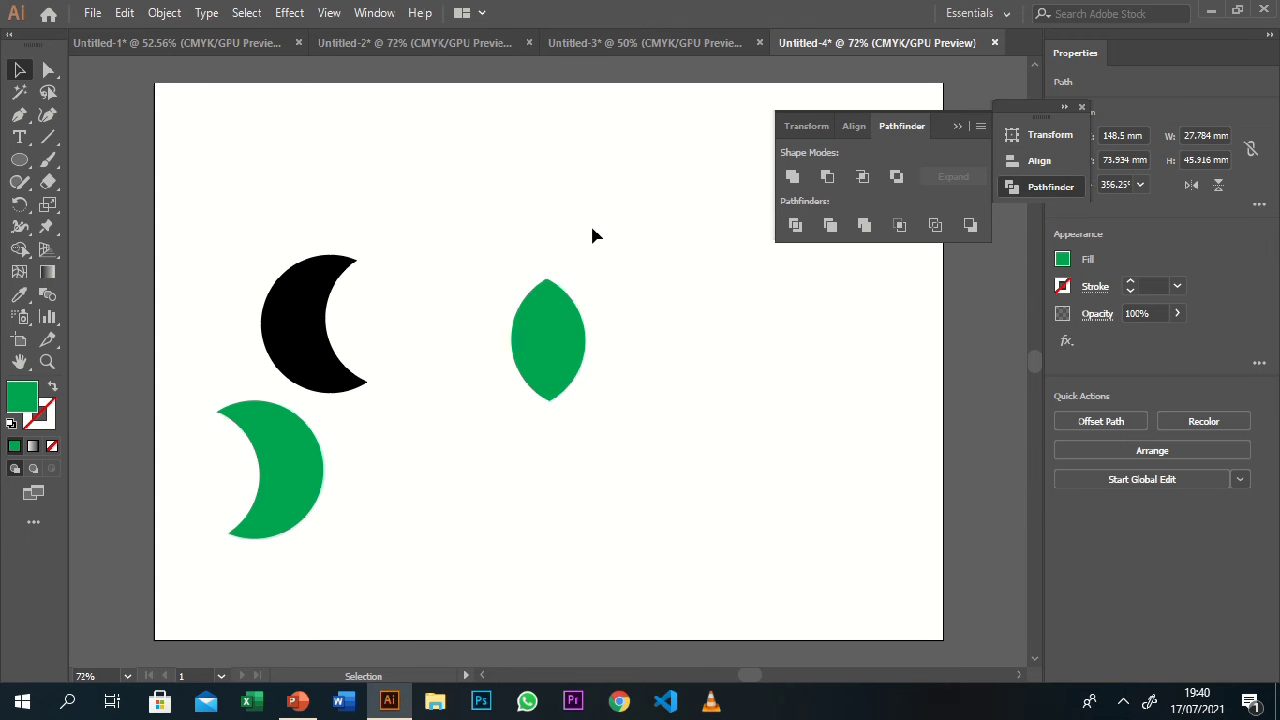
{"action": "left_click", "coordinate": [564, 333]}
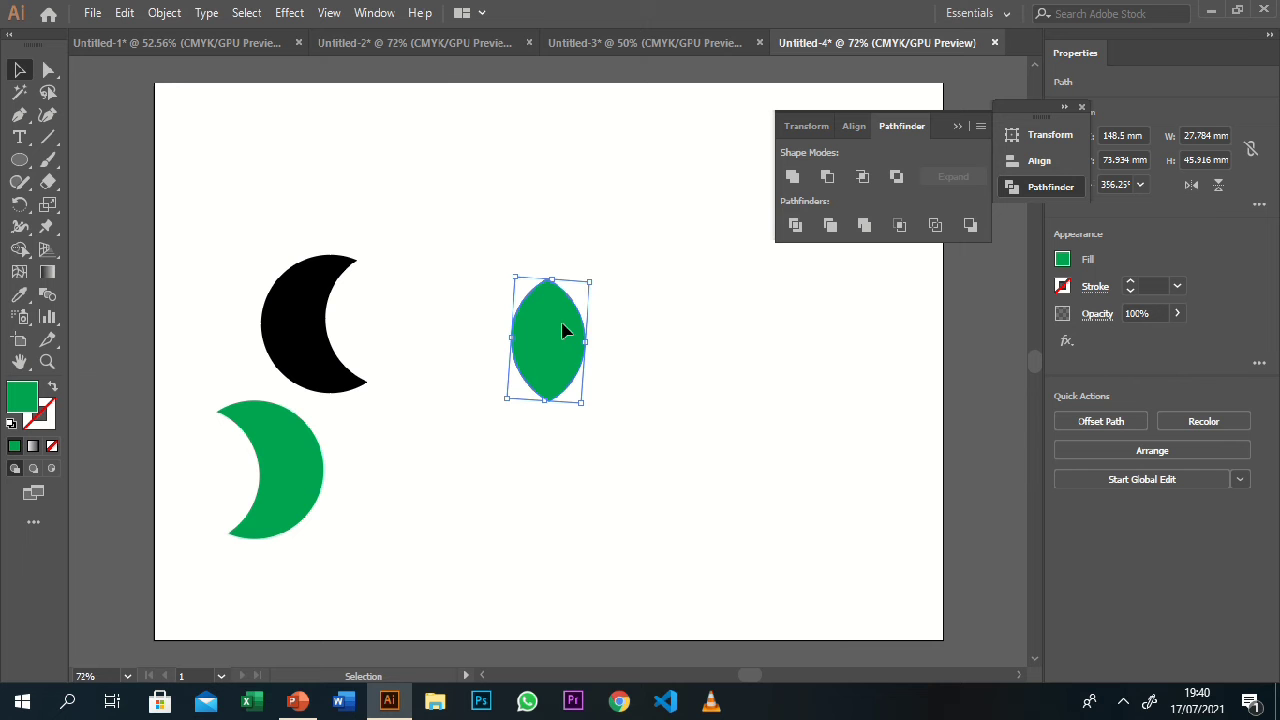
{"action": "left_click_drag", "start_coordinate": [563, 331], "coordinate": [646, 329]}
{"action": "key", "text": "ctrl+z"}
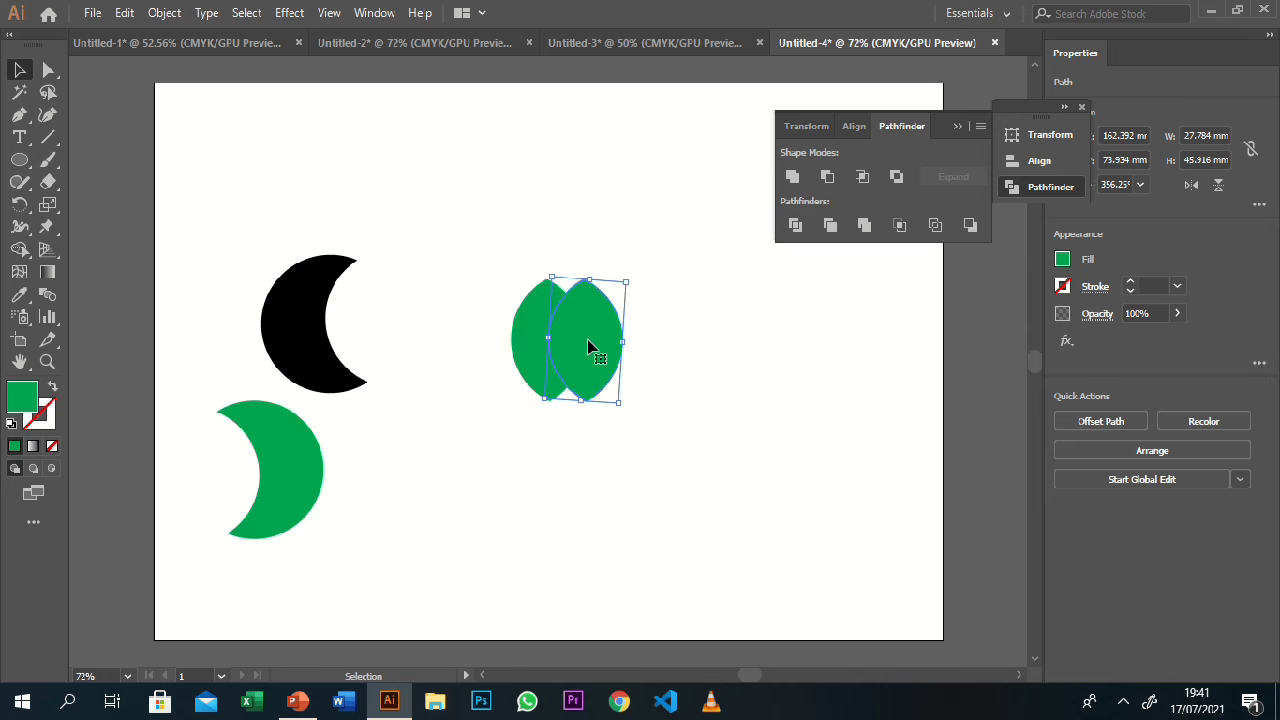
{"action": "left_click_drag", "start_coordinate": [588, 346], "coordinate": [624, 343]}
{"action": "left_click", "coordinate": [638, 238]}
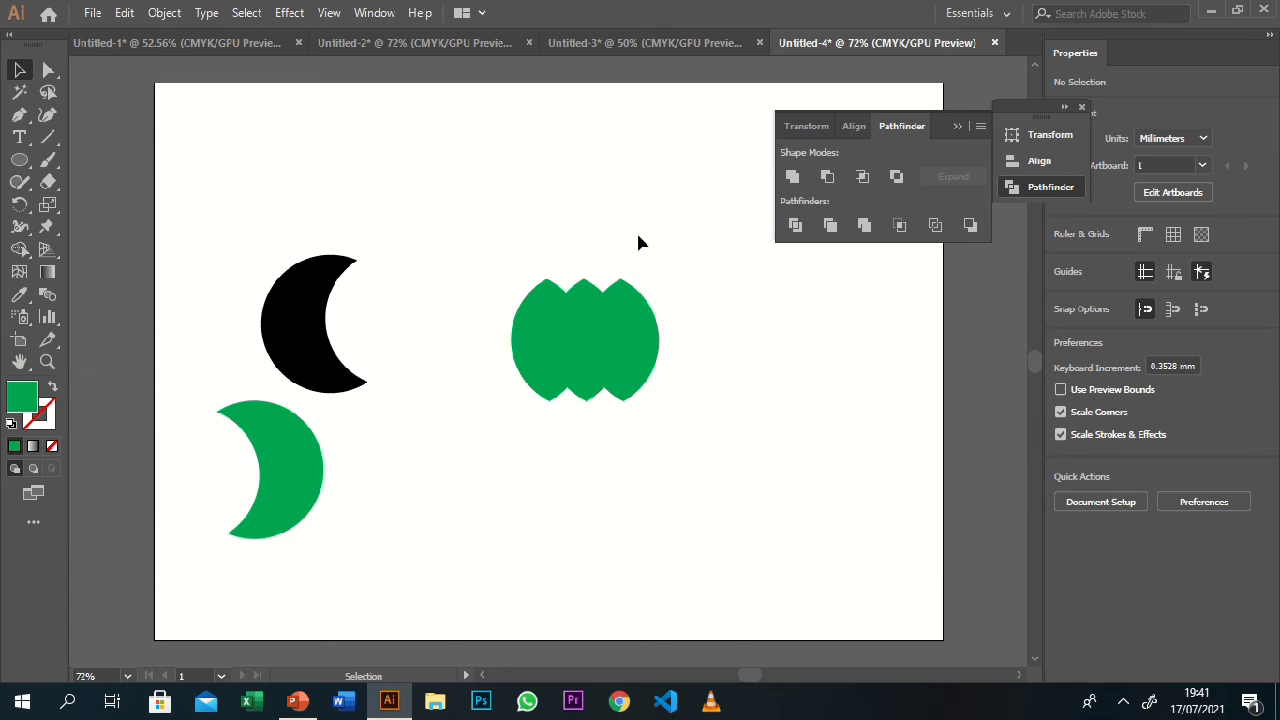
Select the left leaf and open its fill colour mixer in CMYK.
{"action": "left_click", "coordinate": [957, 126]}
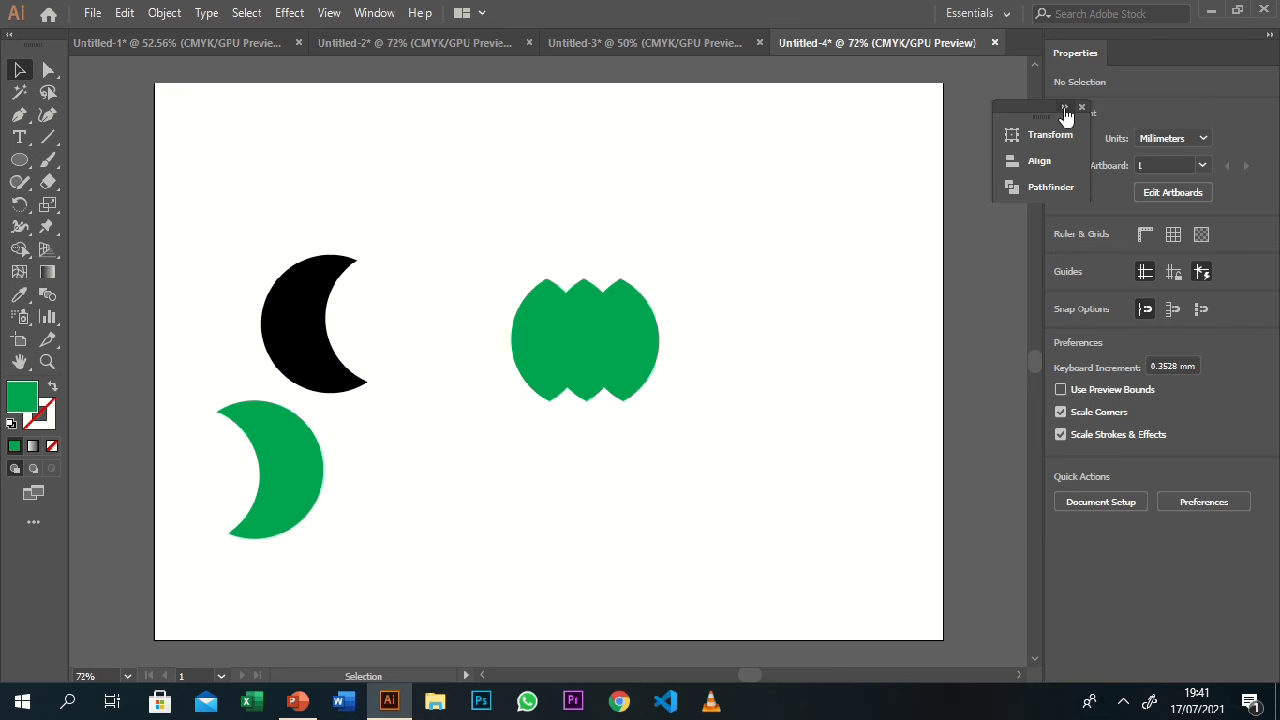
{"action": "left_click", "coordinate": [1065, 109]}
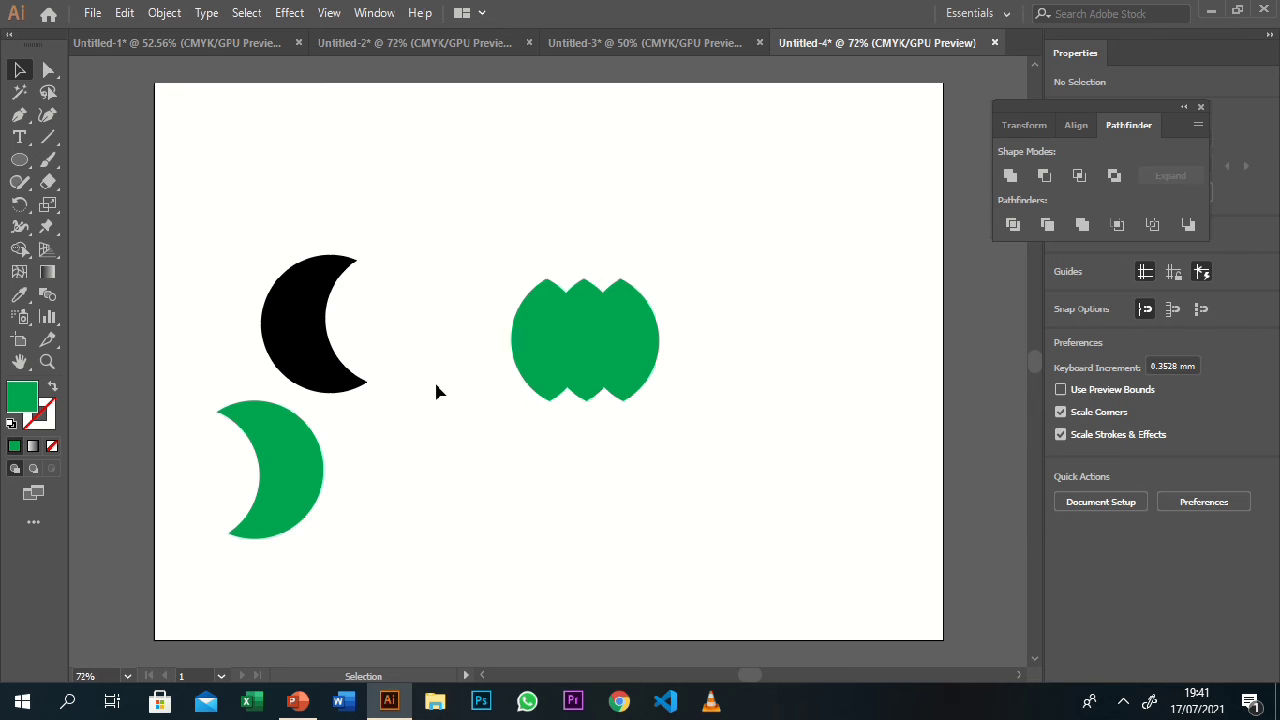
{"action": "left_click", "coordinate": [541, 361]}
{"action": "left_click", "coordinate": [1062, 259]}
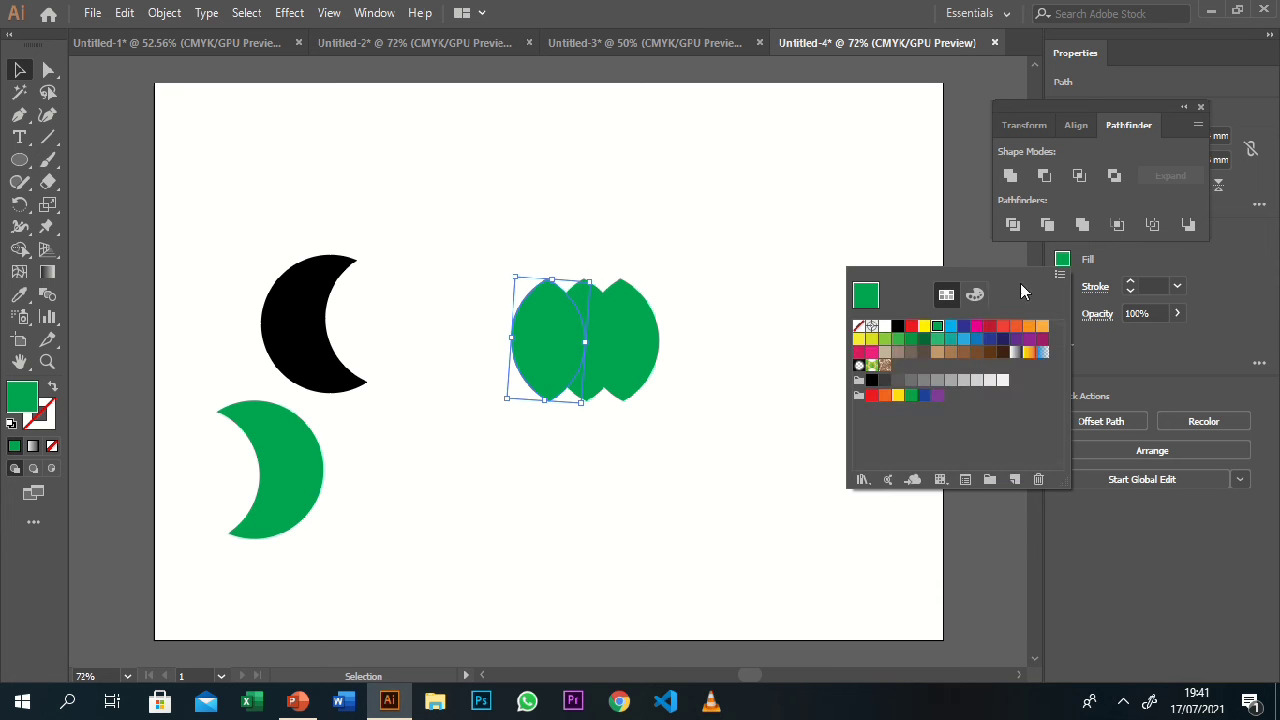
{"action": "left_click", "coordinate": [974, 296]}
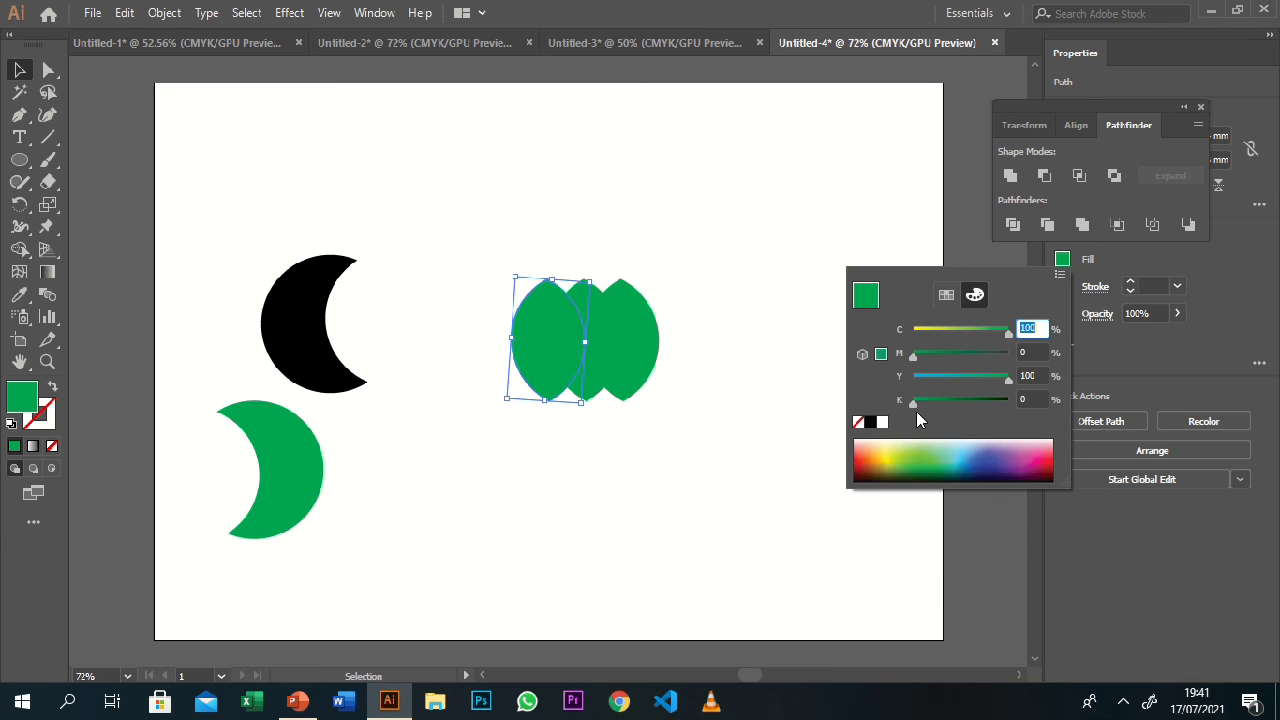
Darken the left leaf with K 38% and lighten the right leaf by lowering its cyan.
{"action": "left_click_drag", "start_coordinate": [913, 401], "coordinate": [949, 405]}
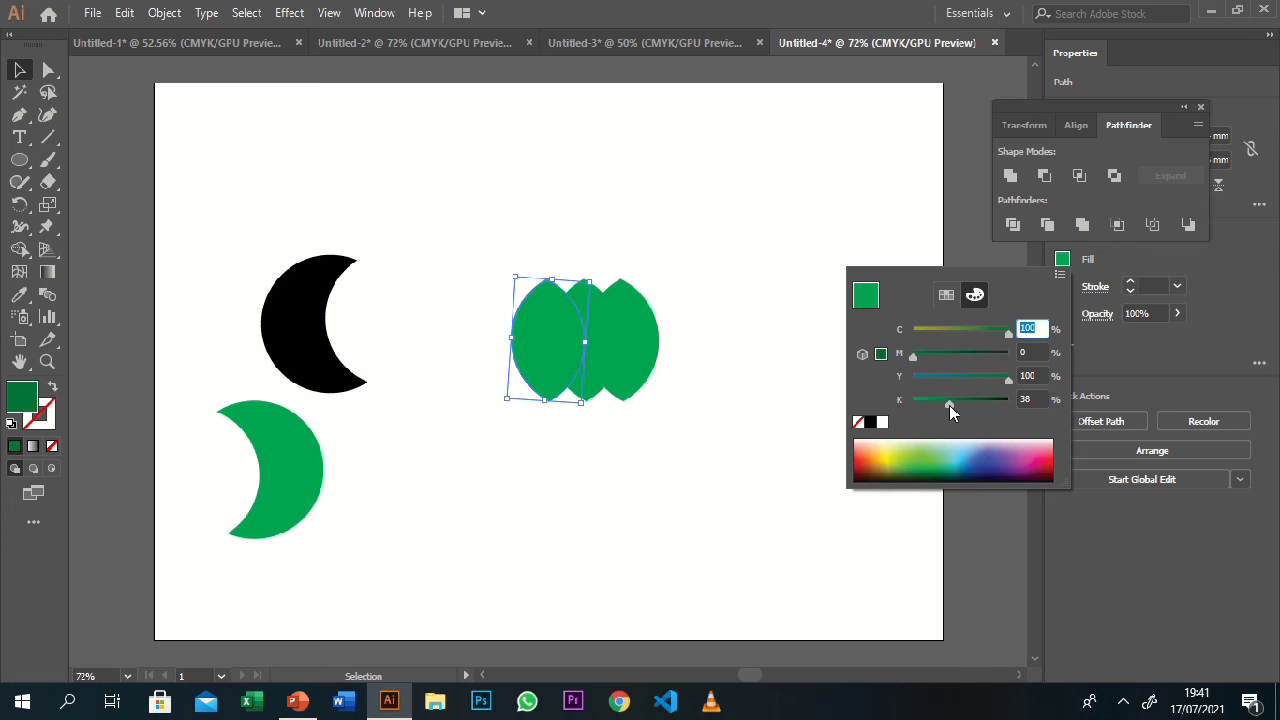
{"action": "left_click", "coordinate": [770, 264]}
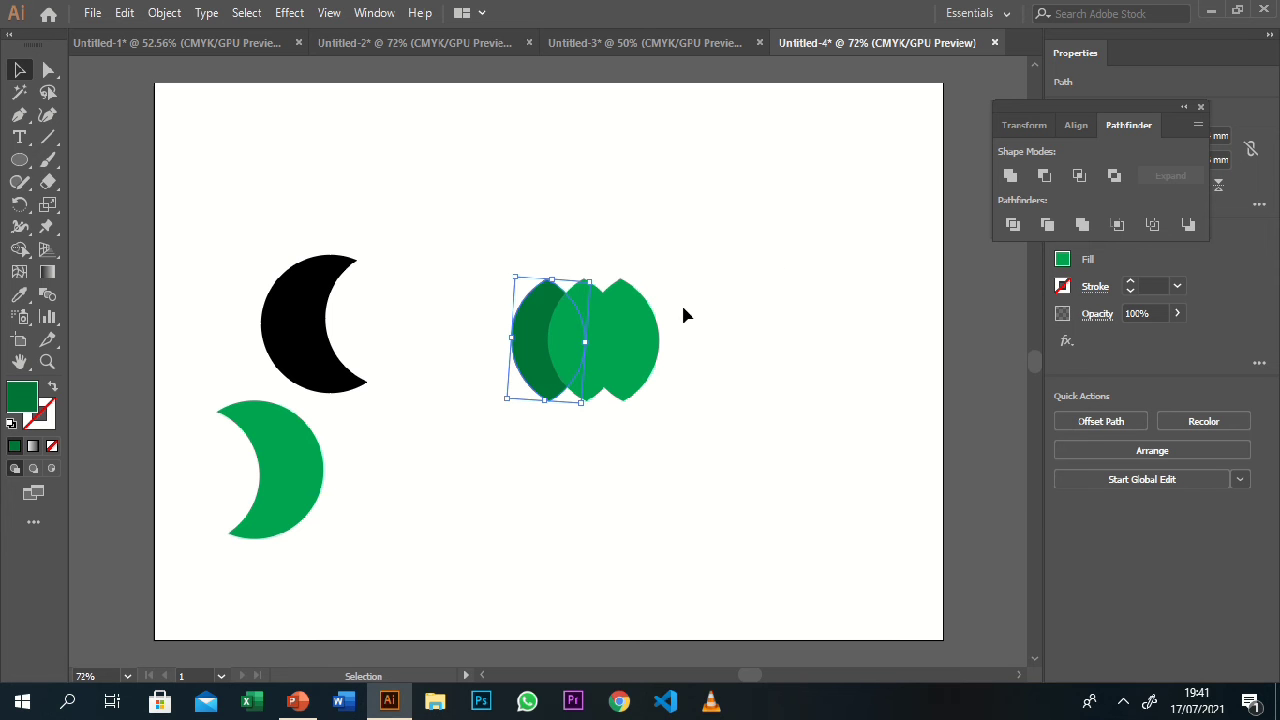
{"action": "left_click", "coordinate": [640, 337]}
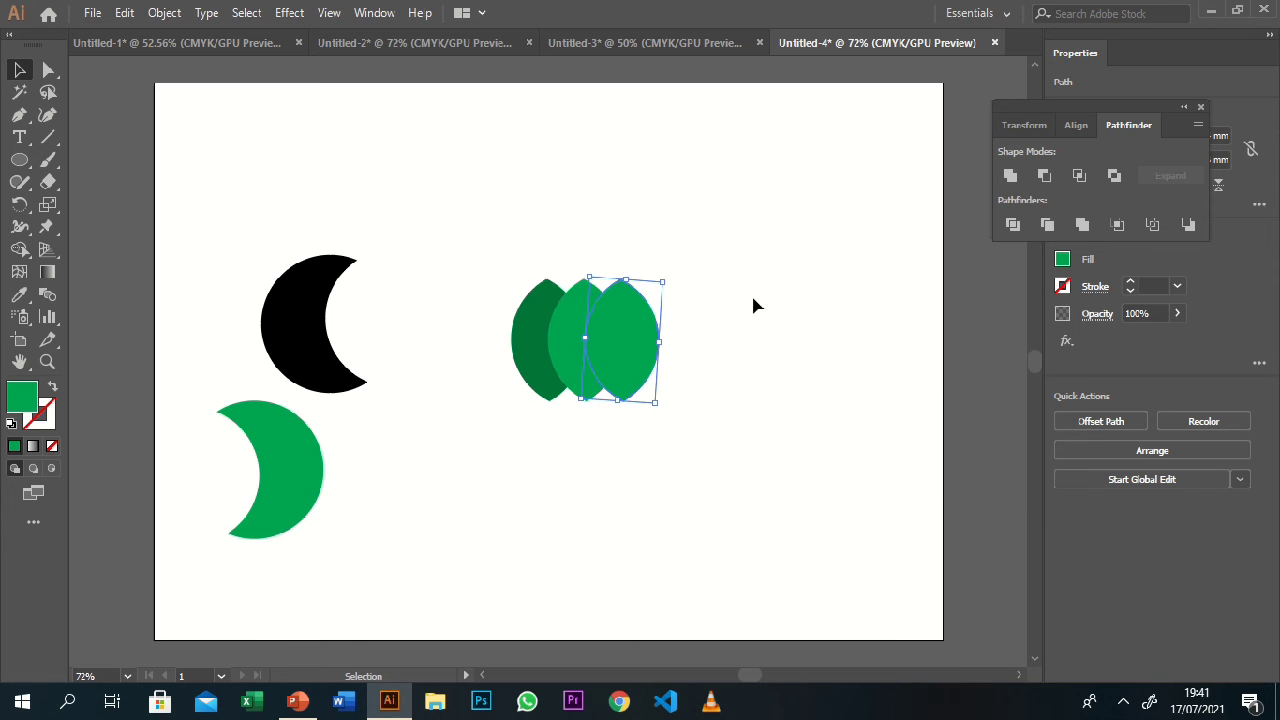
{"action": "left_click", "coordinate": [1062, 260]}
{"action": "left_click_drag", "start_coordinate": [1006, 333], "coordinate": [996, 333]}
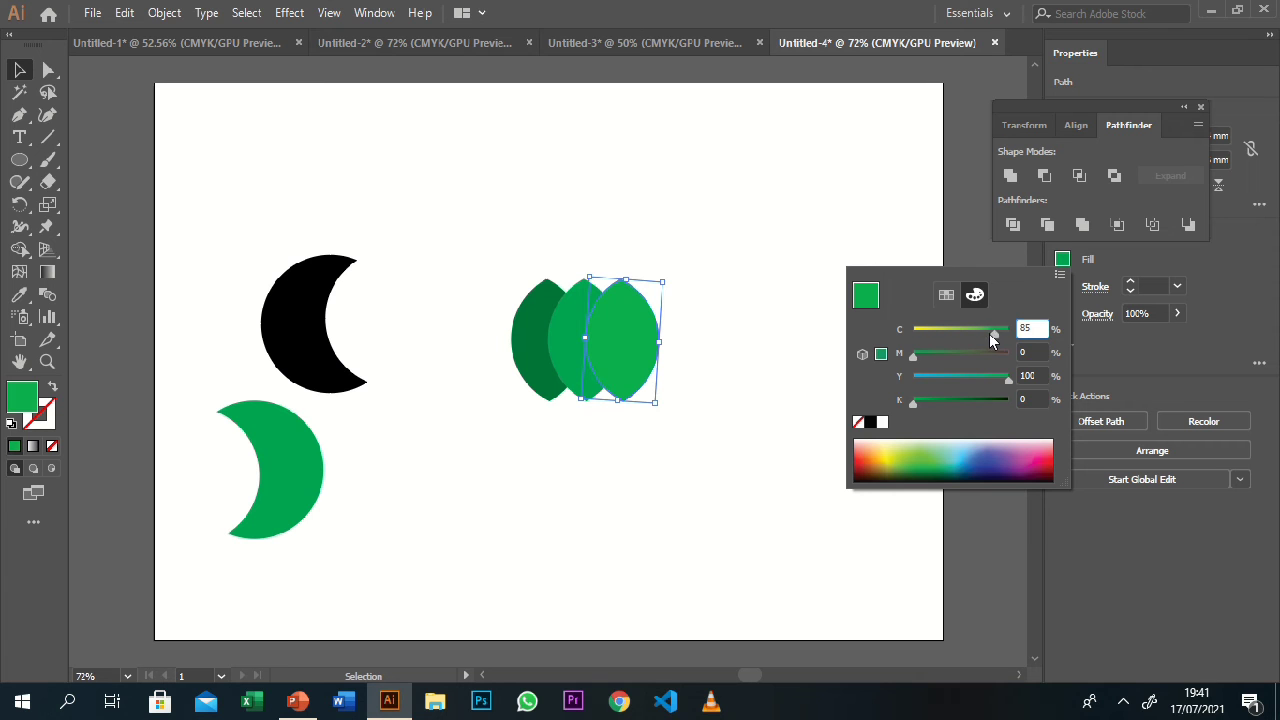
{"action": "left_click_drag", "start_coordinate": [987, 340], "coordinate": [993, 332]}
{"action": "left_click", "coordinate": [796, 195]}
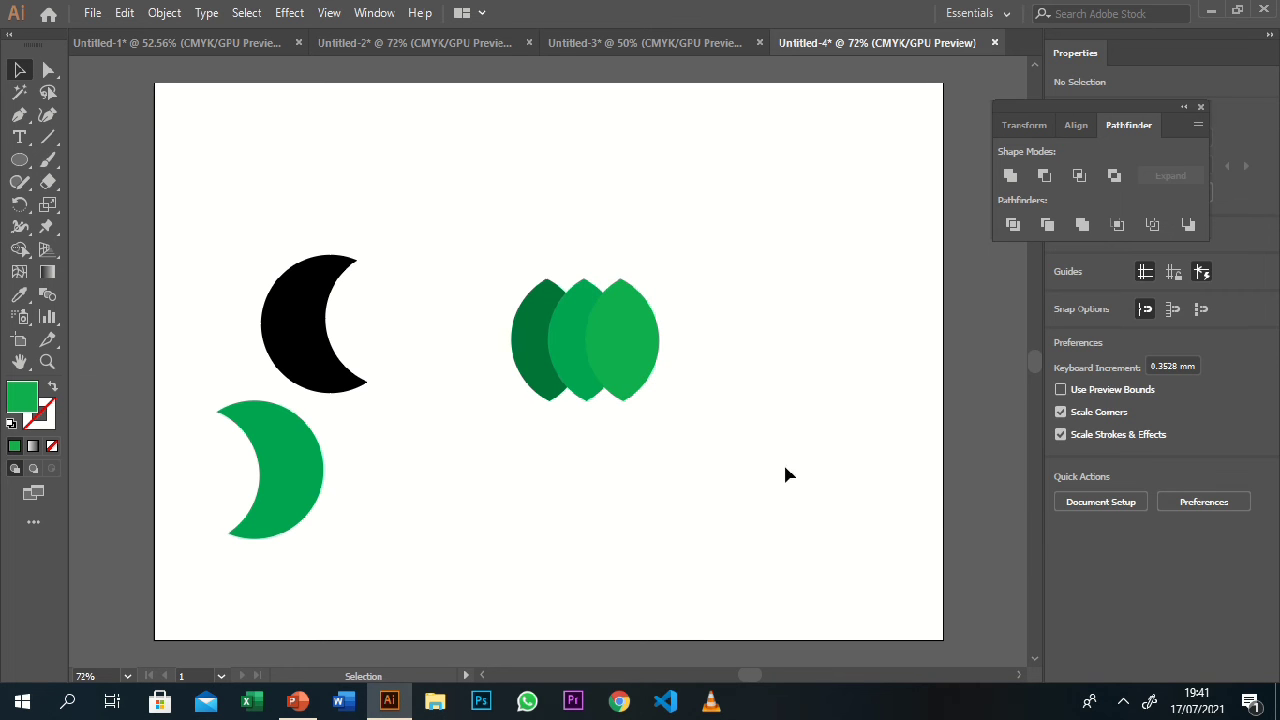
Deepen the middle leaf's green with 10% magenta.
{"action": "left_click", "coordinate": [586, 396]}
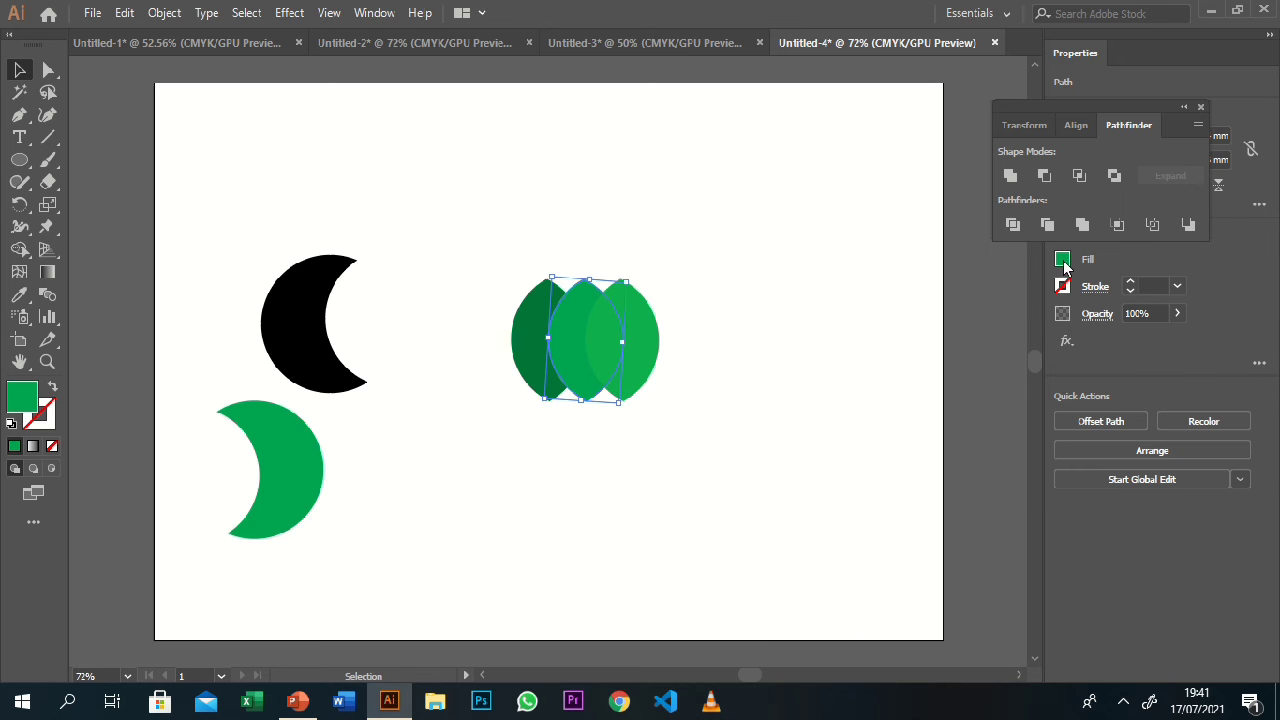
{"action": "left_click", "coordinate": [1062, 259]}
{"action": "left_click_drag", "start_coordinate": [912, 356], "coordinate": [917, 355]}
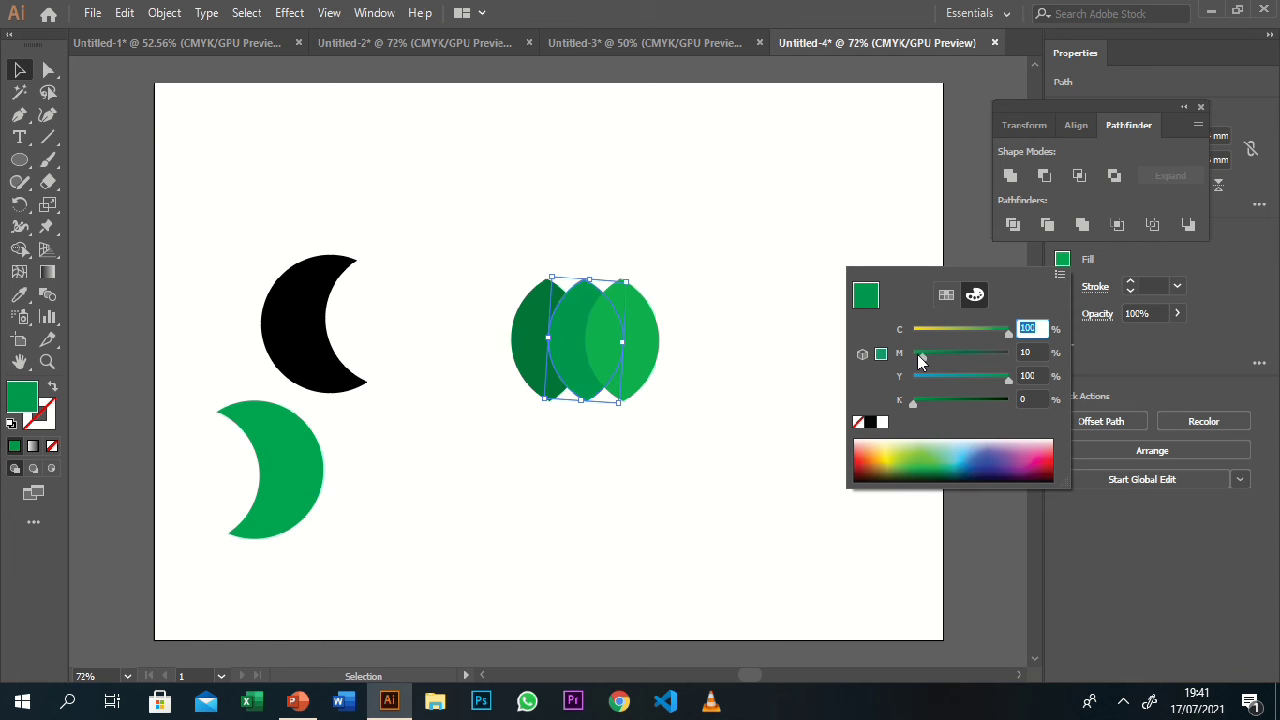
{"action": "left_click", "coordinate": [771, 241]}
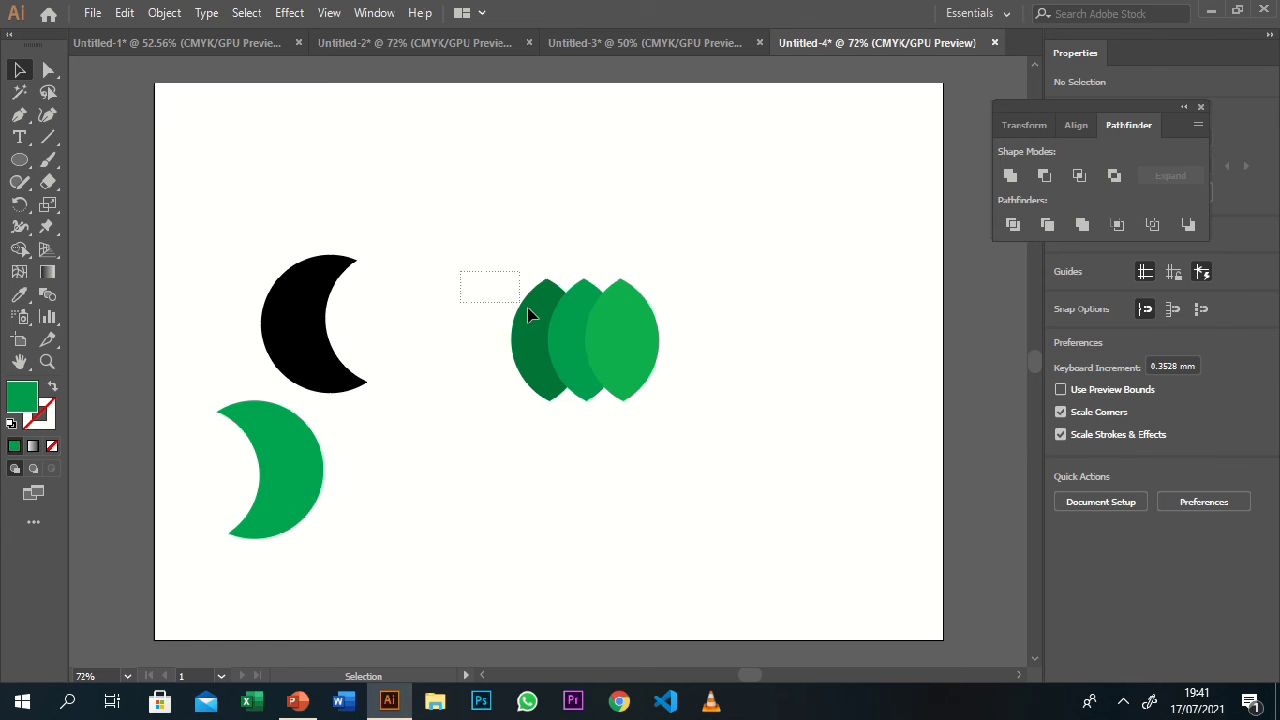
Apply a black Drop Shadow with 1 mm Y offset and 0 mm blur to all three leaves.
{"action": "left_click_drag", "start_coordinate": [528, 314], "coordinate": [652, 405]}
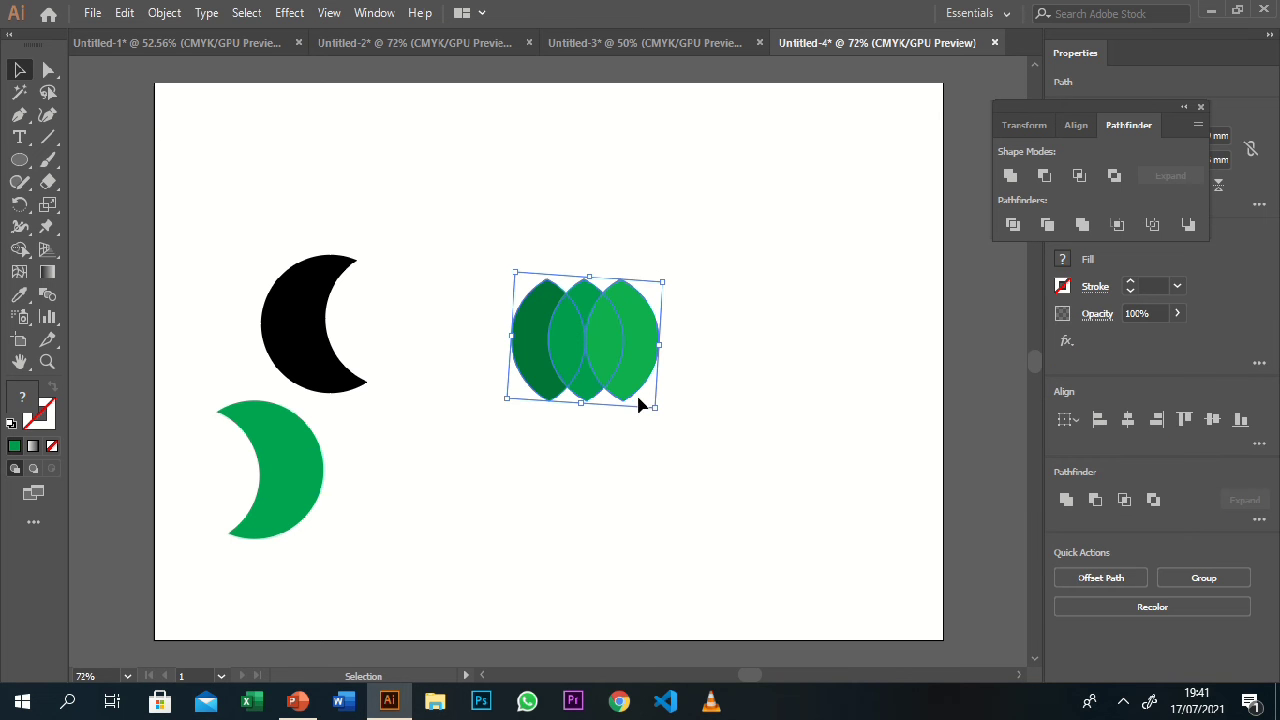
{"action": "left_click", "coordinate": [295, 15]}
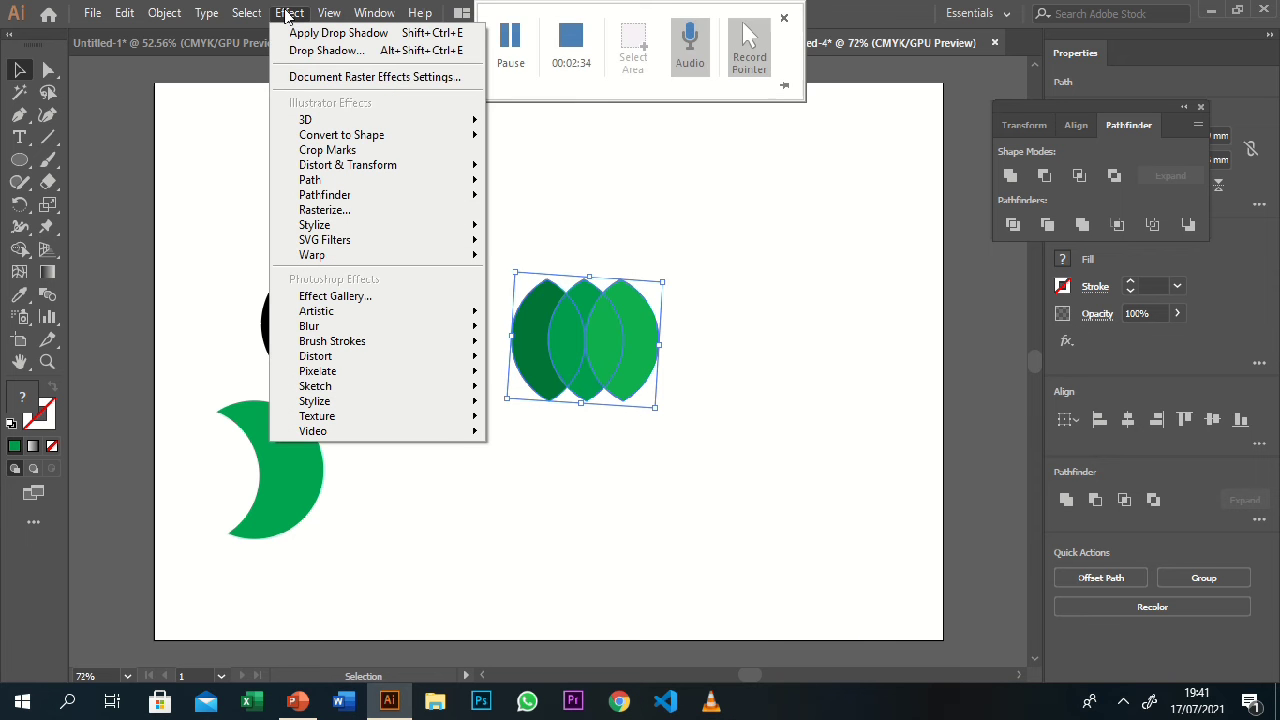
{"action": "mouse_move", "coordinate": [315, 225]}
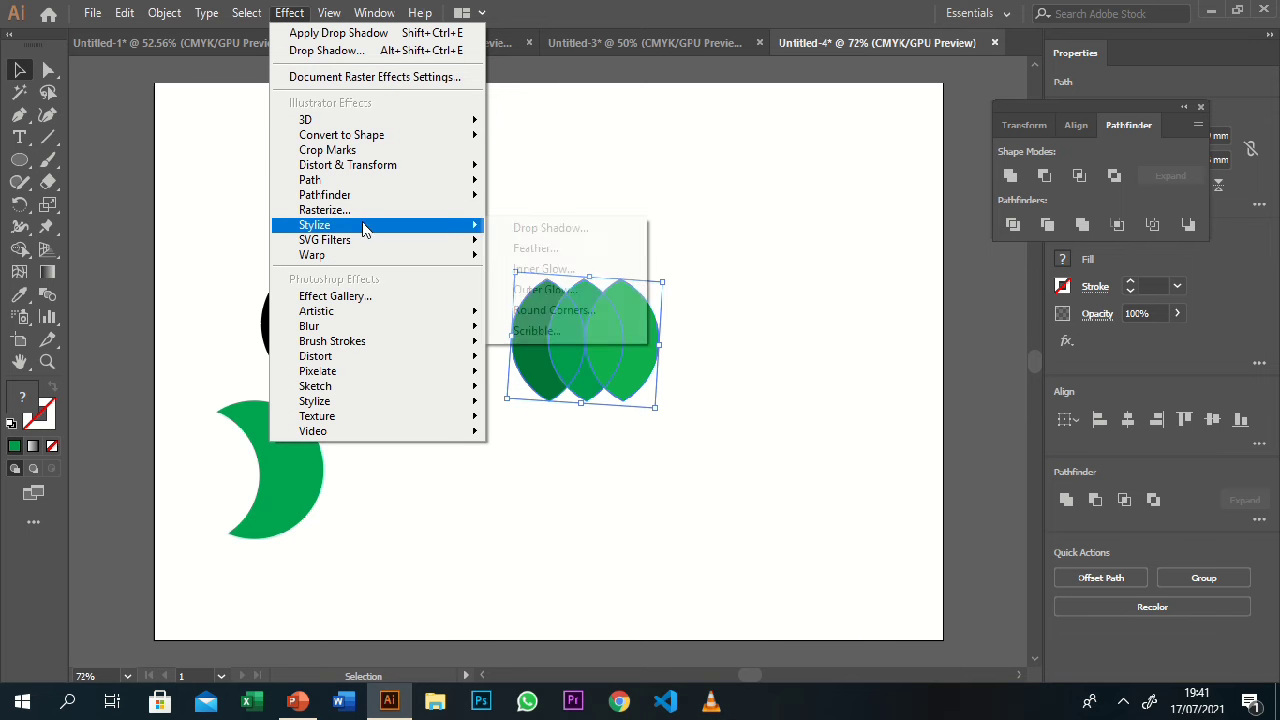
{"action": "left_click", "coordinate": [516, 227]}
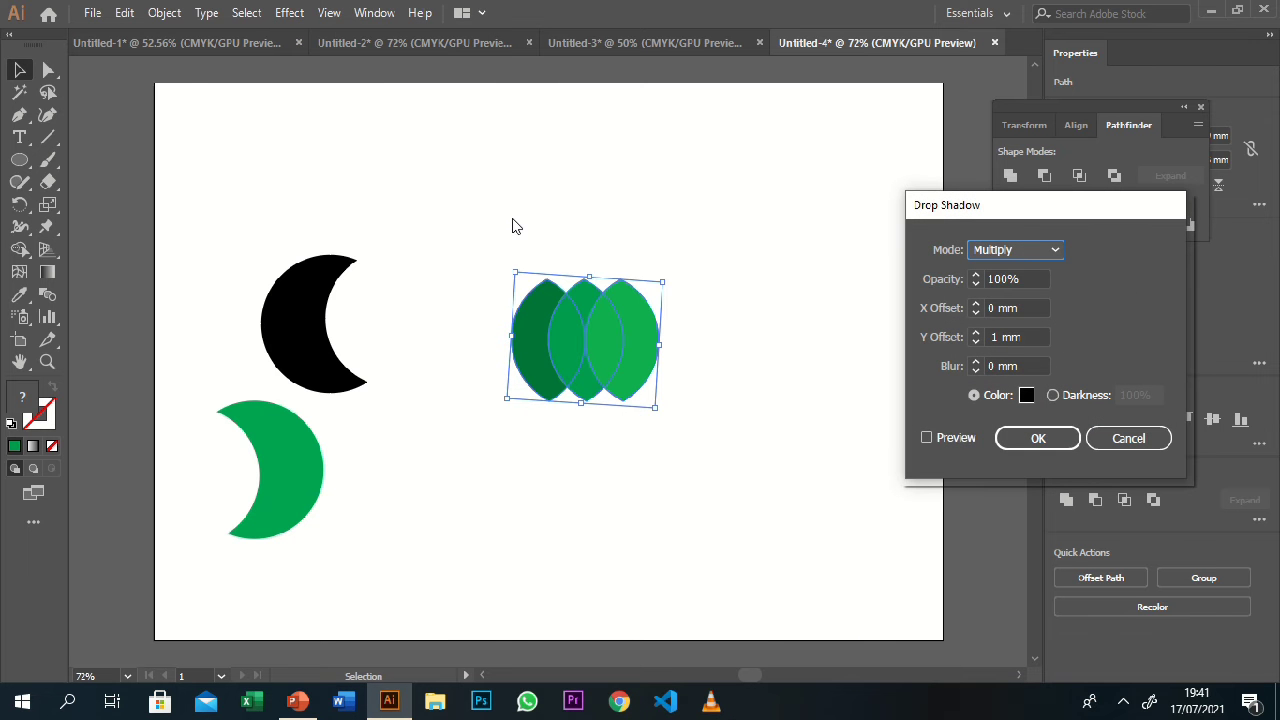
{"action": "left_click", "coordinate": [927, 437]}
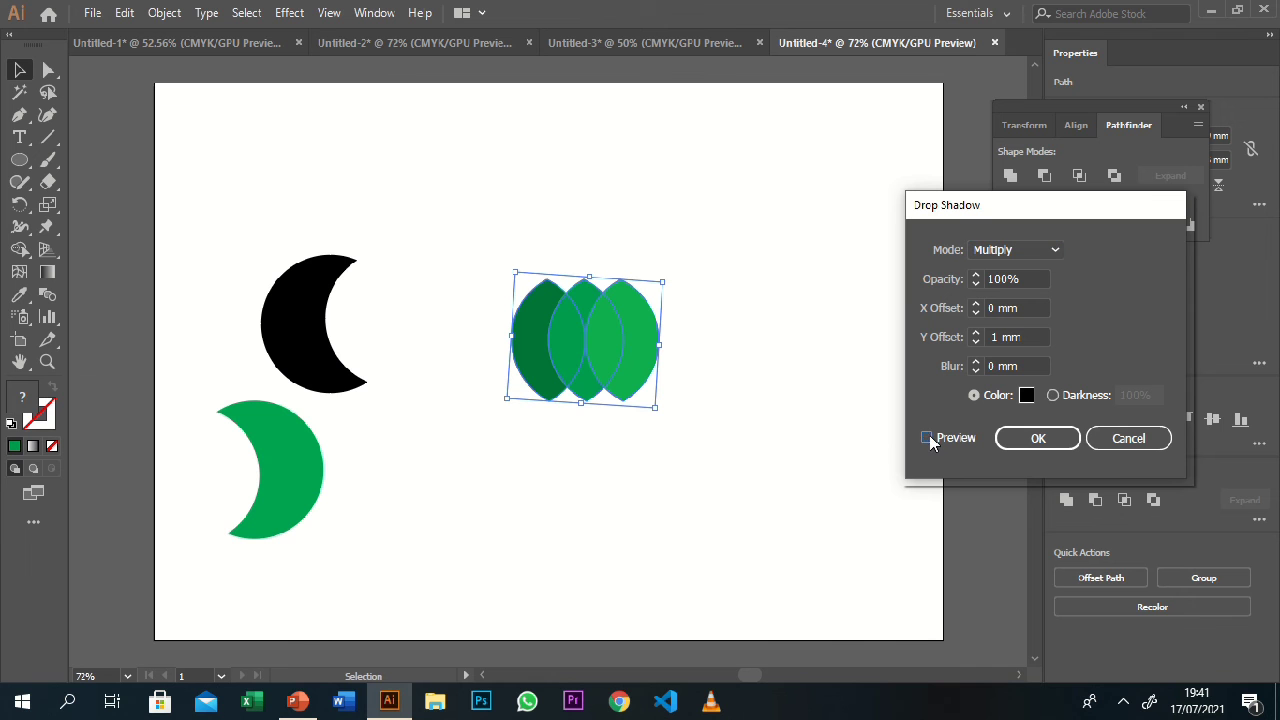
{"action": "left_click", "coordinate": [975, 334]}
{"action": "left_click", "coordinate": [976, 340]}
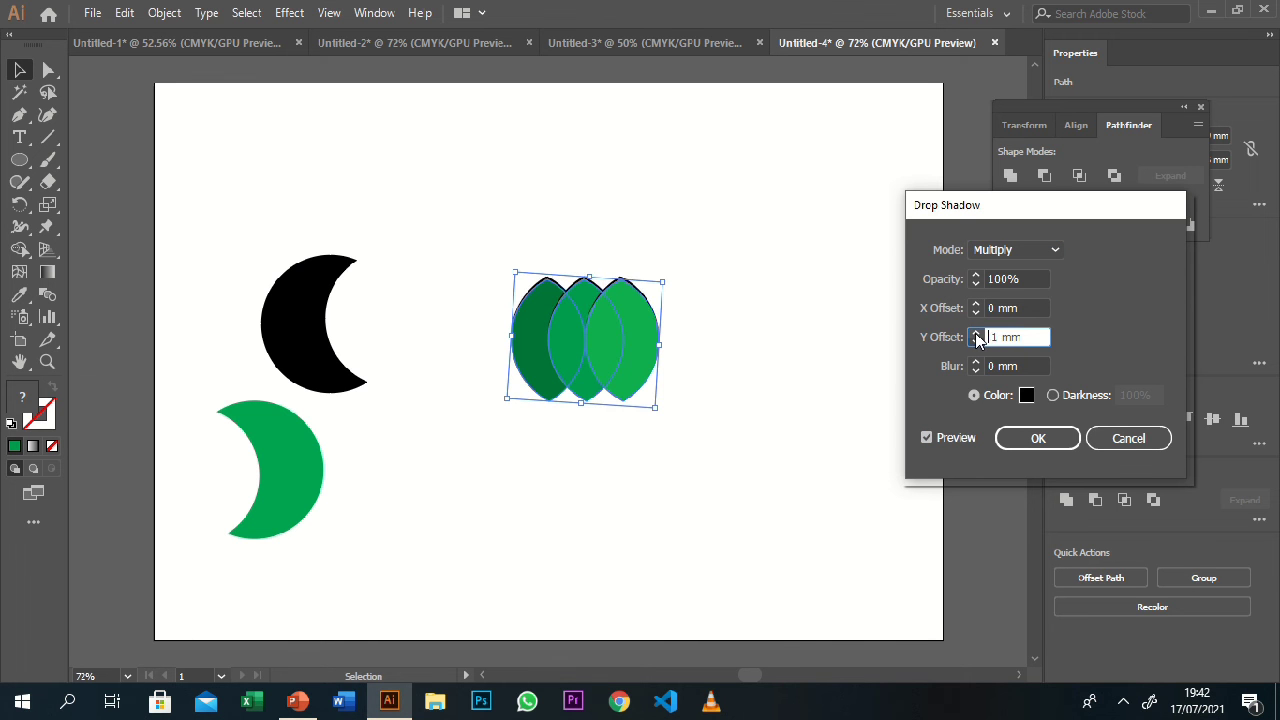
{"action": "left_click", "coordinate": [976, 334]}
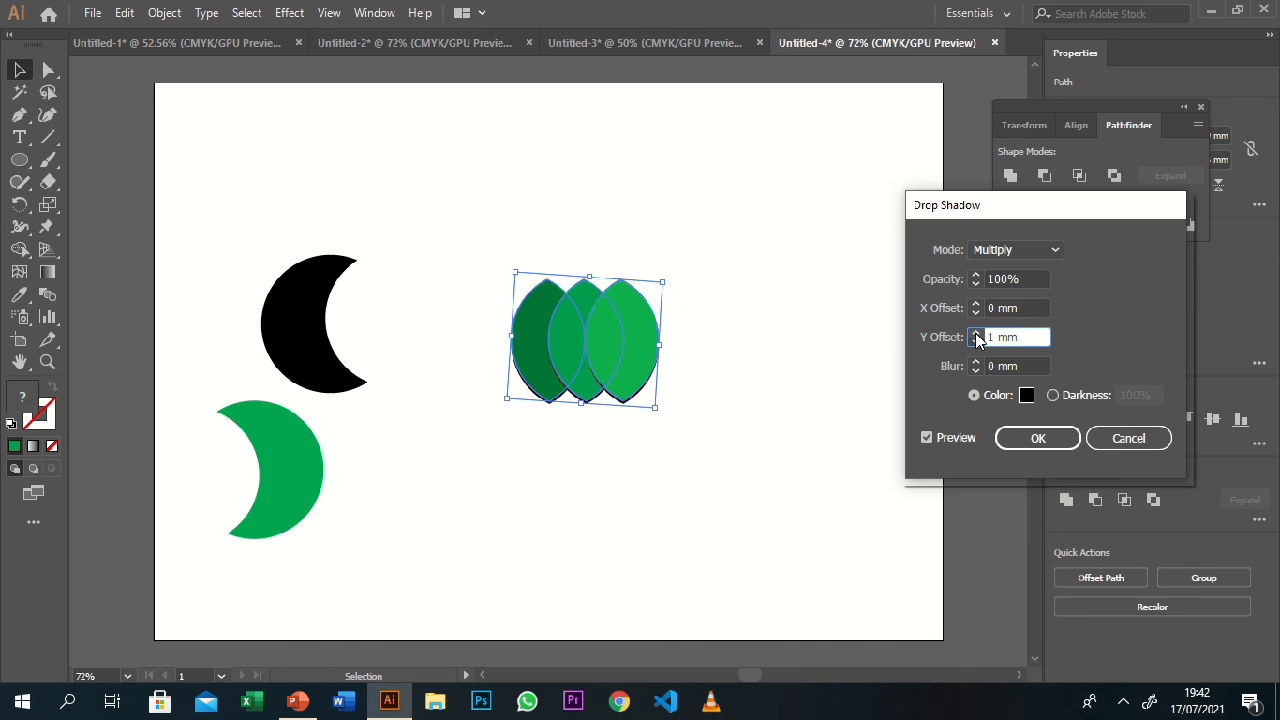
{"action": "left_click", "coordinate": [1050, 438]}
{"action": "left_click", "coordinate": [734, 266]}
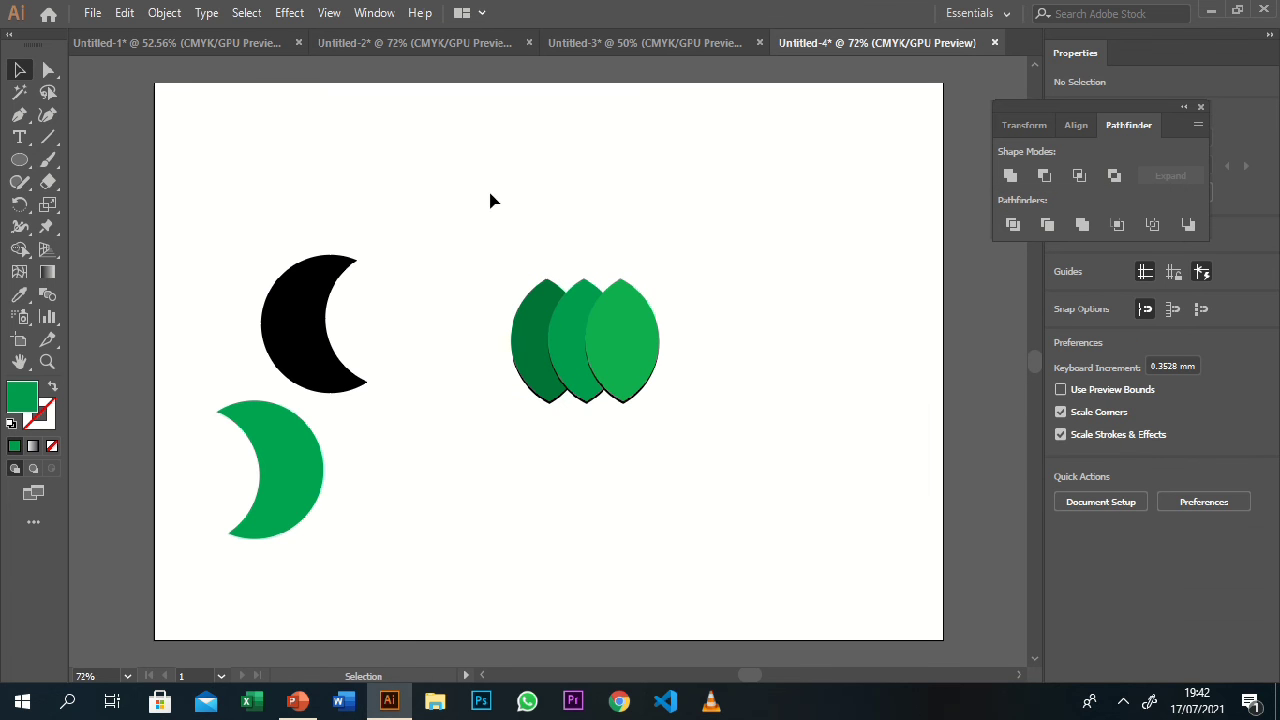
Replace the Lorem ipsum placeholder below the leaves with 'DARIN CO' at 48 pt.
{"action": "left_click", "coordinate": [19, 137]}
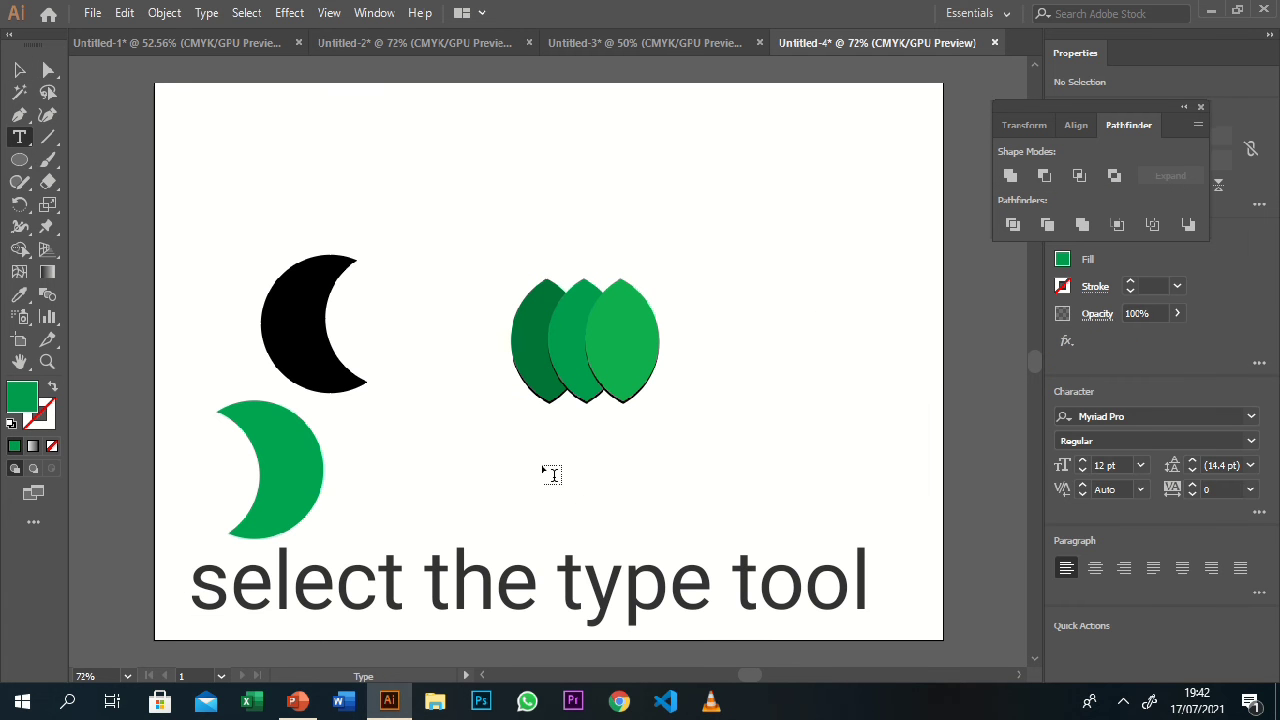
{"action": "left_click", "coordinate": [543, 466]}
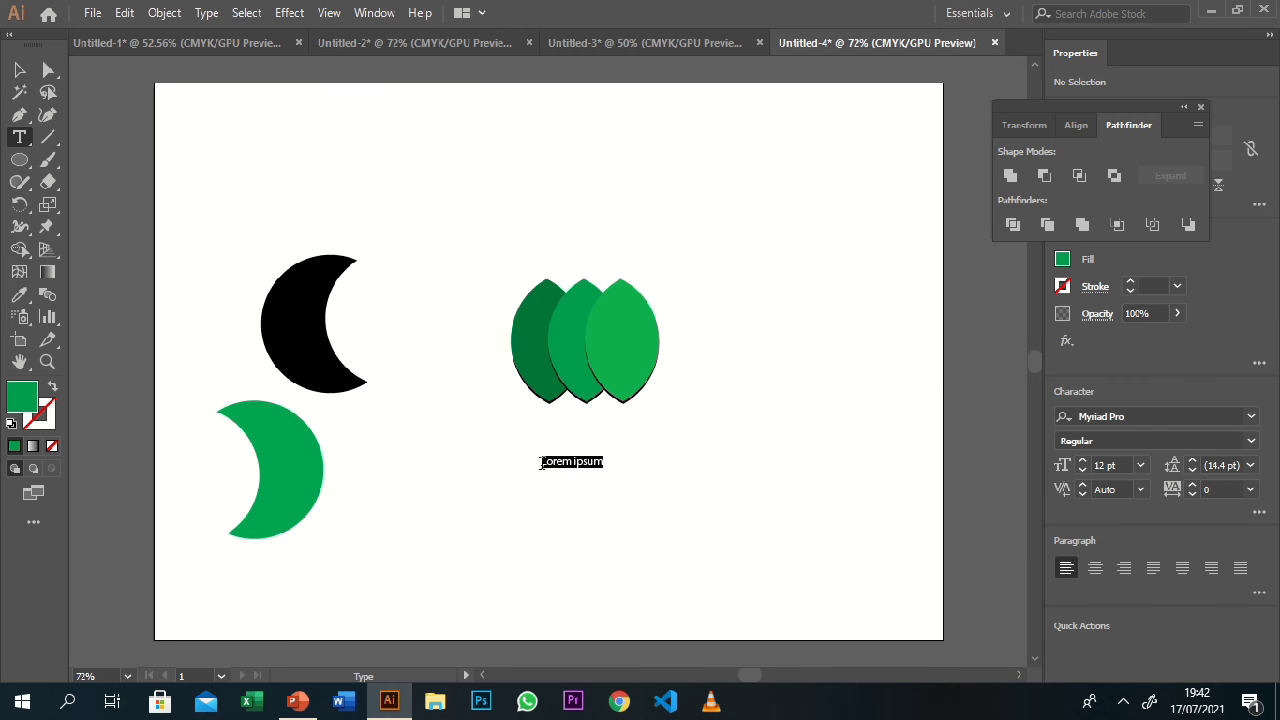
{"action": "left_click", "coordinate": [1140, 465]}
{"action": "left_click", "coordinate": [1157, 410]}
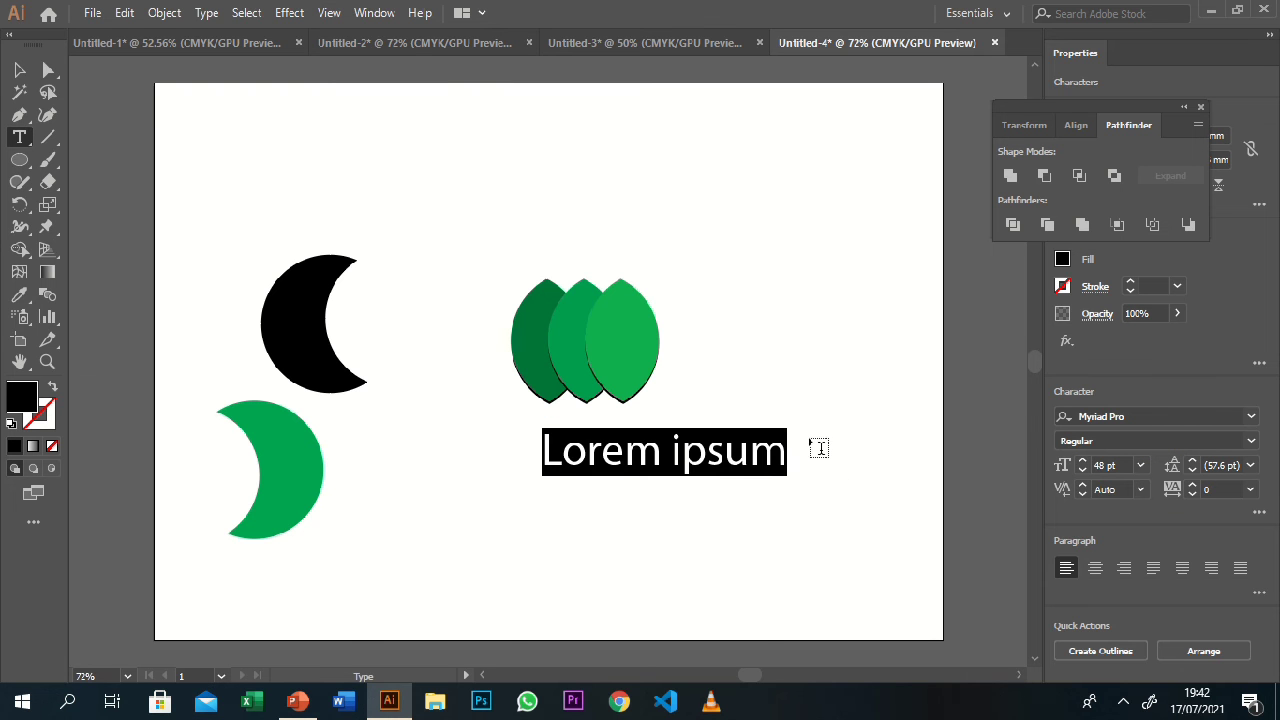
{"action": "key", "text": "BackSpace"}
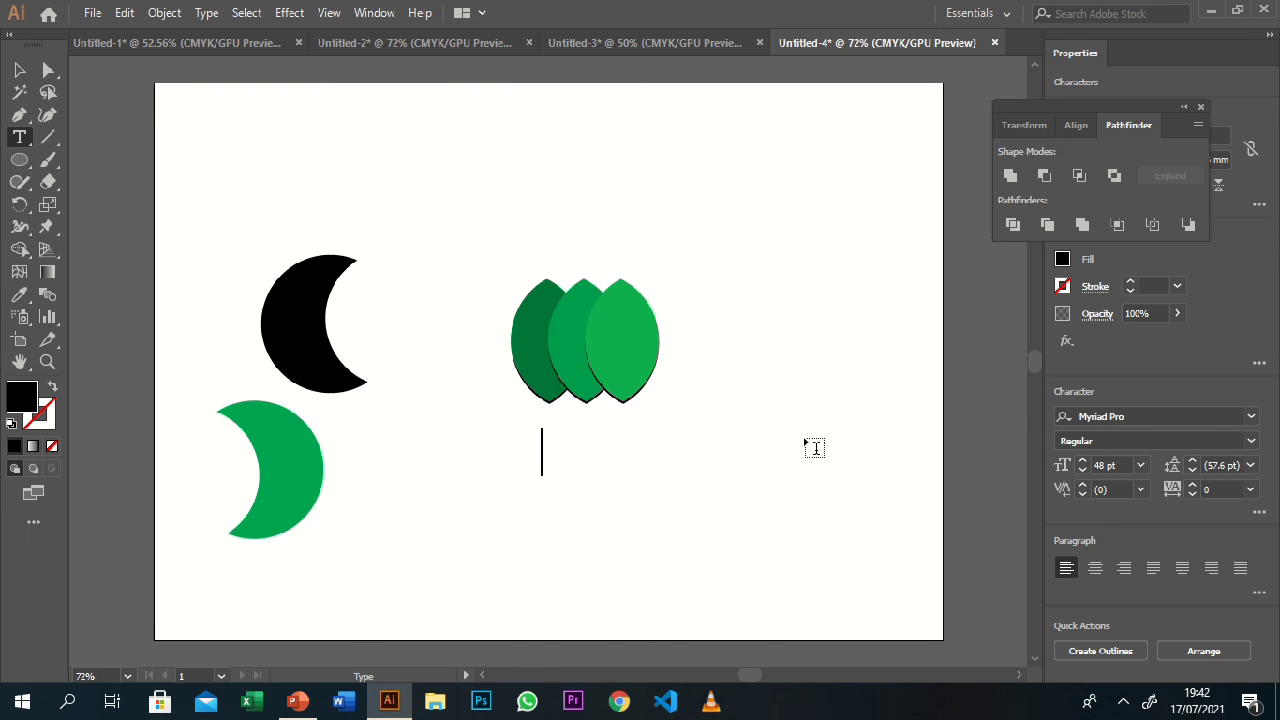
{"action": "type", "text": "DARIN "}
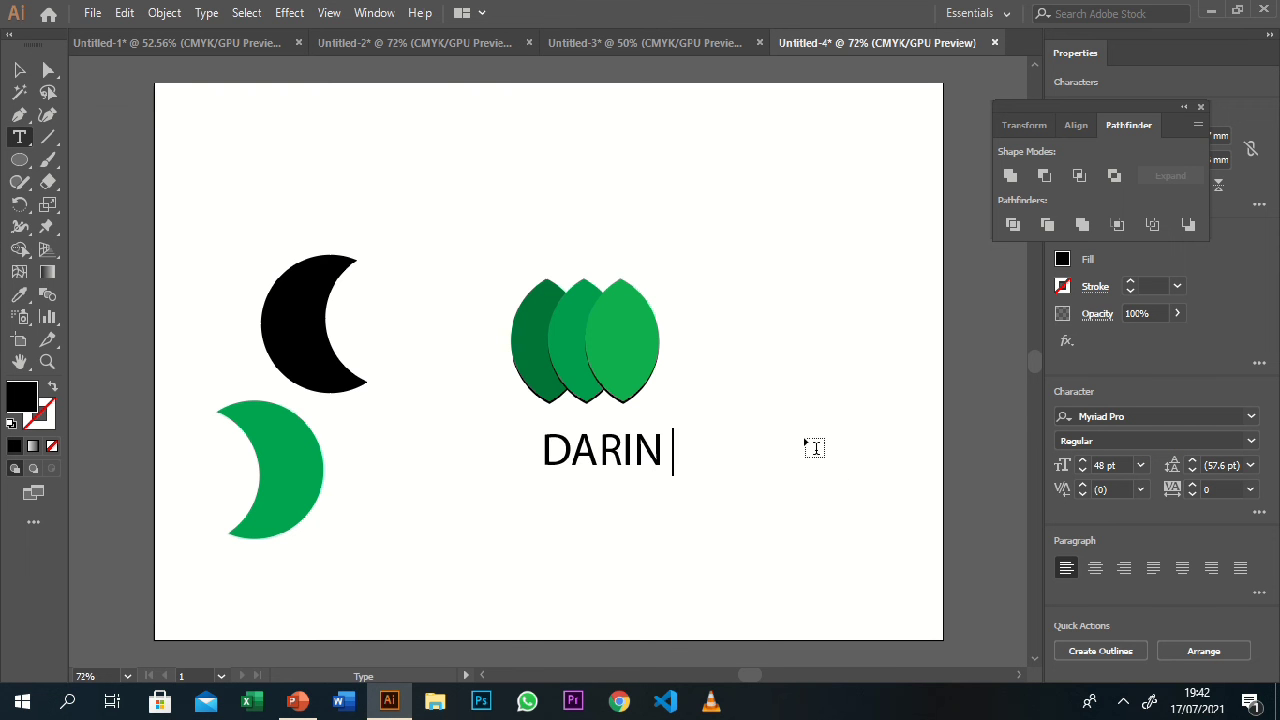
{"action": "type", "text": "CO."}
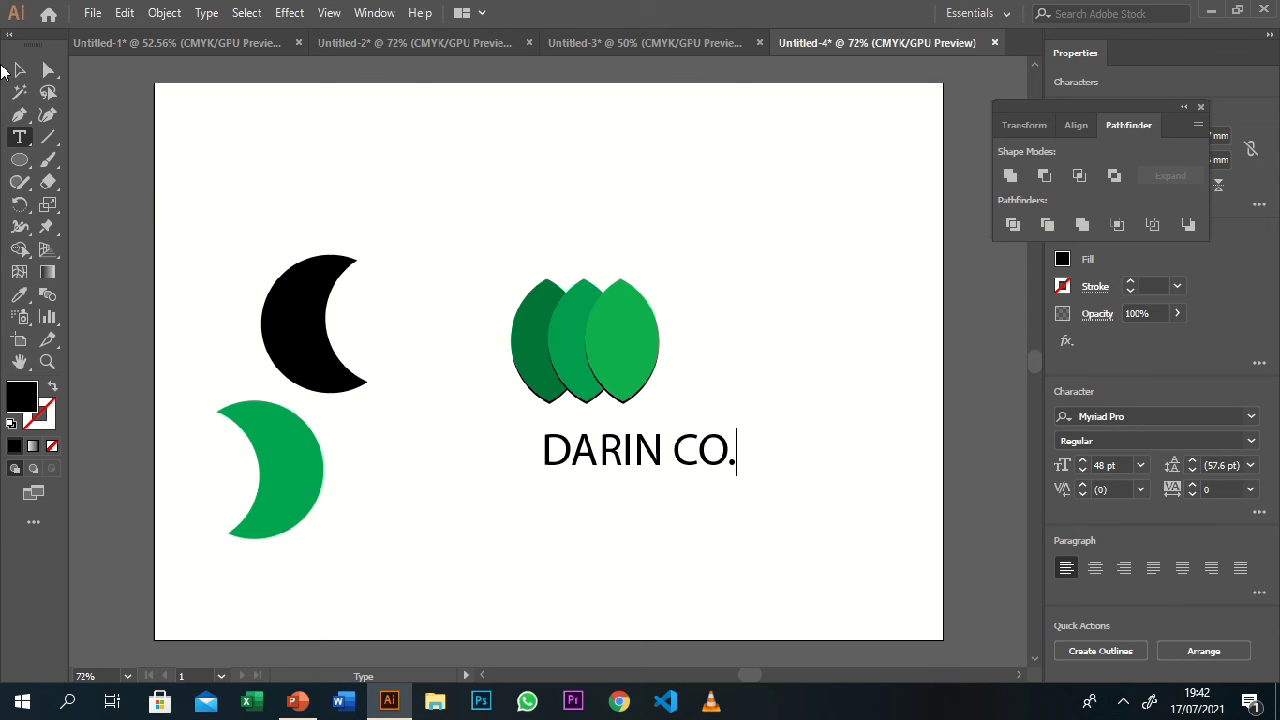
Set DARIN CO. in Agency FB and move it up closer to the leaves.
{"action": "left_click", "coordinate": [19, 69]}
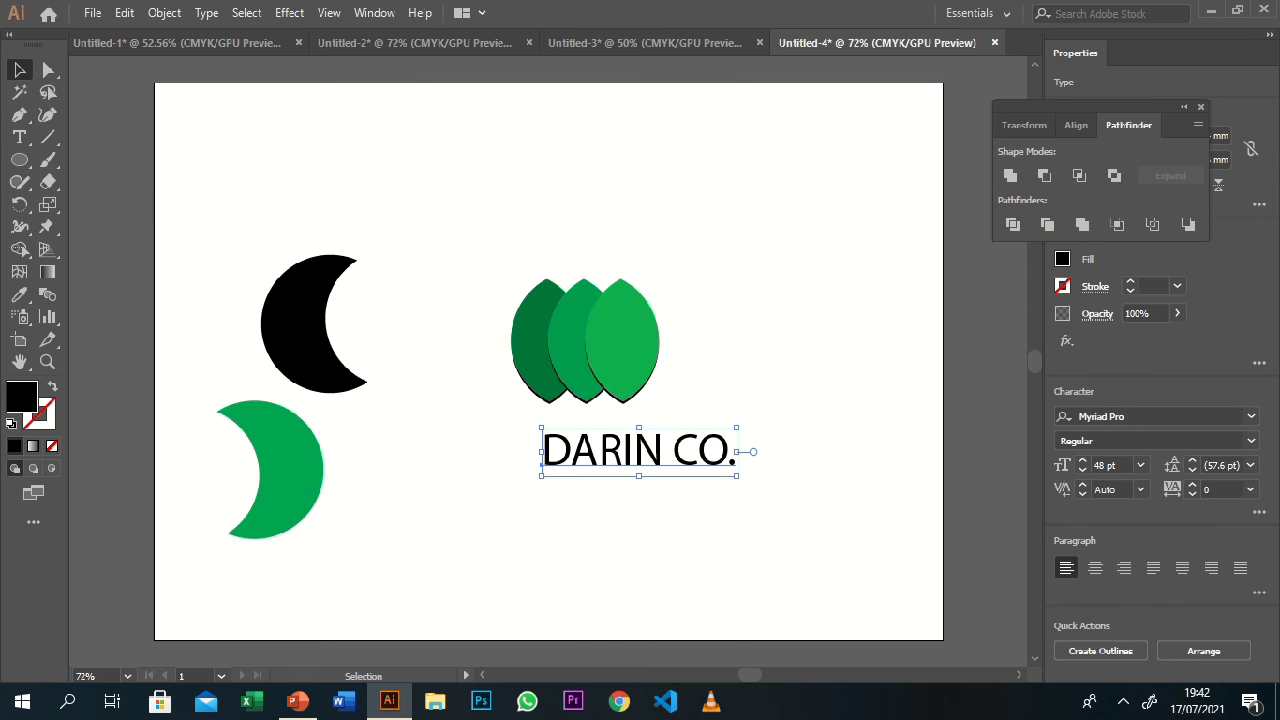
{"action": "left_click", "coordinate": [1251, 416]}
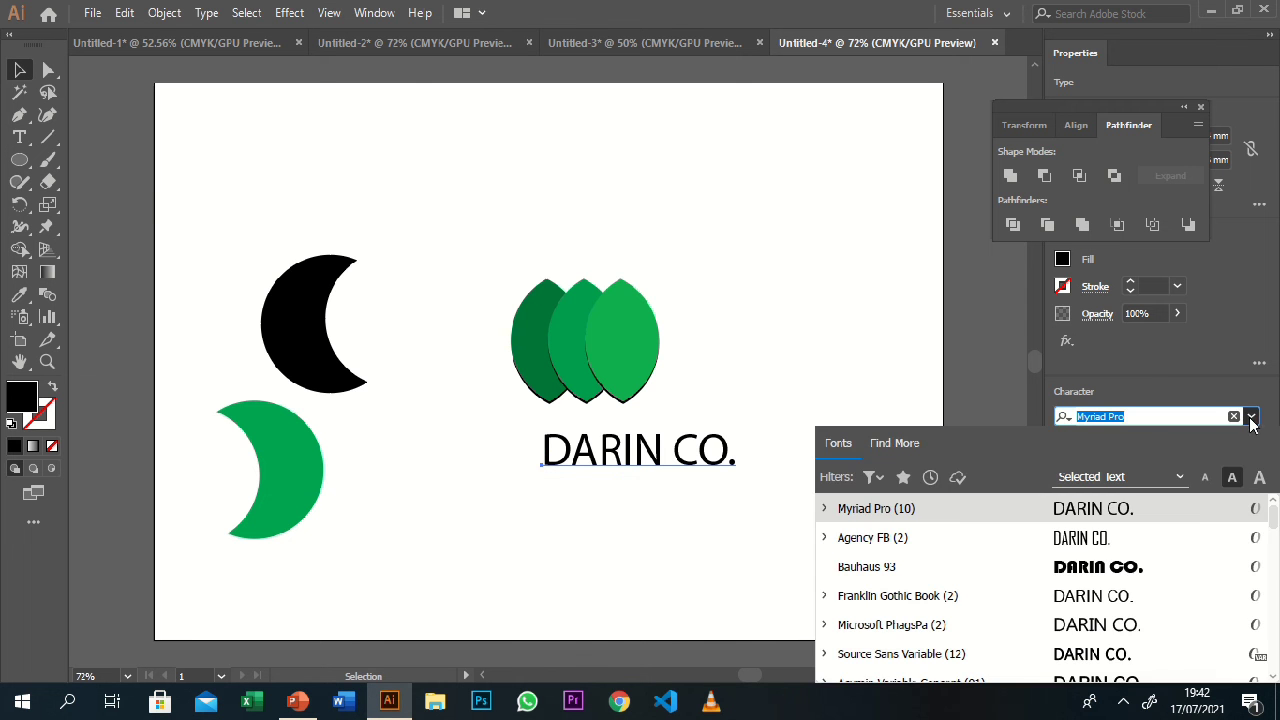
{"action": "left_click", "coordinate": [1186, 543]}
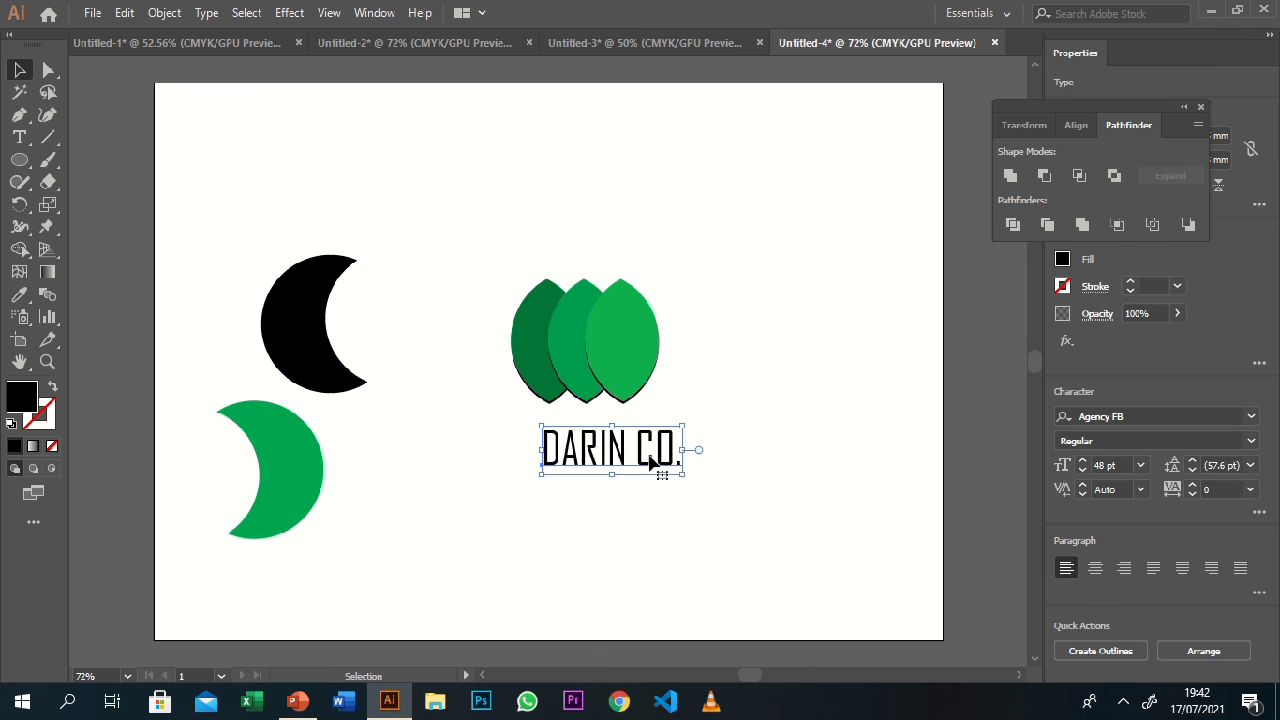
{"action": "left_click_drag", "start_coordinate": [651, 458], "coordinate": [634, 444]}
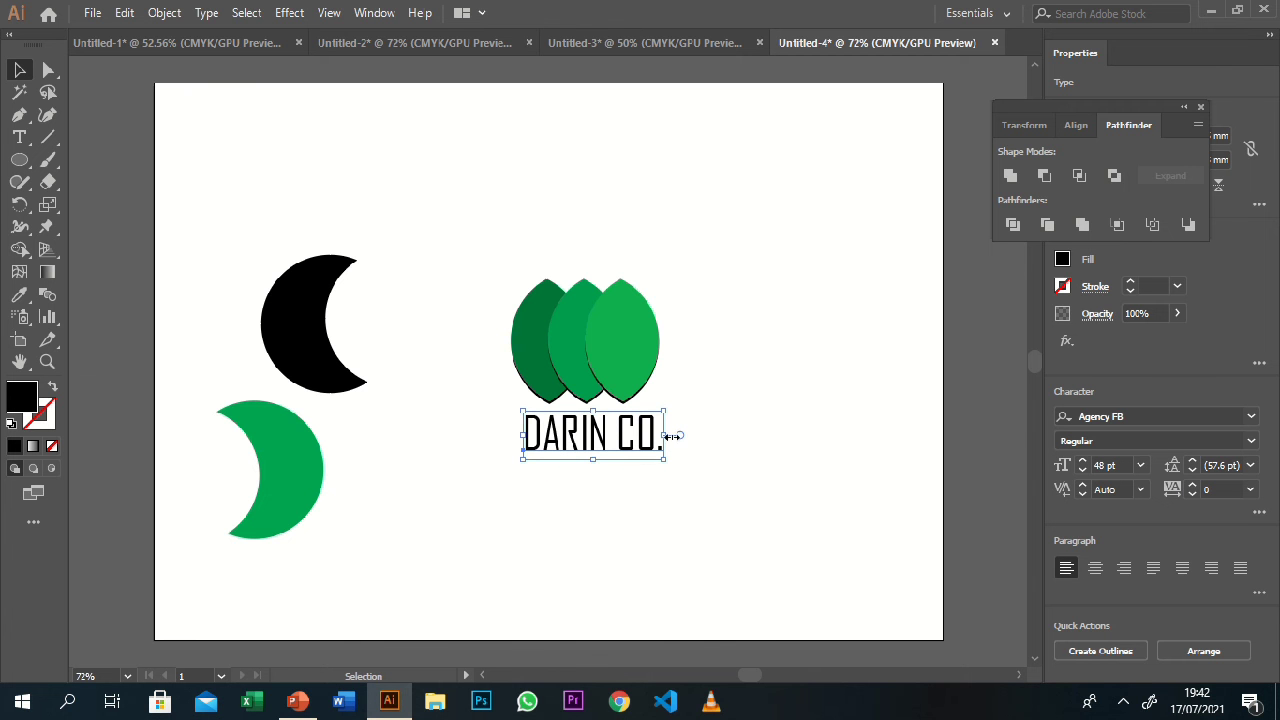
{"action": "left_click", "coordinate": [742, 397]}
Make the text Bold and nudge it into place just beneath the leaves.
{"action": "left_click", "coordinate": [1250, 442]}
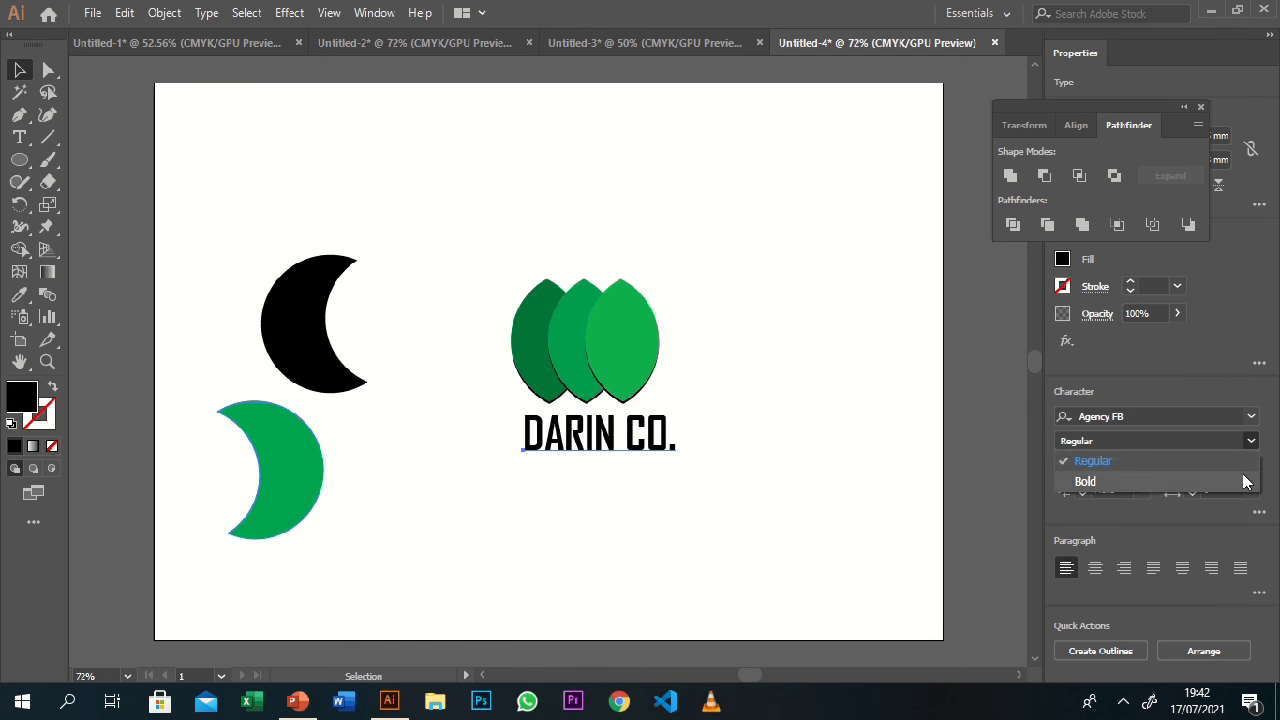
{"action": "left_click", "coordinate": [1085, 481]}
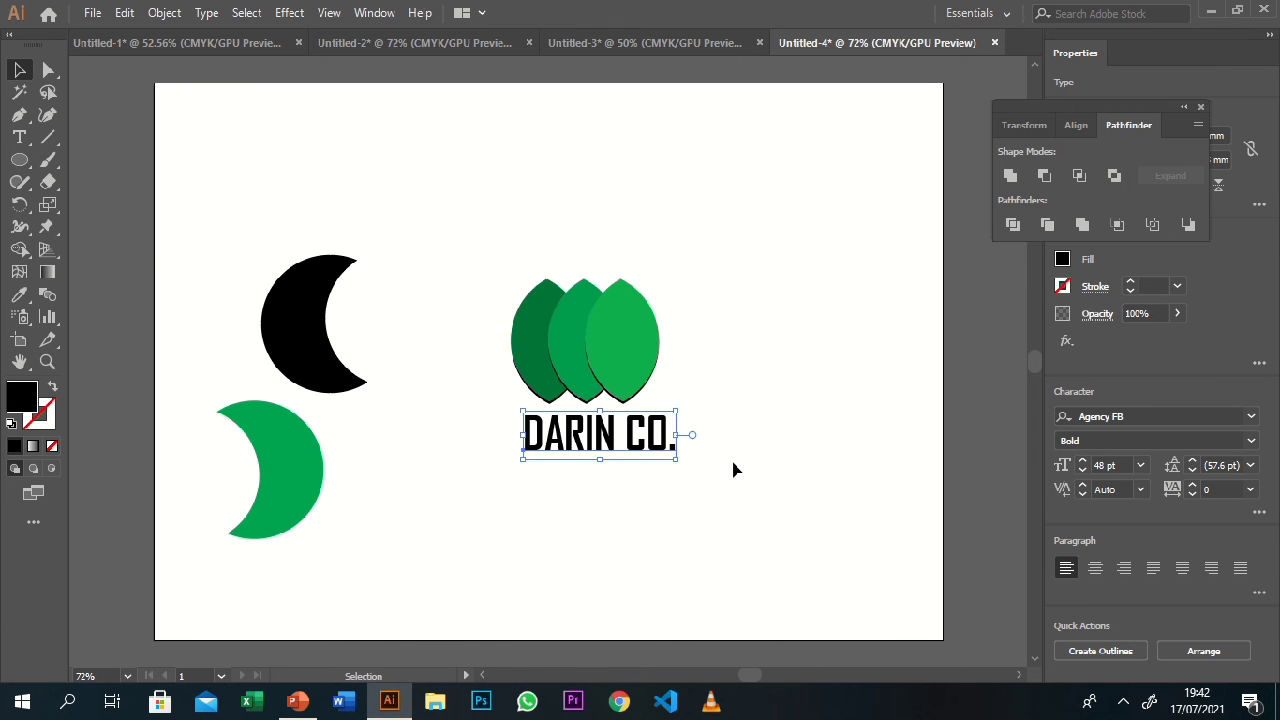
{"action": "key", "text": "Left"}
{"action": "key", "text": "Left"}
{"action": "key", "text": "Left"}
{"action": "key", "text": "Left"}
{"action": "key", "text": "Left"}
{"action": "key", "text": "Up"}
{"action": "key", "text": "Up"}
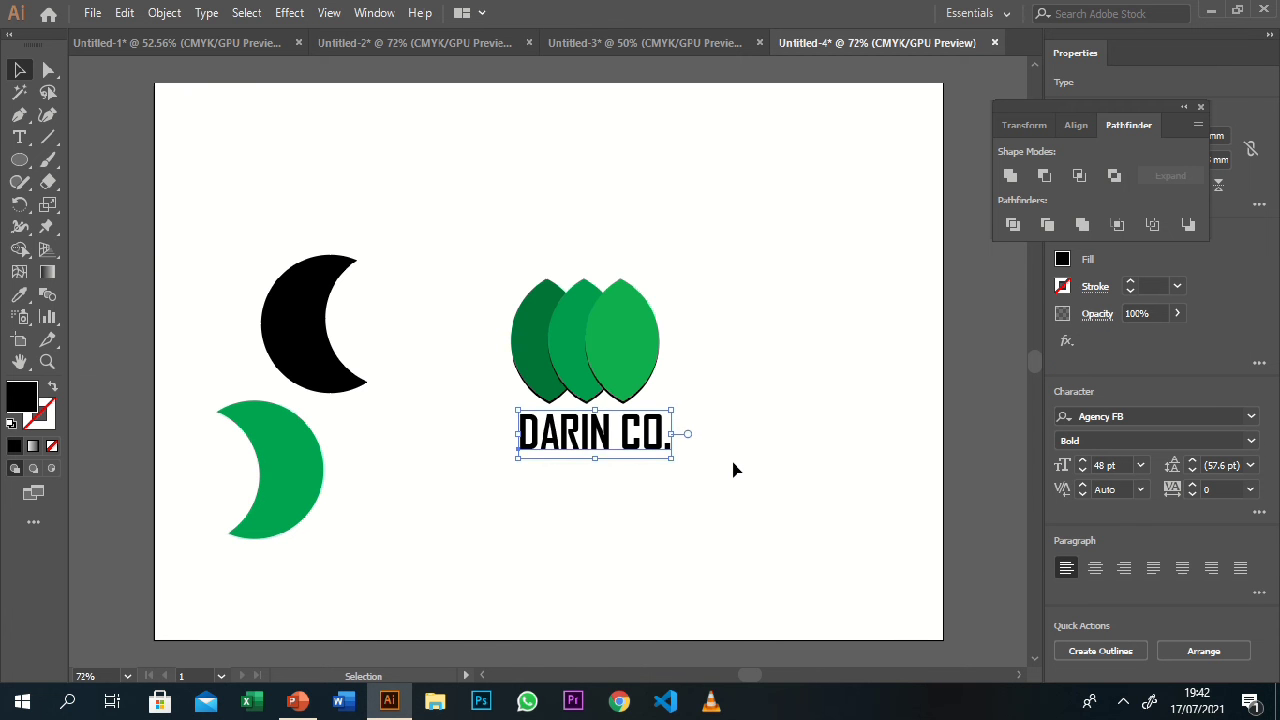
{"action": "key", "text": "Up"}
{"action": "key", "text": "Up"}
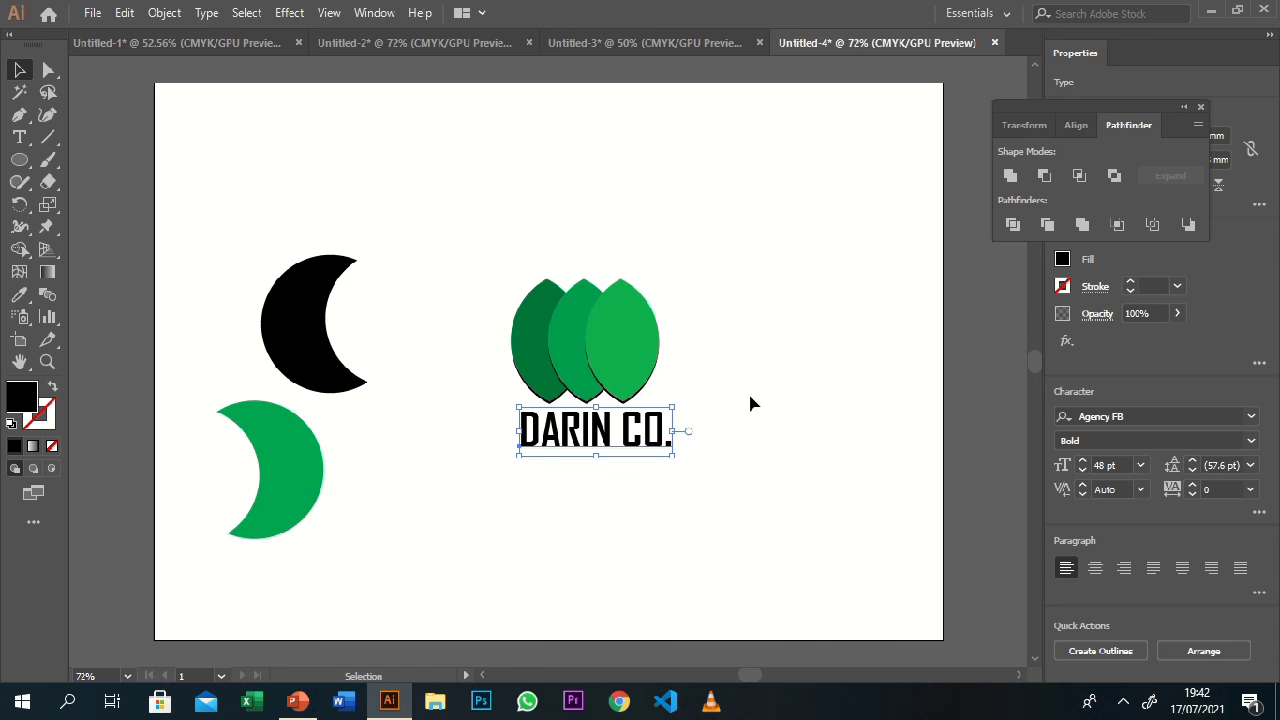
{"action": "key", "text": "Right"}
{"action": "key", "text": "Right"}
{"action": "left_click", "coordinate": [752, 402]}
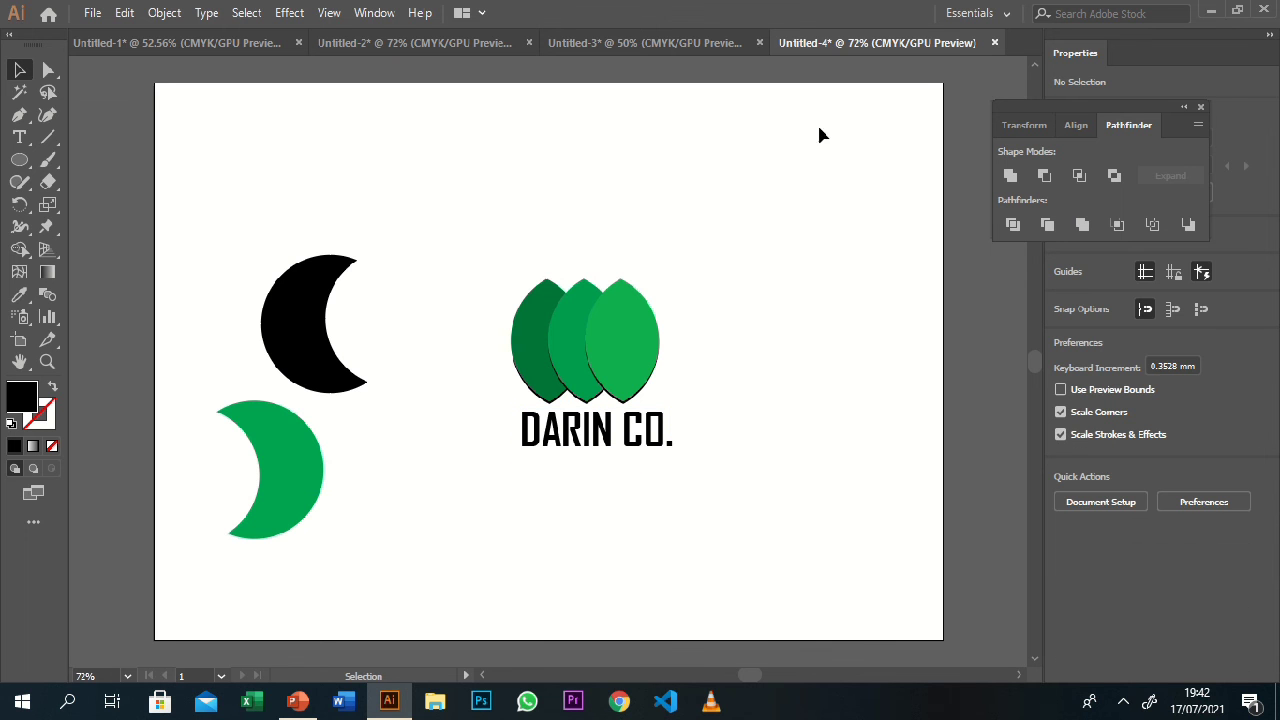
Draw a line with the Pen tool beneath the leaves and give it a black 5 pt stroke.
{"action": "left_click", "coordinate": [19, 114]}
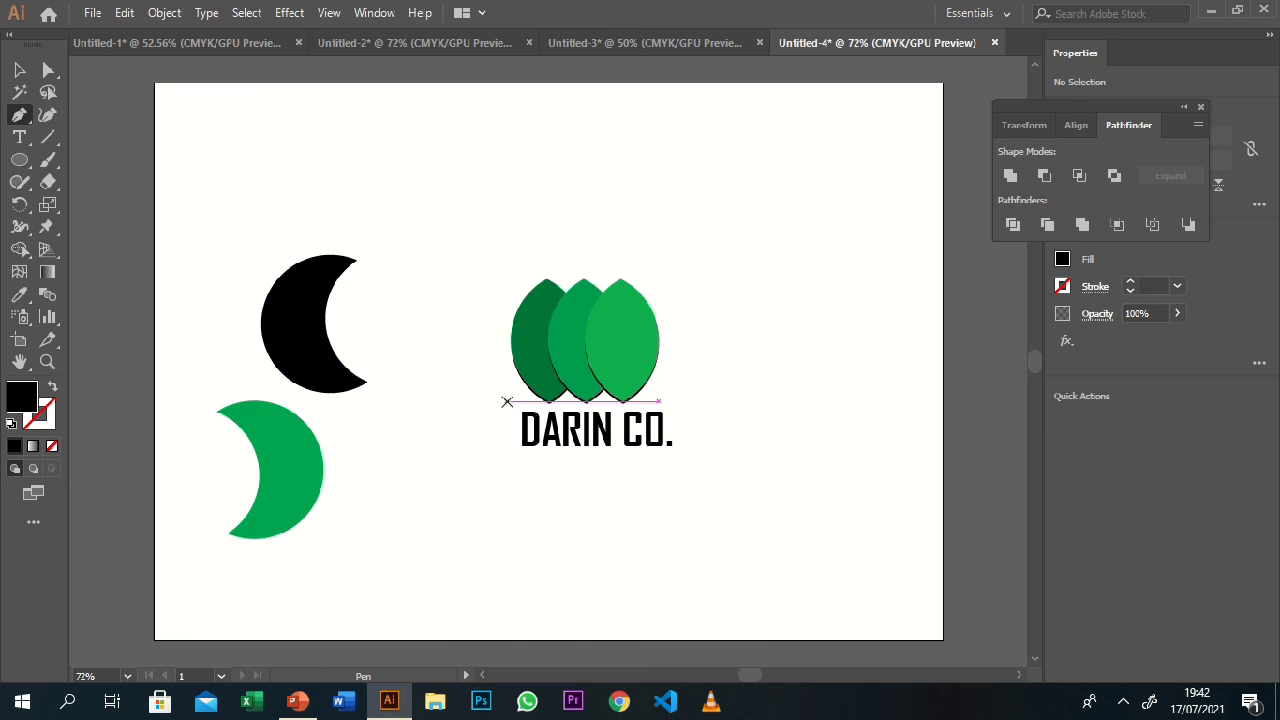
{"action": "left_click", "coordinate": [507, 400]}
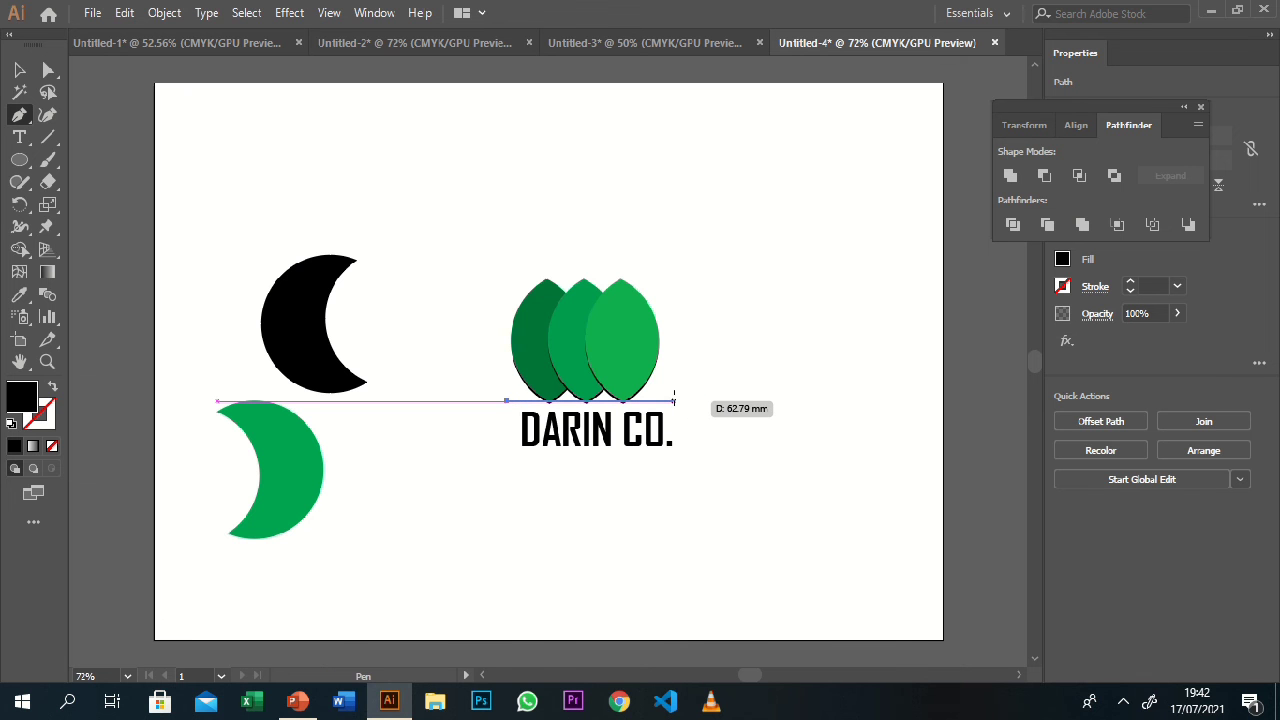
{"action": "left_click", "coordinate": [674, 400]}
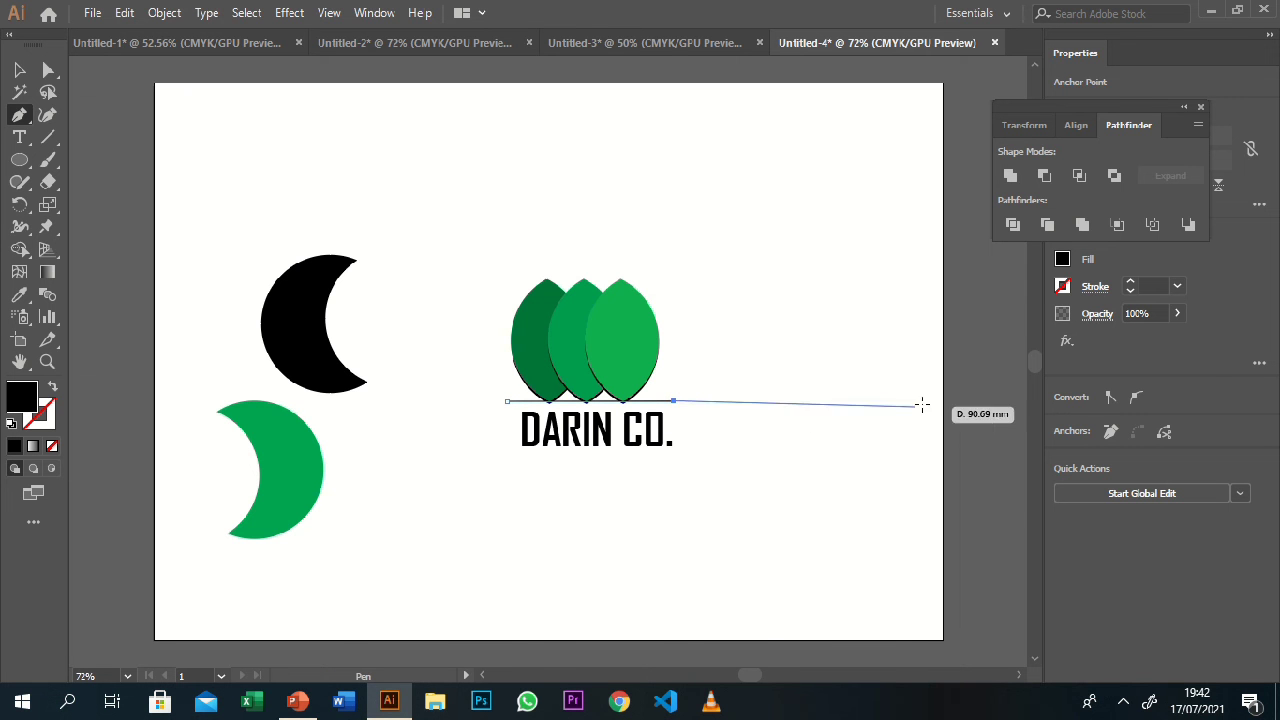
{"action": "left_click", "coordinate": [21, 68]}
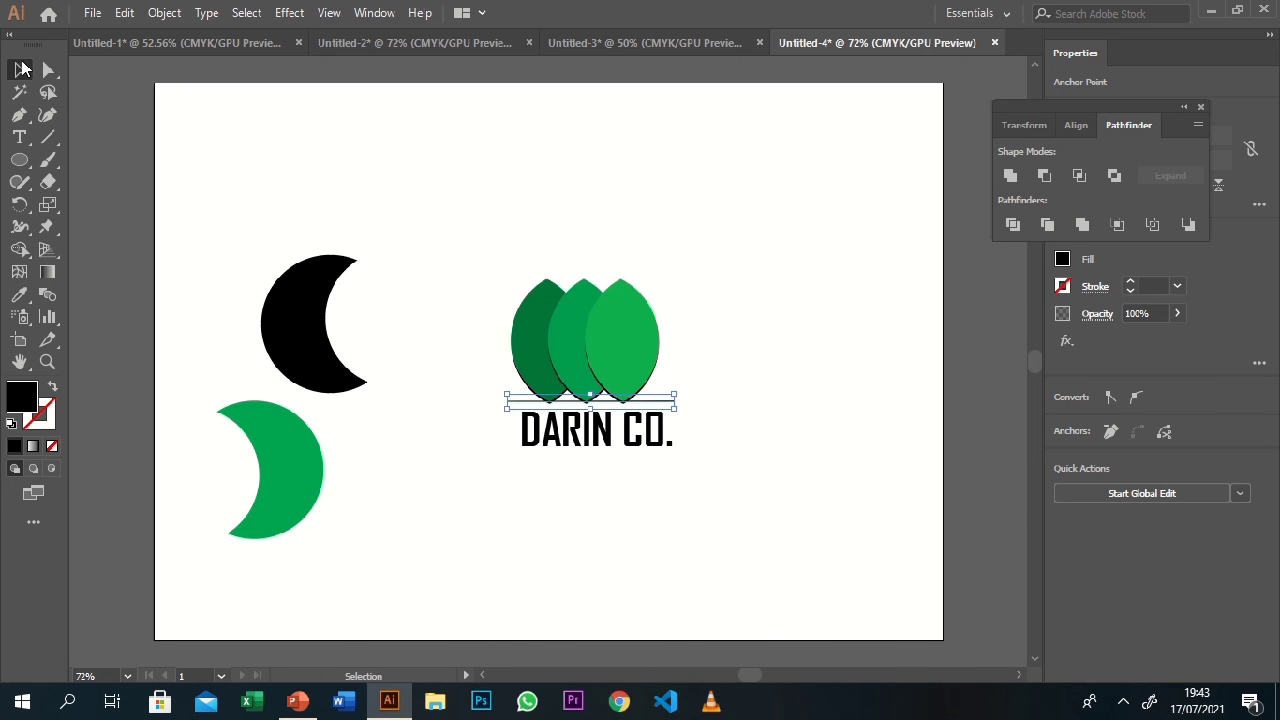
{"action": "left_click", "coordinate": [1129, 286]}
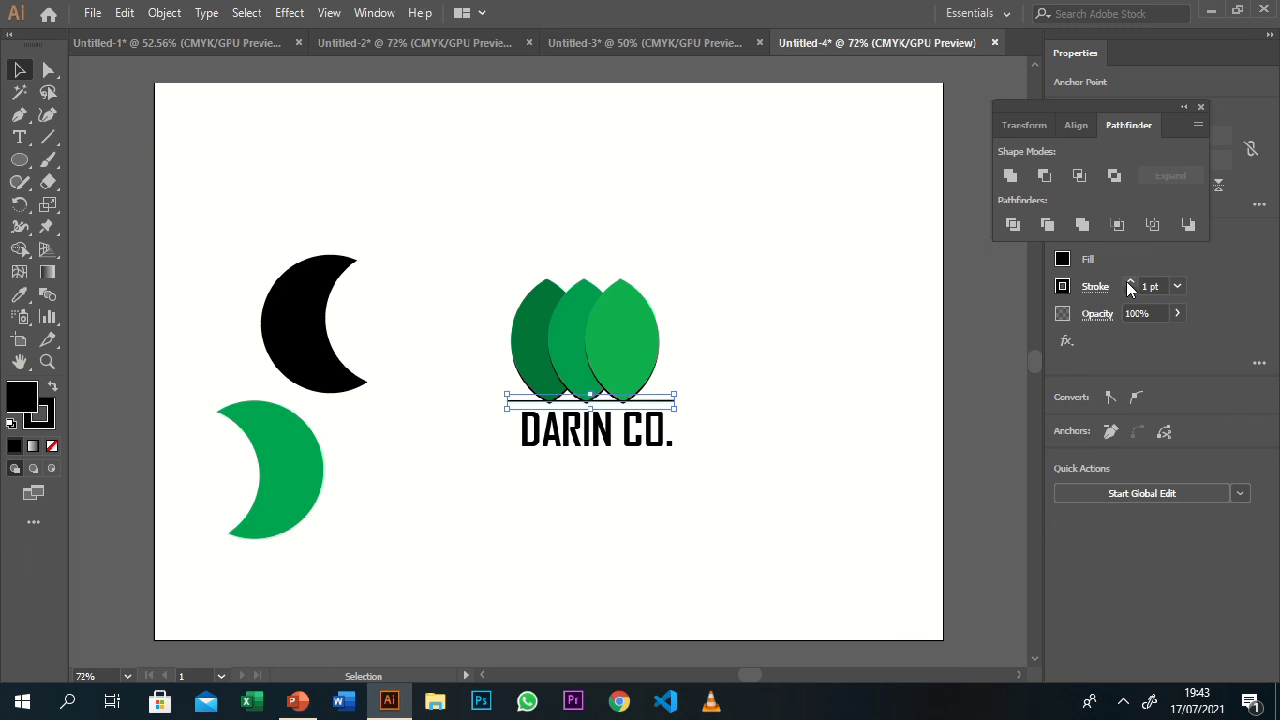
{"action": "left_click", "coordinate": [1129, 284]}
{"action": "left_click", "coordinate": [1129, 284]}
Straighten the new line so it runs level and horizontal.
{"action": "left_click_drag", "start_coordinate": [676, 410], "coordinate": [673, 417]}
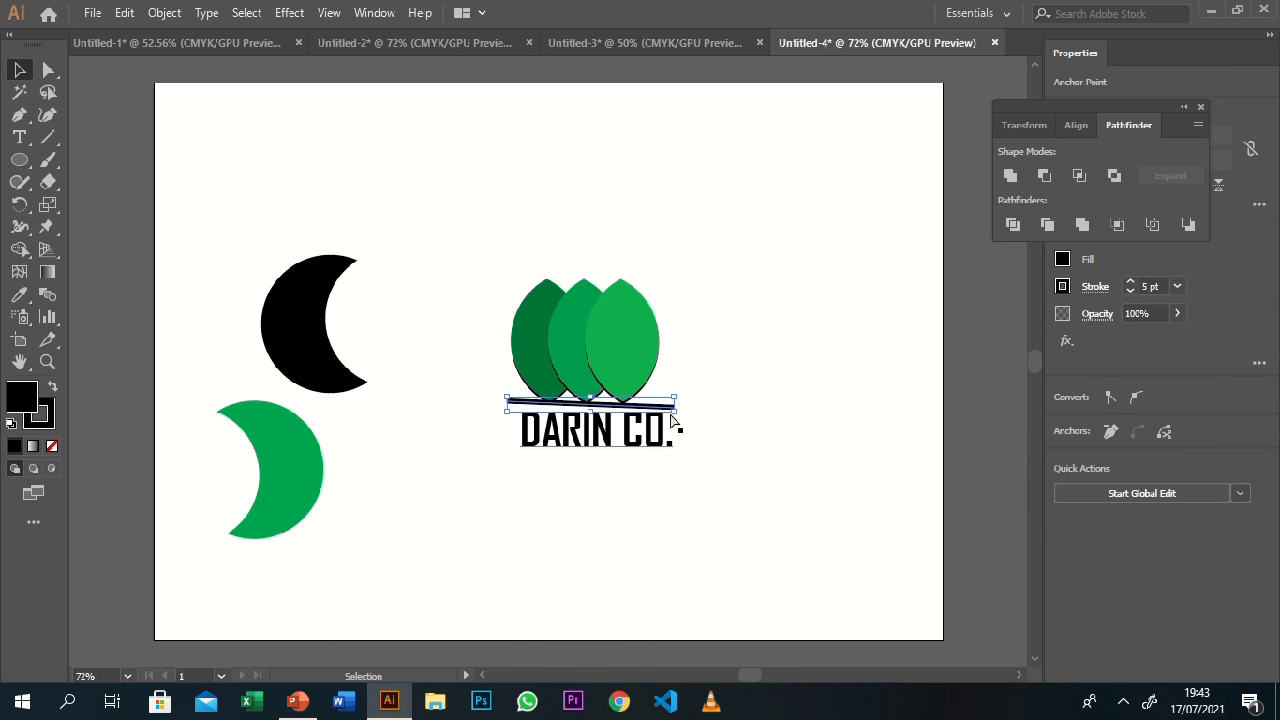
{"action": "left_click_drag", "start_coordinate": [671, 420], "coordinate": [672, 414]}
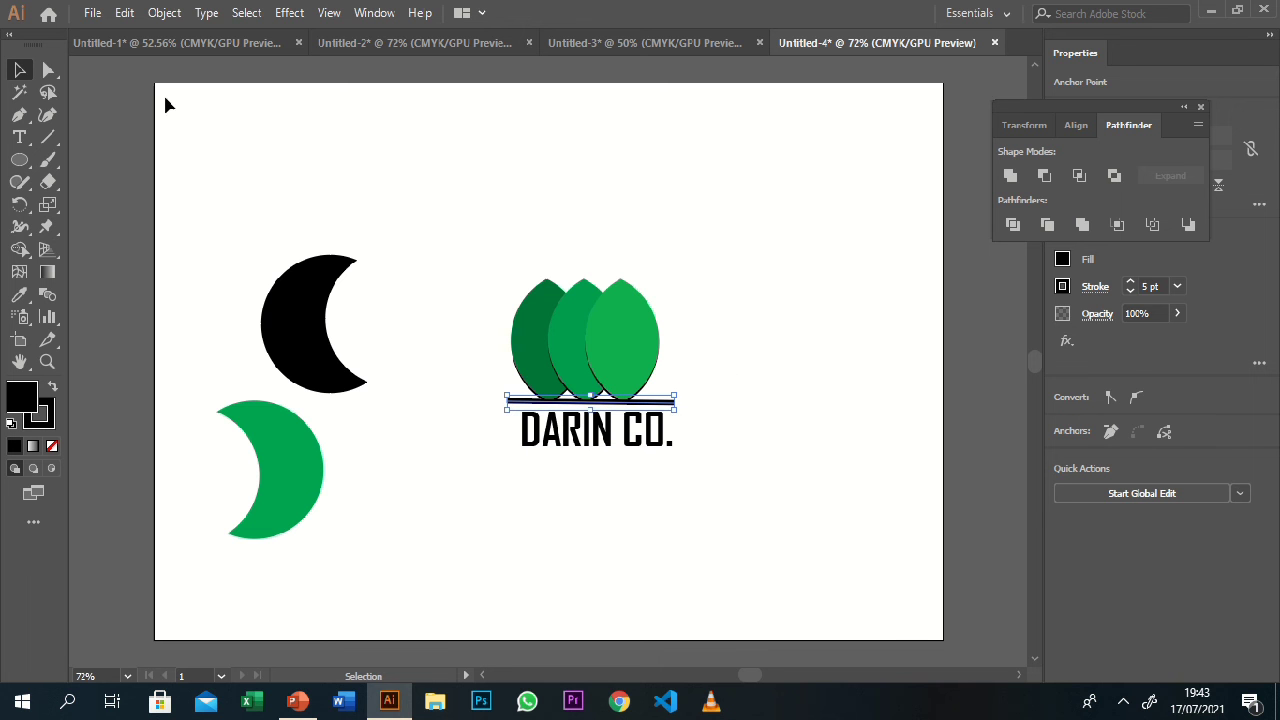
{"action": "left_click", "coordinate": [247, 138]}
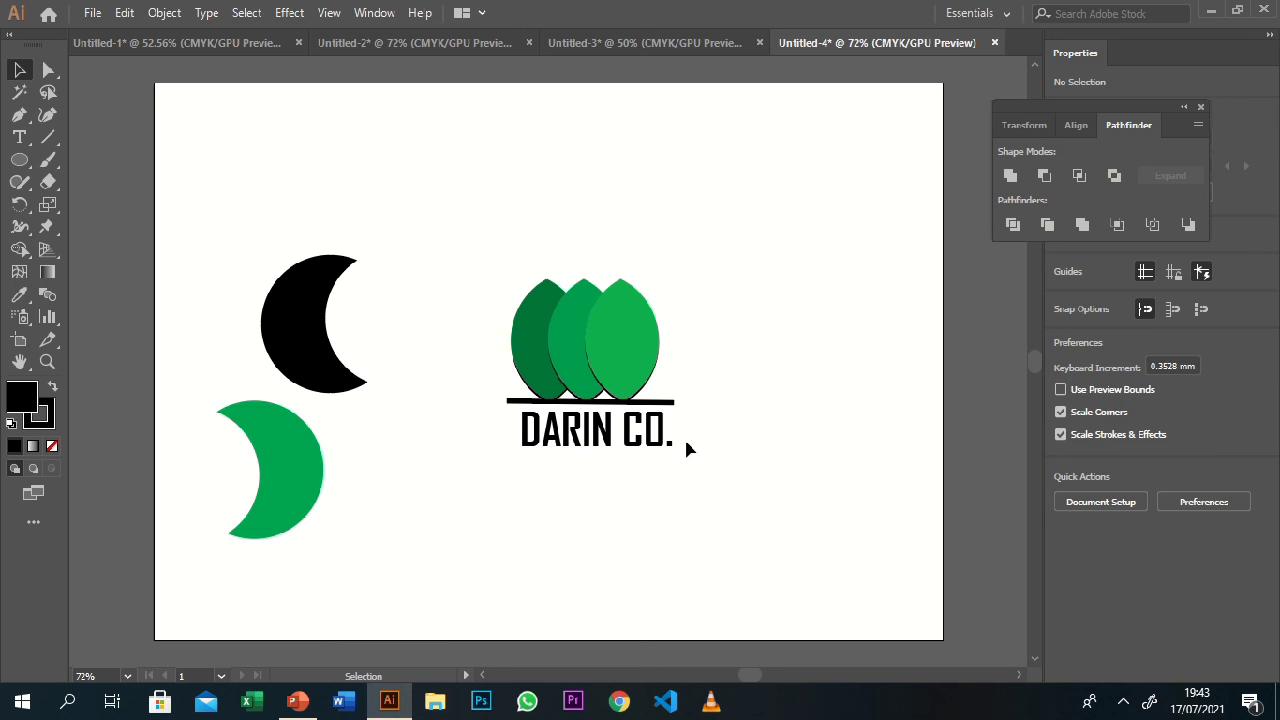
{"action": "left_click", "coordinate": [628, 403]}
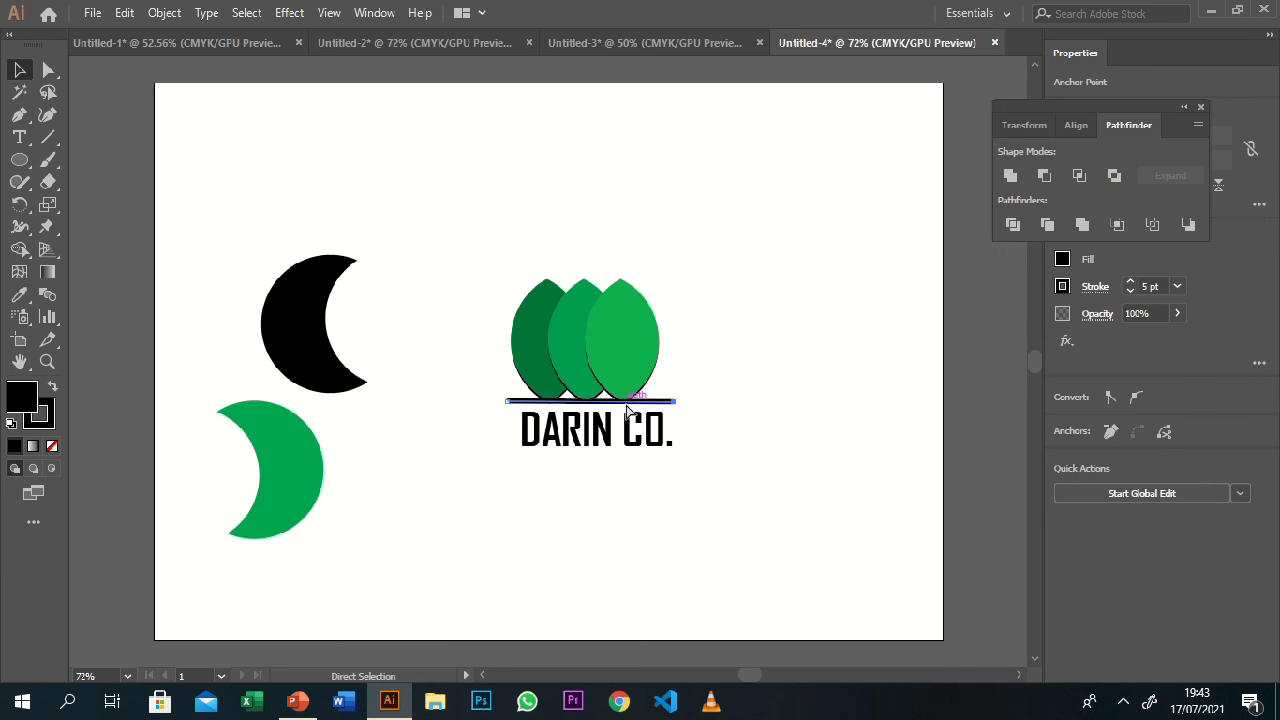
{"action": "left_click", "coordinate": [686, 440]}
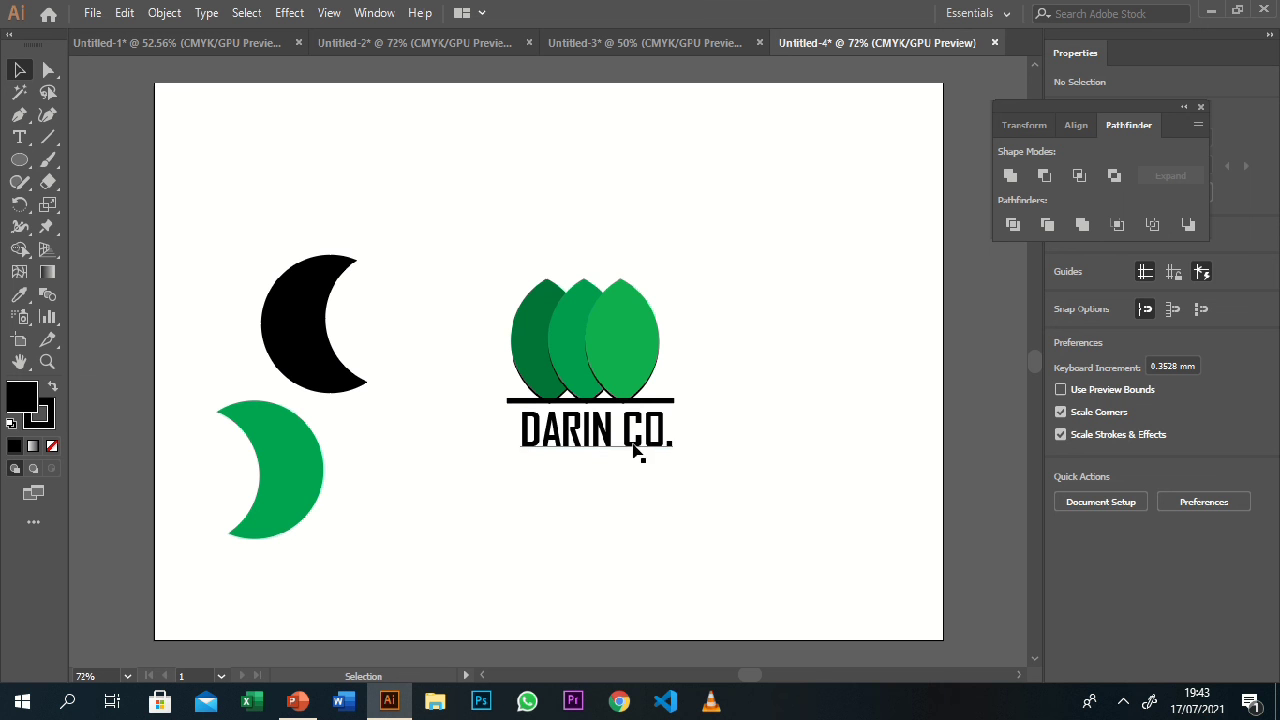
Move DARIN CO. down slightly and nudge the line down toward the text.
{"action": "left_click_drag", "start_coordinate": [637, 444], "coordinate": [644, 451]}
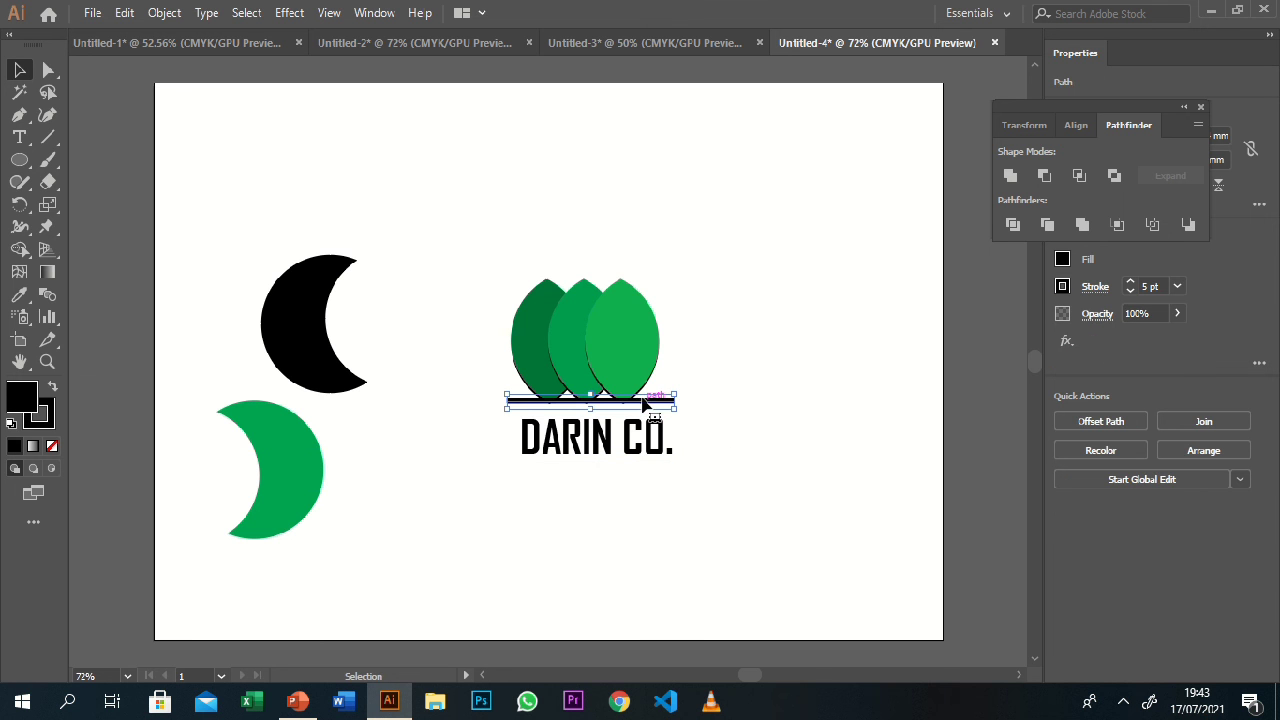
{"action": "key", "text": "Down"}
{"action": "key", "text": "Down"}
{"action": "key", "text": "Down"}
{"action": "key", "text": "Down"}
{"action": "key", "text": "Down"}
{"action": "key", "text": "Down"}
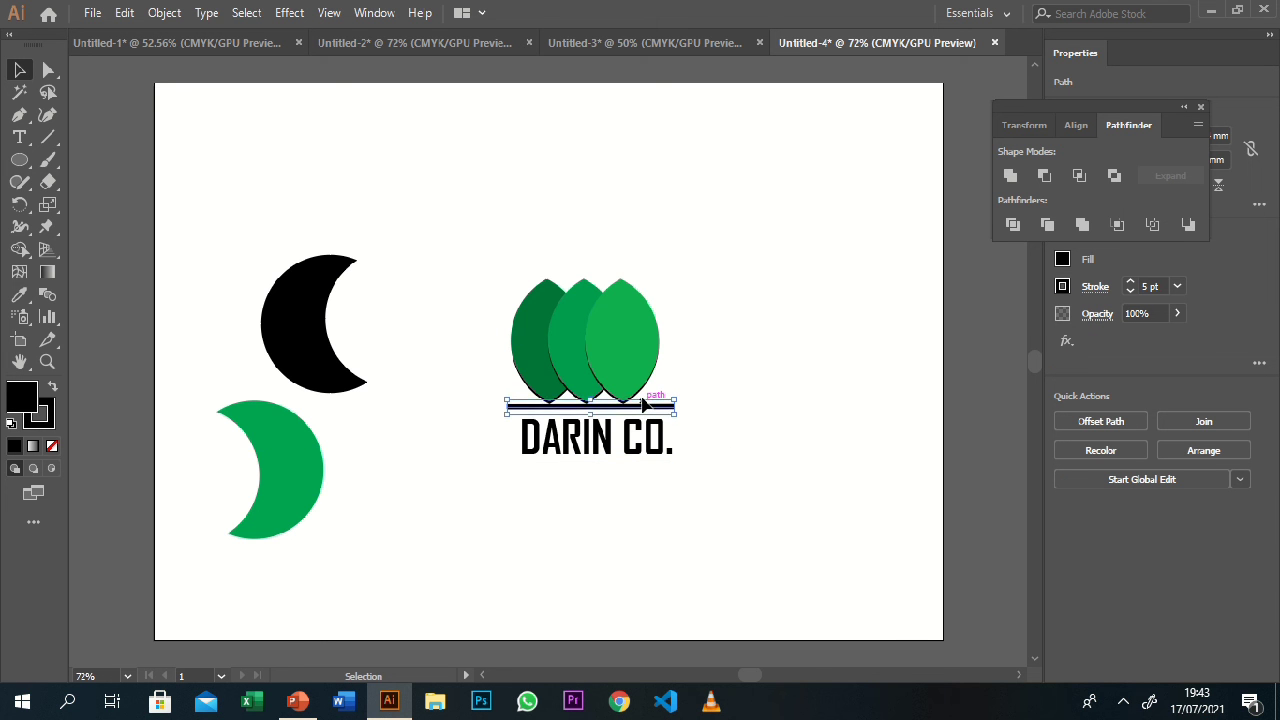
{"action": "key", "text": "Down"}
{"action": "key", "text": "Down"}
{"action": "key", "text": "Down"}
{"action": "key", "text": "Down"}
{"action": "key", "text": "Down"}
{"action": "key", "text": "Down"}
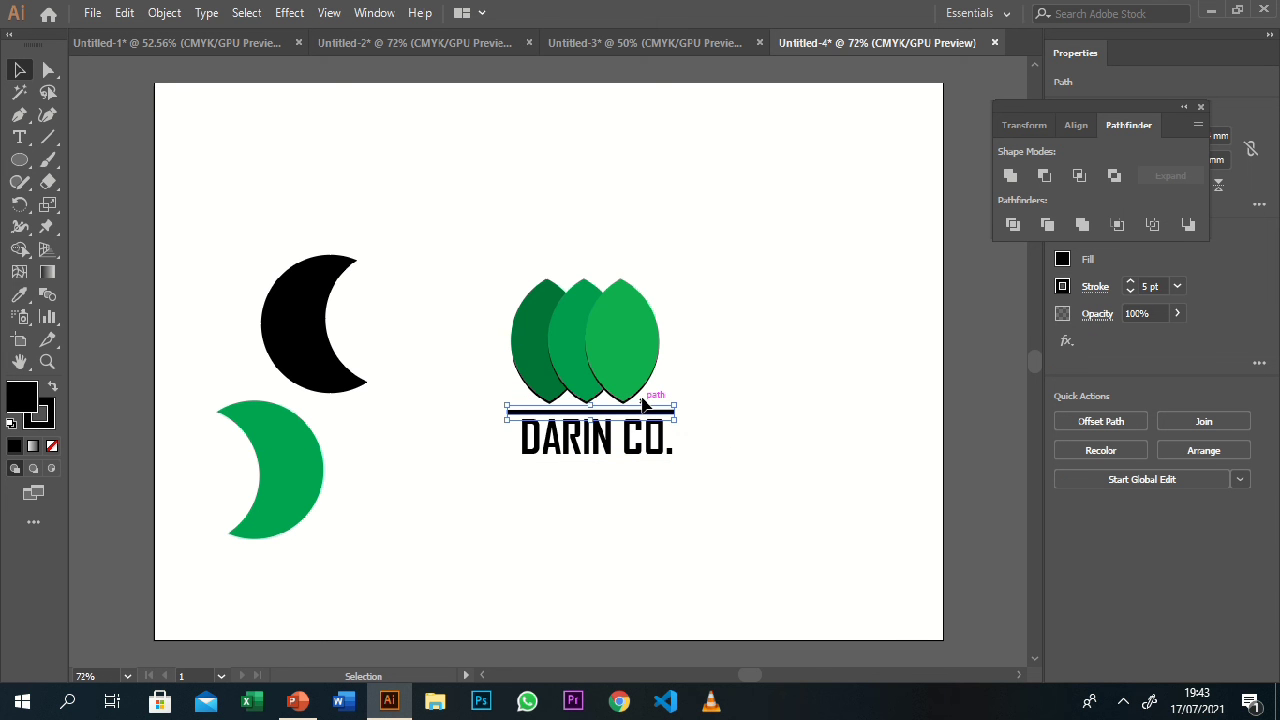
{"action": "left_click", "coordinate": [738, 340]}
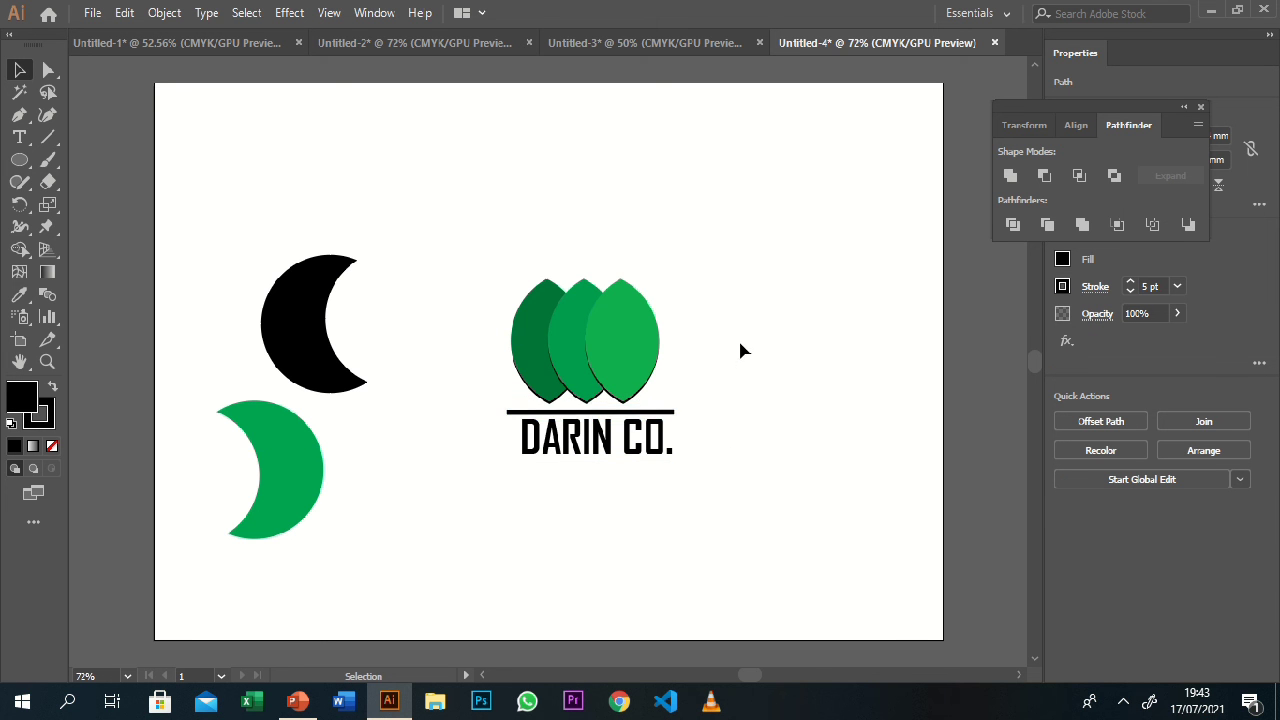
{"action": "left_click", "coordinate": [651, 418]}
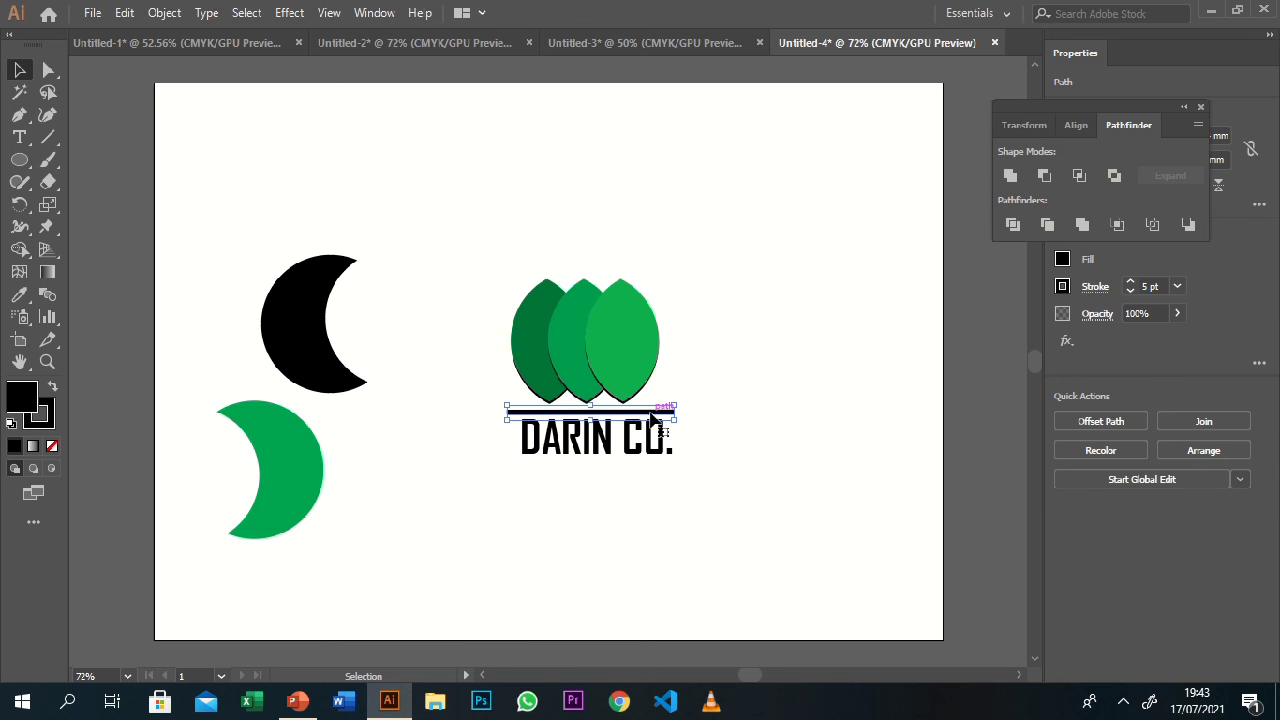
Alt-drag a copy of the black line below DARIN CO. and nudge it slightly left.
{"action": "left_click_drag", "start_coordinate": [651, 418], "coordinate": [656, 469]}
{"action": "key", "text": "Left"}
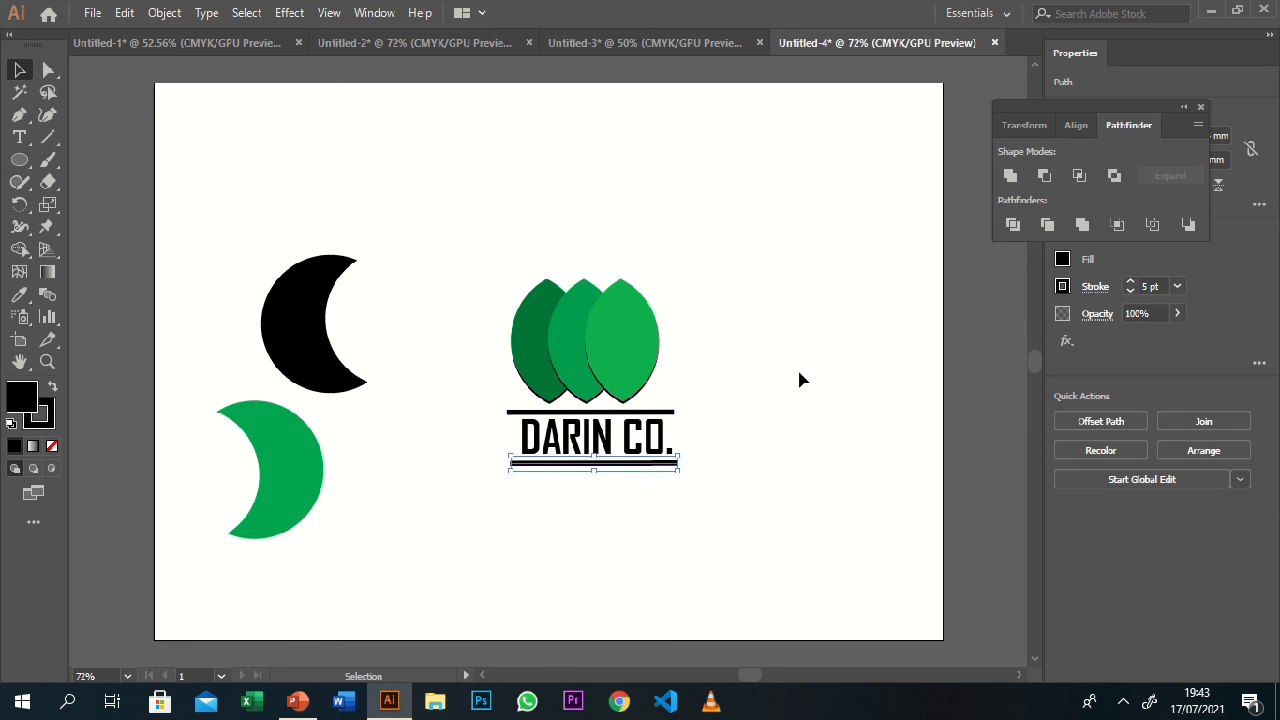
{"action": "key", "text": "Left"}
{"action": "key", "text": "Left"}
{"action": "key", "text": "Left"}
Check the bottom line's alignment against the DARIN CO. text.
{"action": "left_click", "coordinate": [799, 379]}
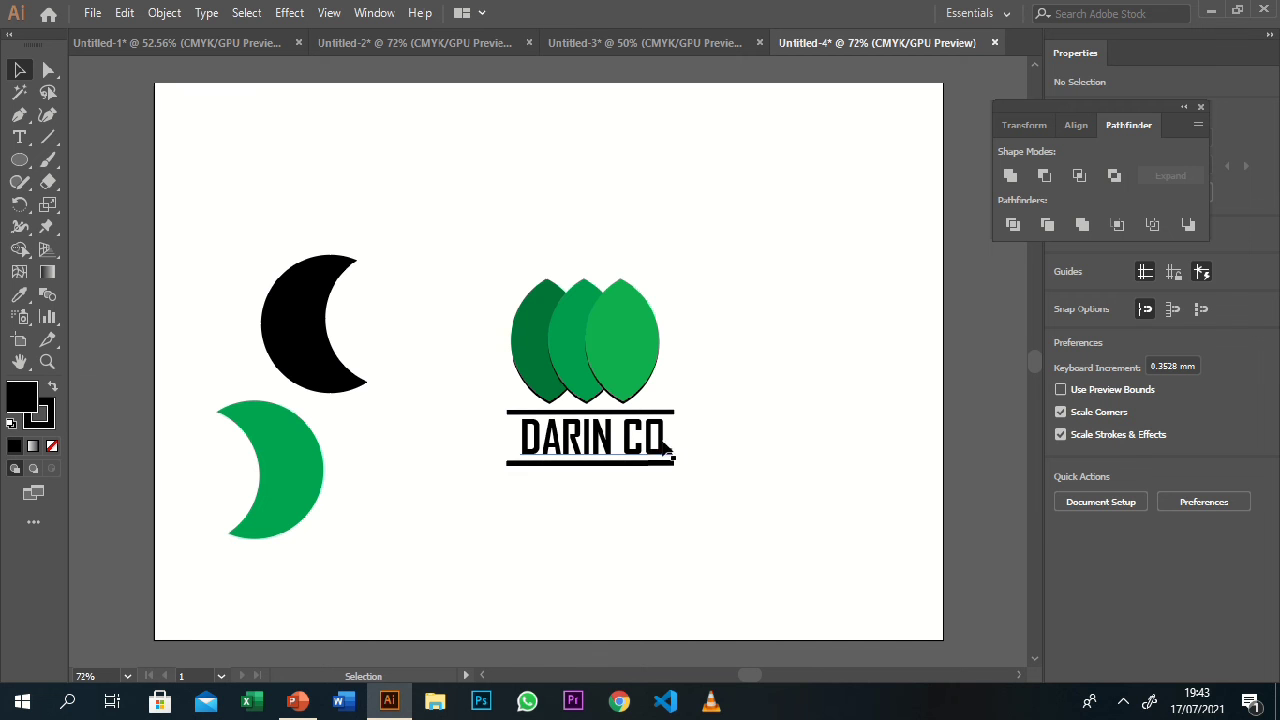
{"action": "left_click", "coordinate": [632, 445]}
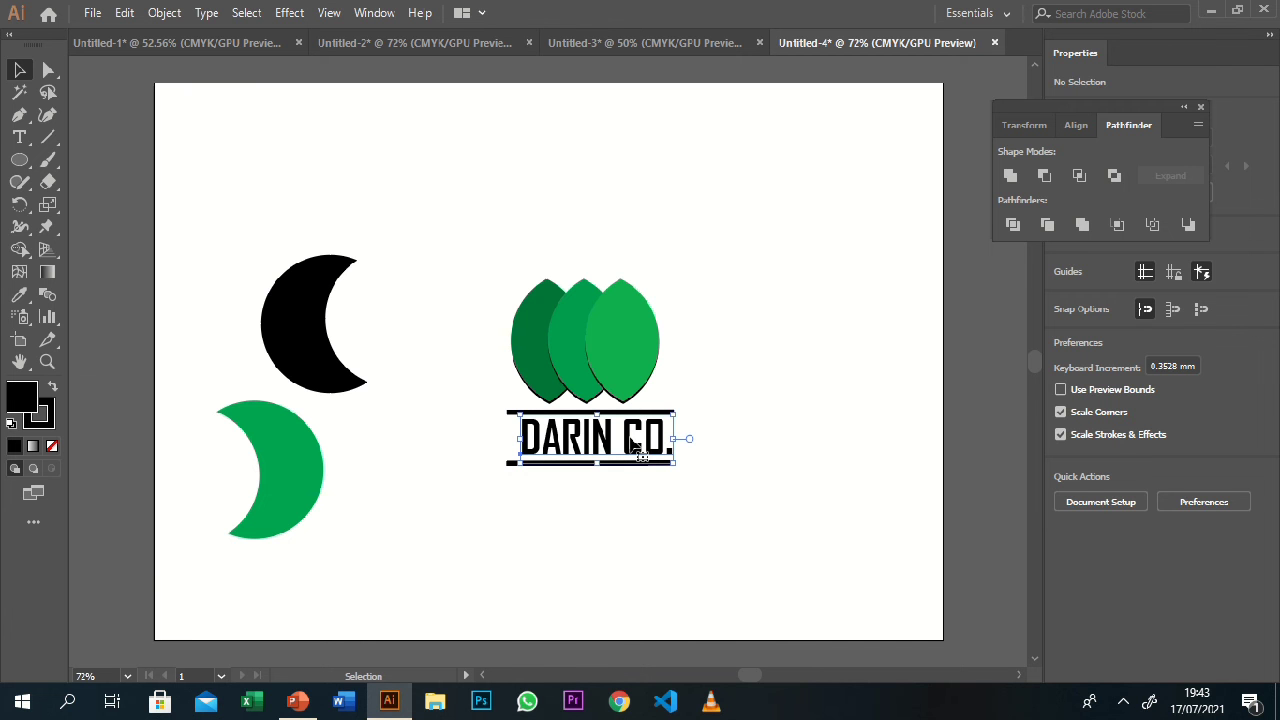
{"action": "left_click", "coordinate": [720, 356]}
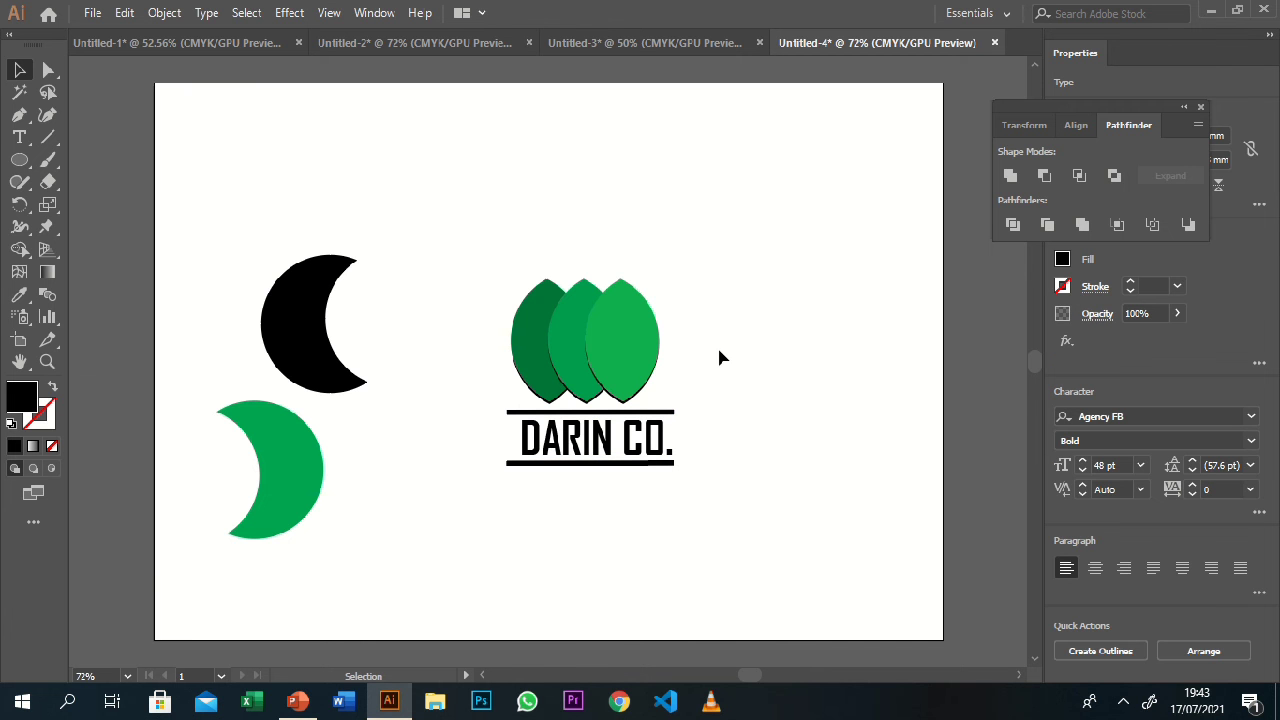
{"action": "left_click", "coordinate": [662, 431]}
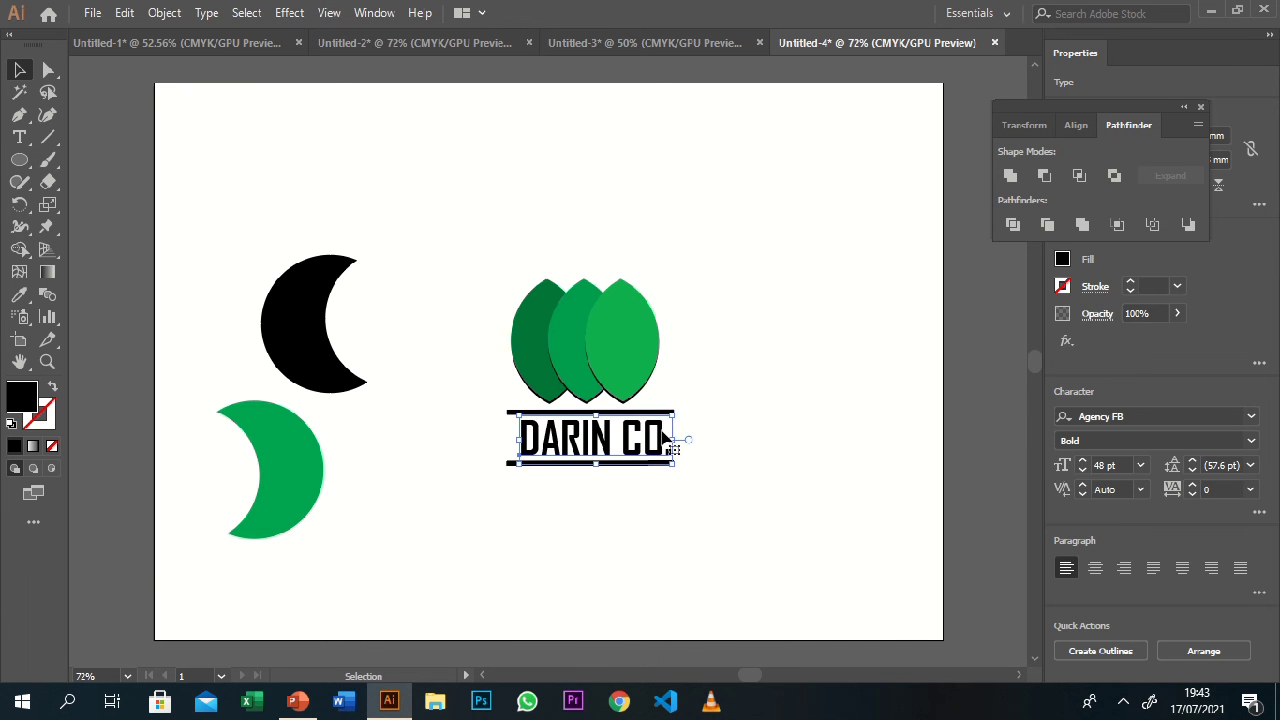
{"action": "left_click", "coordinate": [724, 393]}
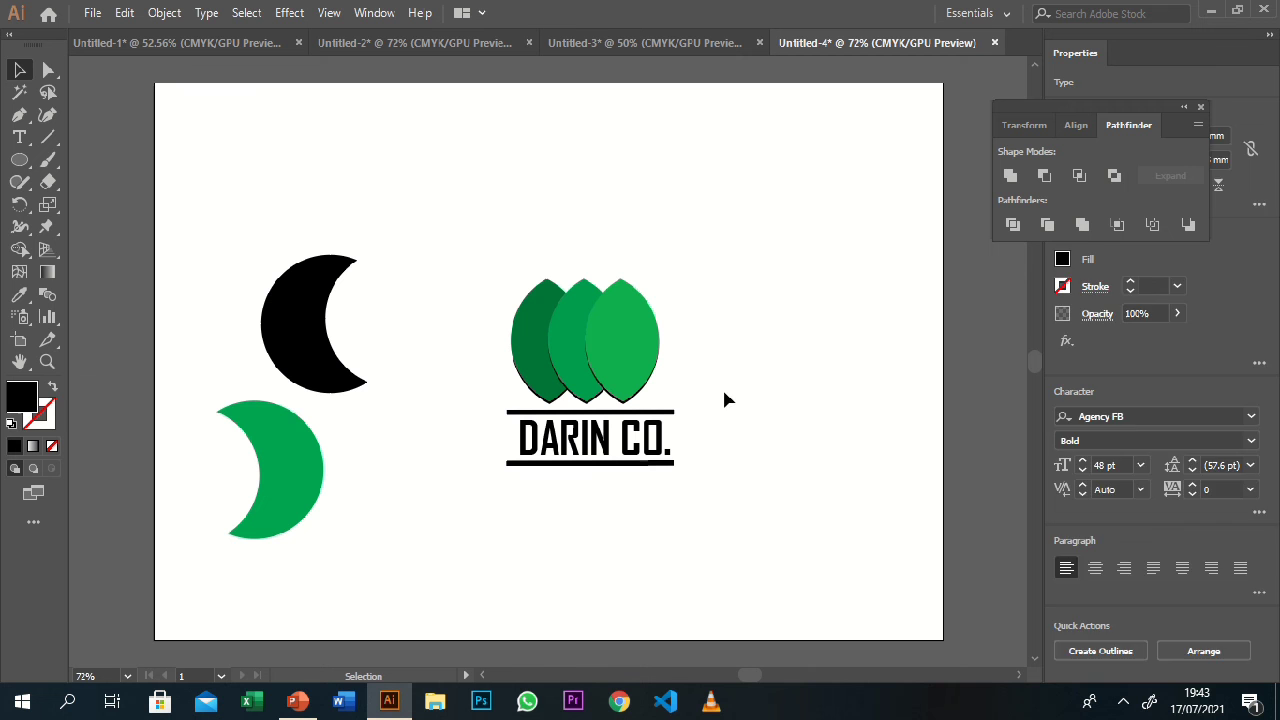
{"action": "left_click", "coordinate": [684, 458]}
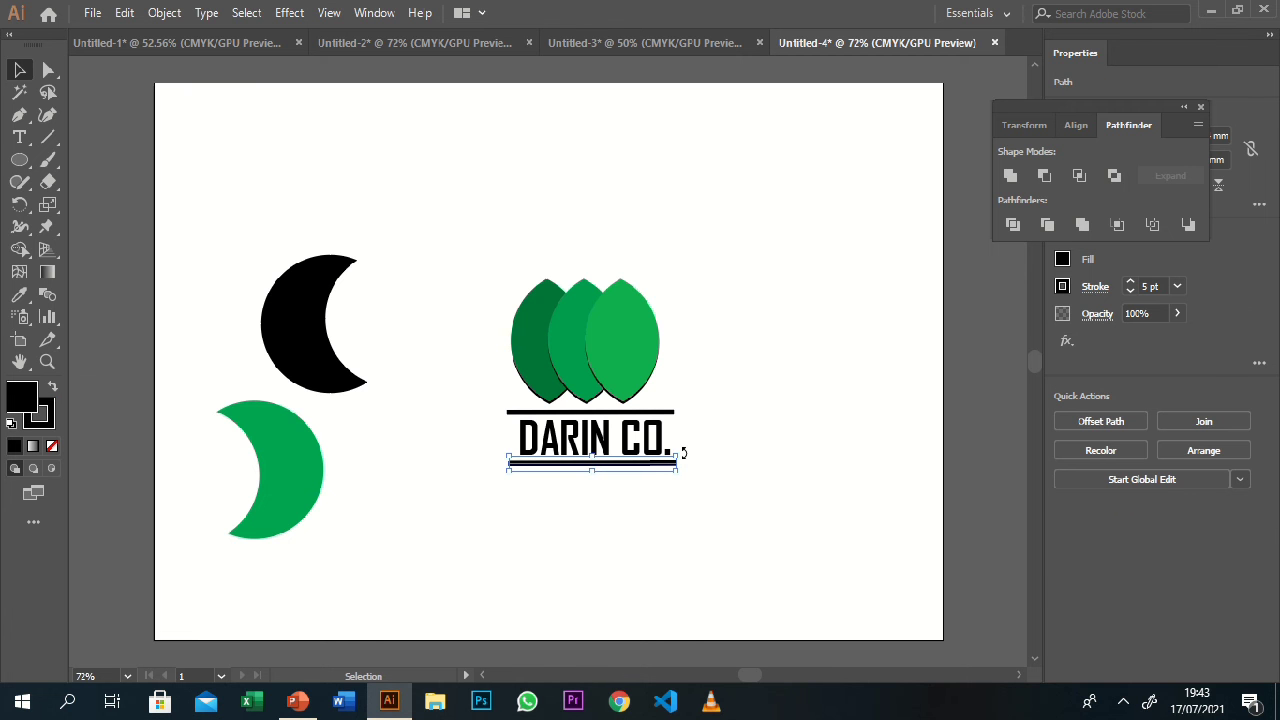
{"action": "left_click", "coordinate": [894, 270]}
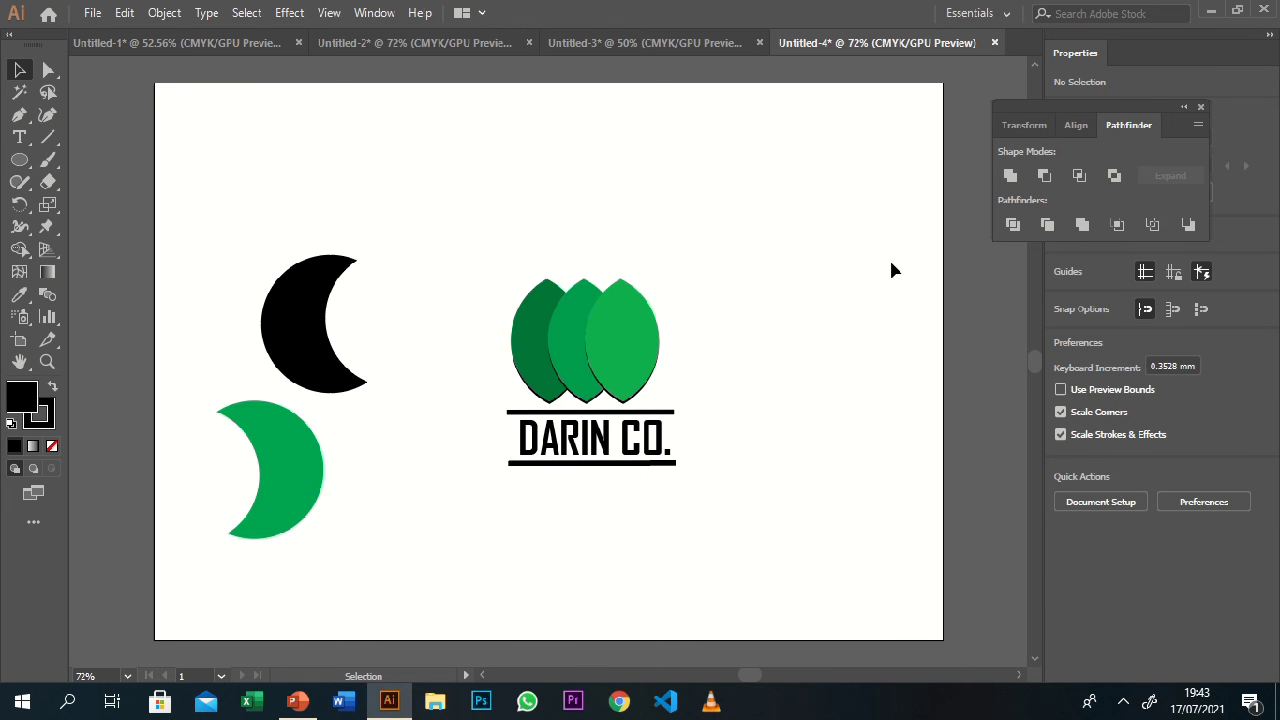
Nudge the top line above DARIN CO. up slightly.
{"action": "left_click_drag", "start_coordinate": [494, 262], "coordinate": [536, 357]}
{"action": "left_click_drag", "start_coordinate": [707, 474], "coordinate": [708, 470]}
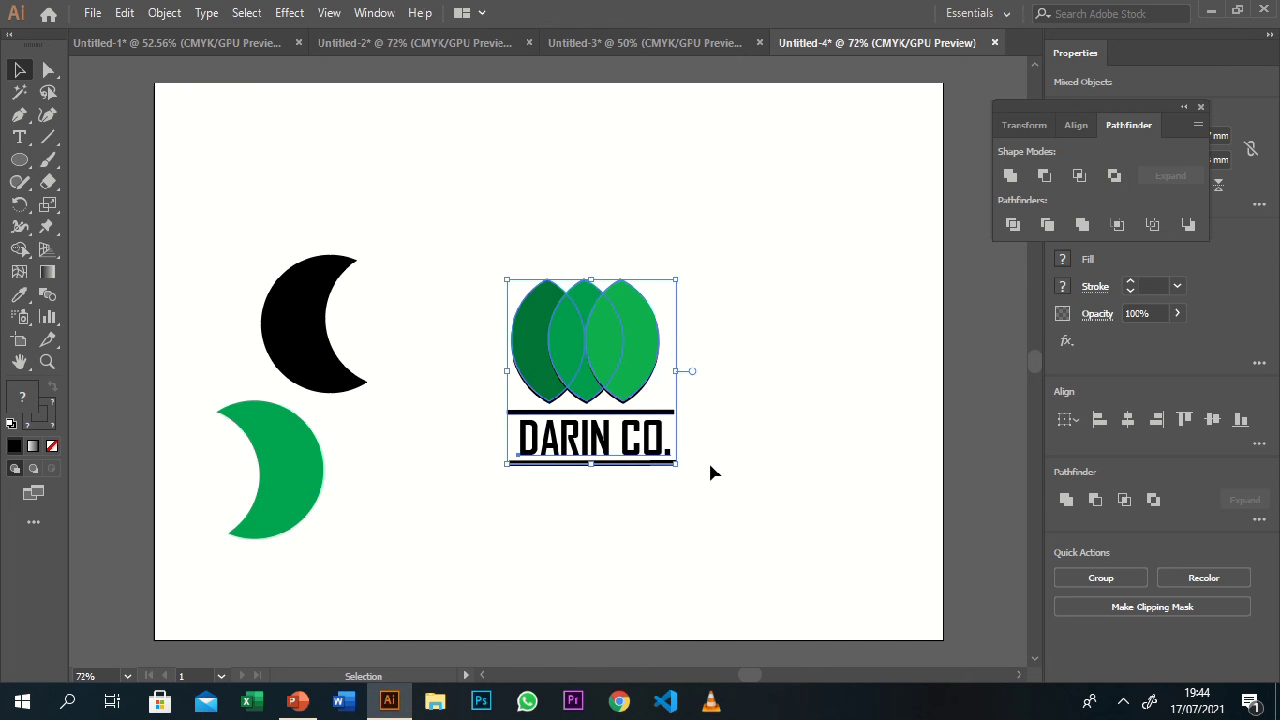
{"action": "left_click", "coordinate": [700, 425]}
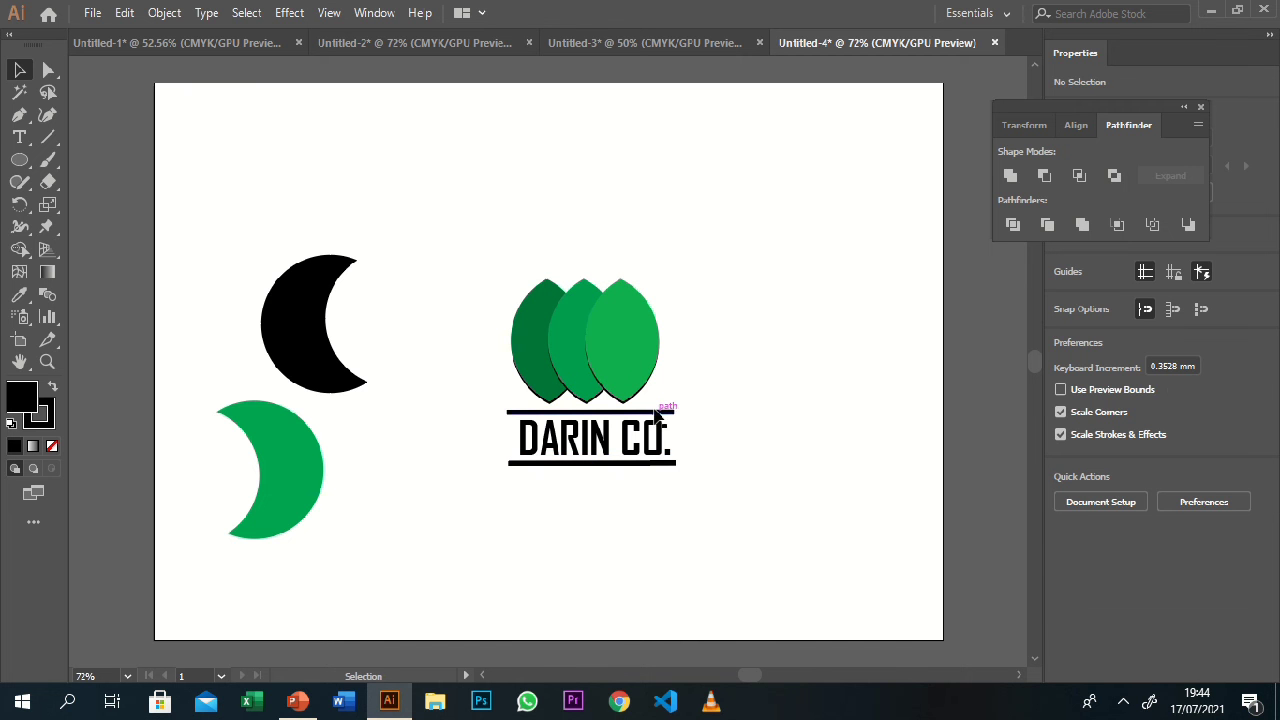
{"action": "left_click", "coordinate": [657, 412]}
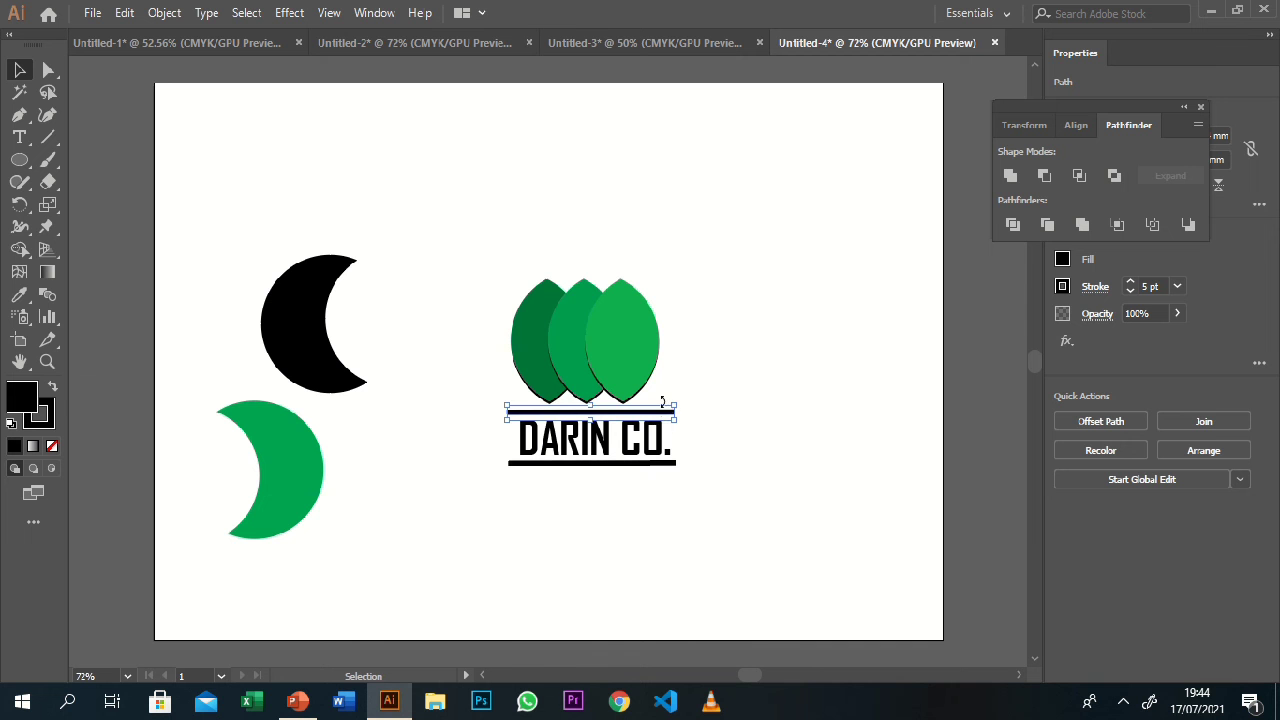
{"action": "key", "text": "Up"}
{"action": "key", "text": "Up"}
{"action": "key", "text": "Up"}
Nudge the bottom line up so it sits snugly under DARIN CO.
{"action": "left_click", "coordinate": [753, 353]}
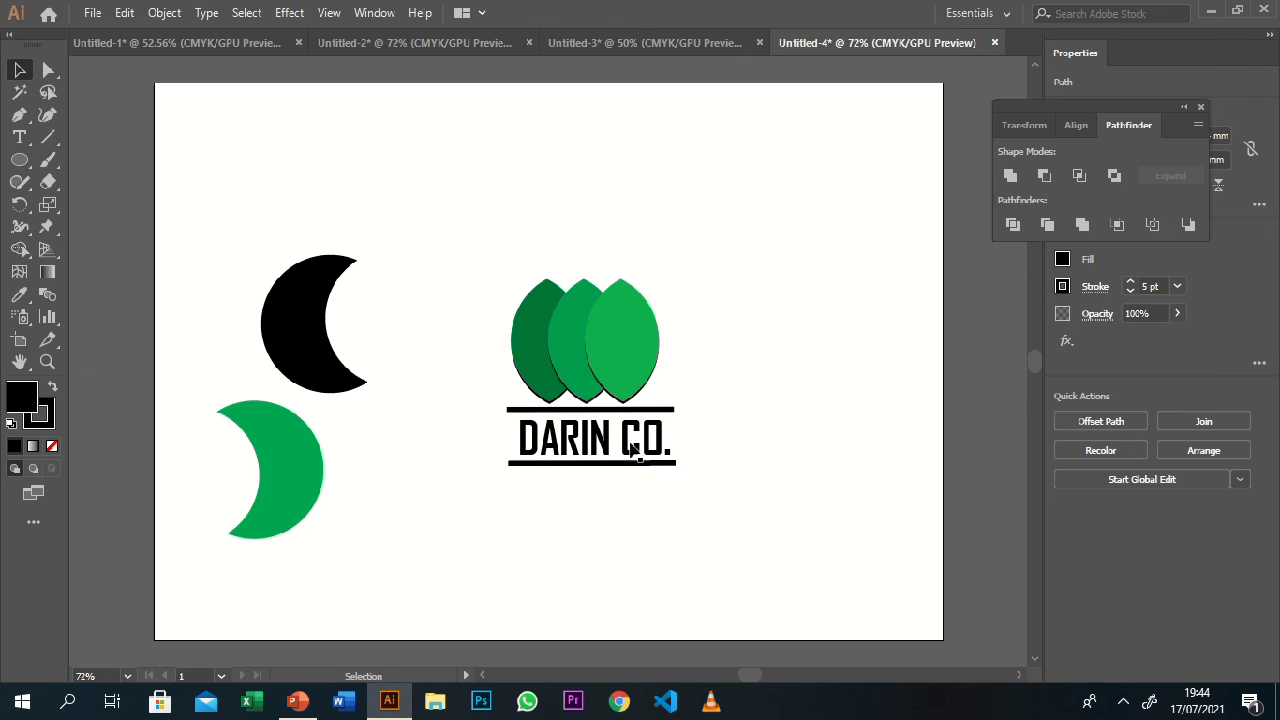
{"action": "left_click", "coordinate": [636, 448]}
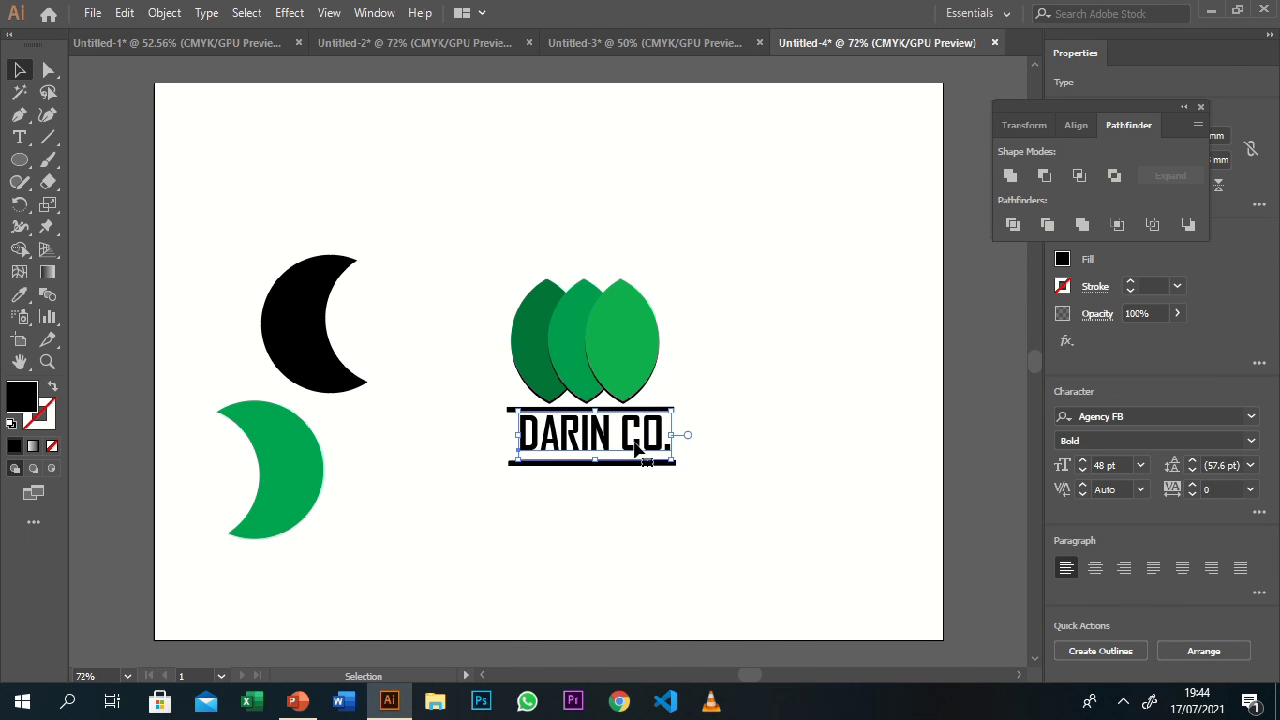
{"action": "left_click", "coordinate": [648, 503]}
{"action": "left_click", "coordinate": [641, 469]}
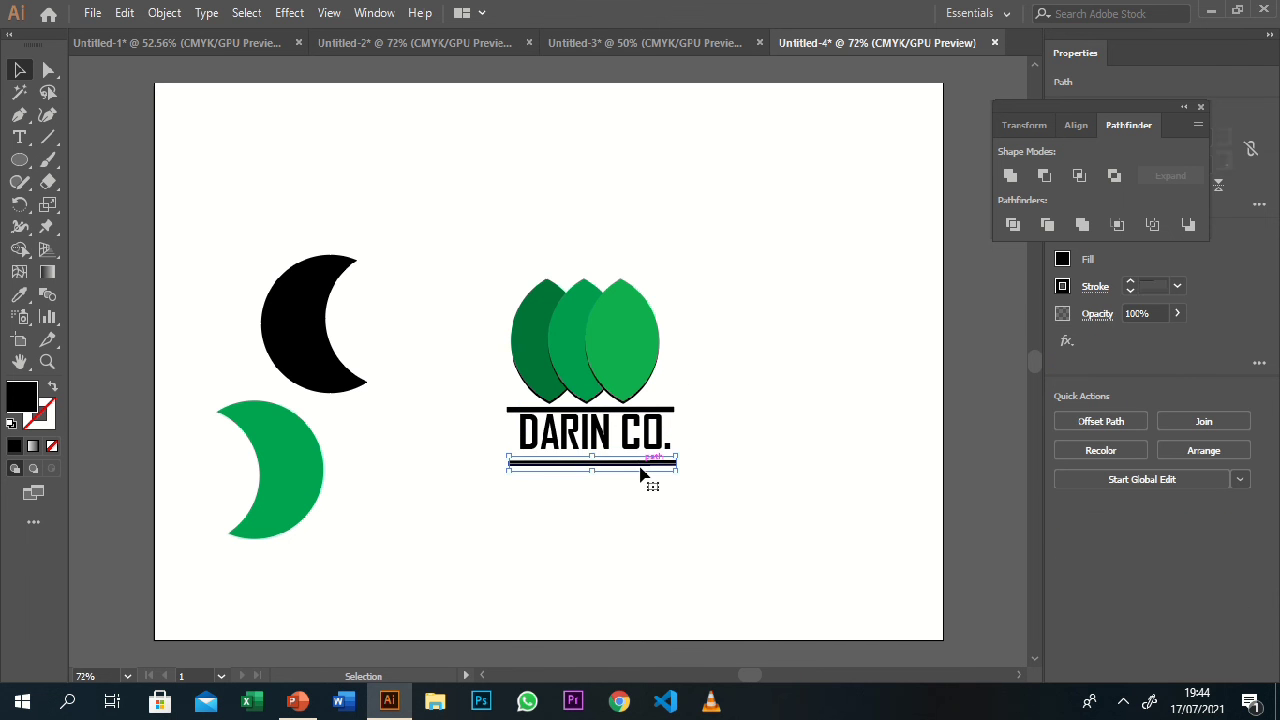
{"action": "key", "text": "Up"}
{"action": "key", "text": "Up"}
{"action": "key", "text": "Up"}
{"action": "key", "text": "Up"}
{"action": "key", "text": "Up"}
{"action": "key", "text": "Up"}
{"action": "key", "text": "Up"}
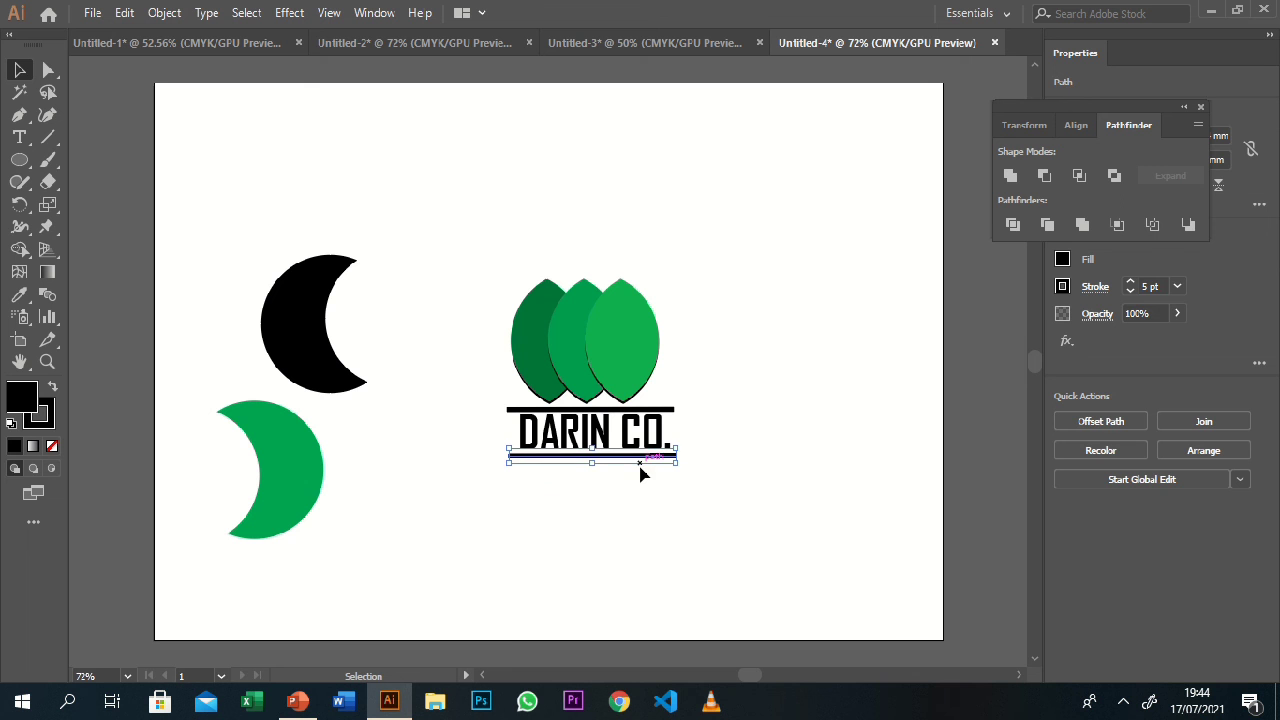
{"action": "left_click", "coordinate": [751, 348]}
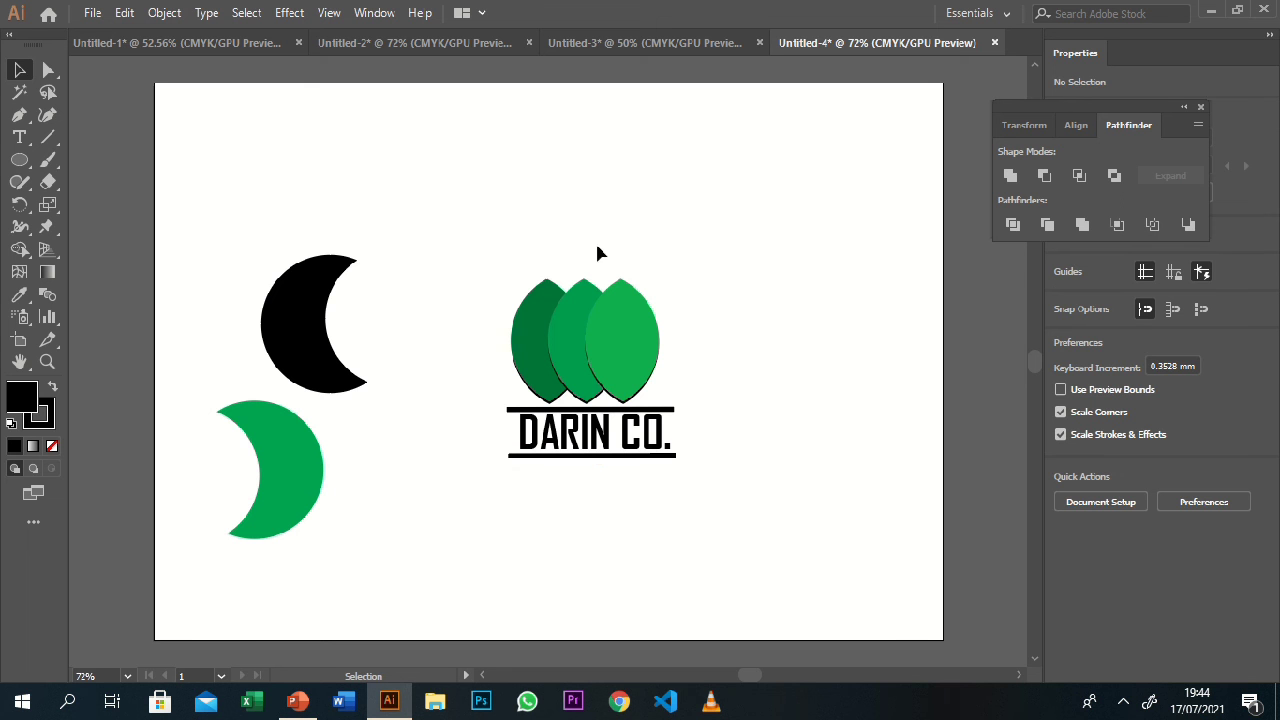
{"action": "left_click_drag", "start_coordinate": [437, 279], "coordinate": [525, 340]}
Group the leaves, both black lines and the DARIN CO. text into one object.
{"action": "left_click_drag", "start_coordinate": [703, 461], "coordinate": [705, 461]}
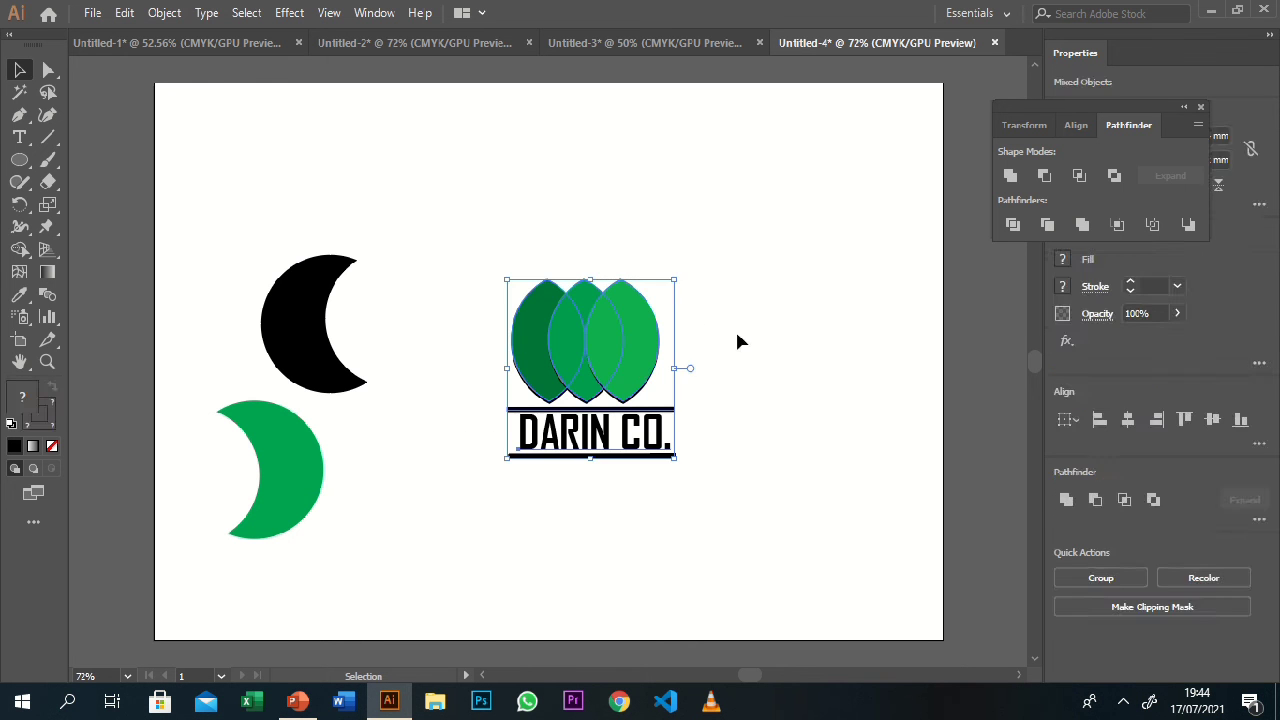
{"action": "left_click", "coordinate": [524, 284]}
{"action": "left_click_drag", "start_coordinate": [645, 403], "coordinate": [691, 386]}
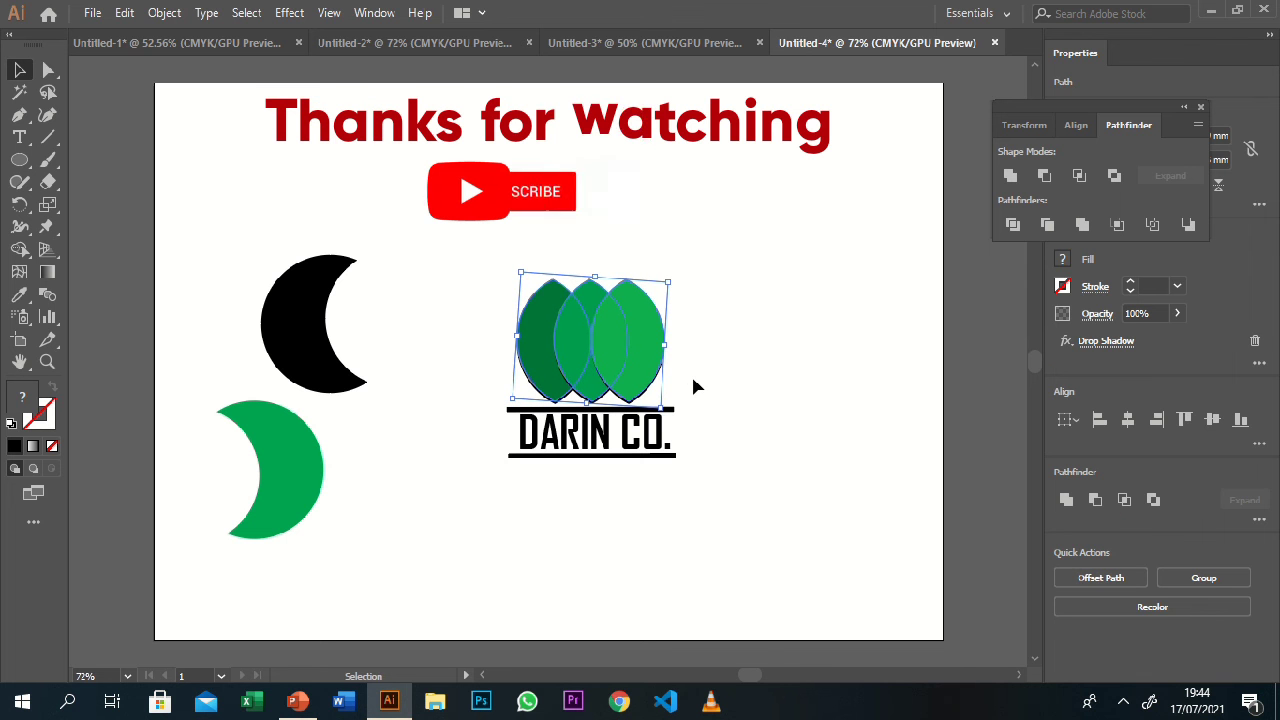
{"action": "left_click", "coordinate": [707, 375]}
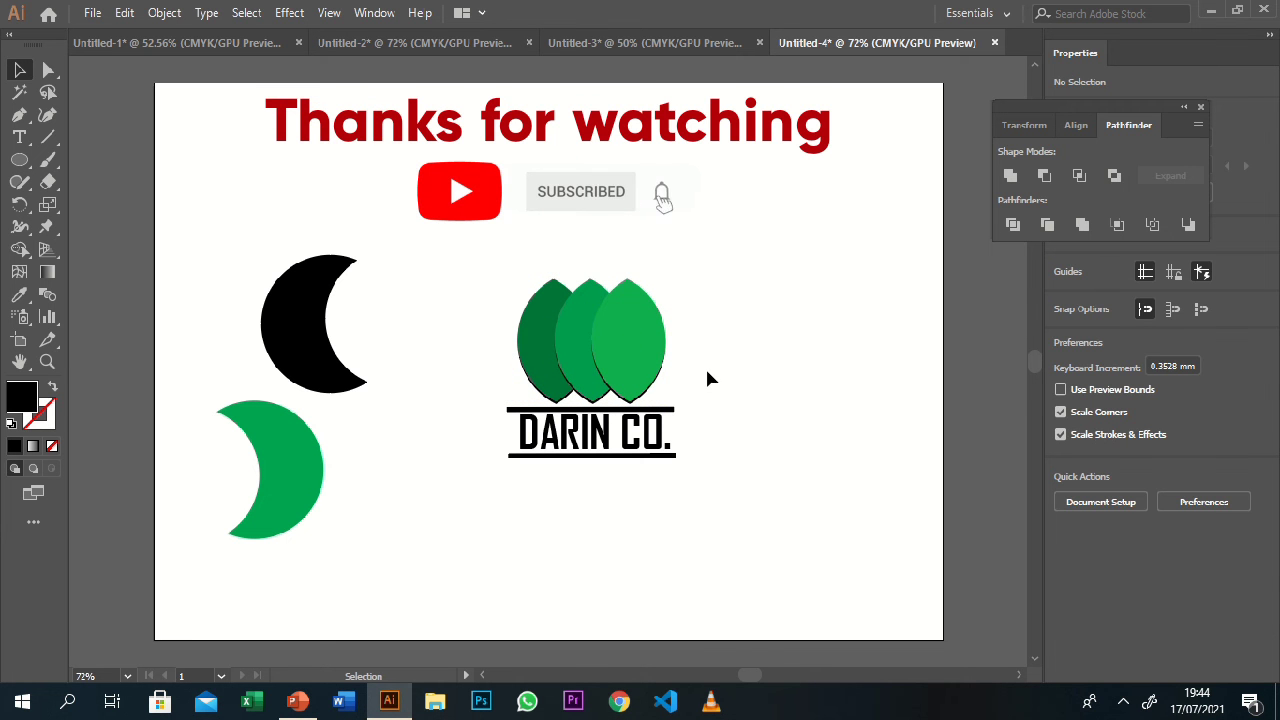
{"action": "left_click_drag", "start_coordinate": [453, 272], "coordinate": [678, 463]}
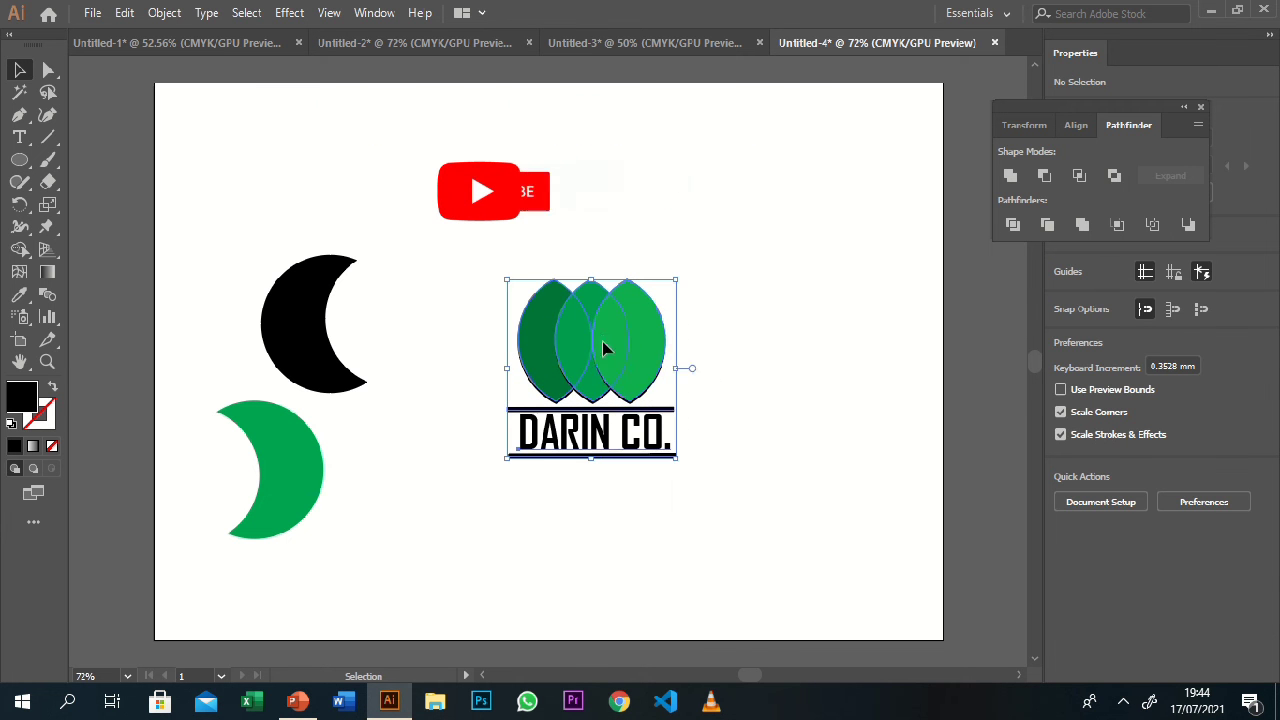
{"action": "right_click", "coordinate": [602, 340]}
{"action": "left_click", "coordinate": [707, 449]}
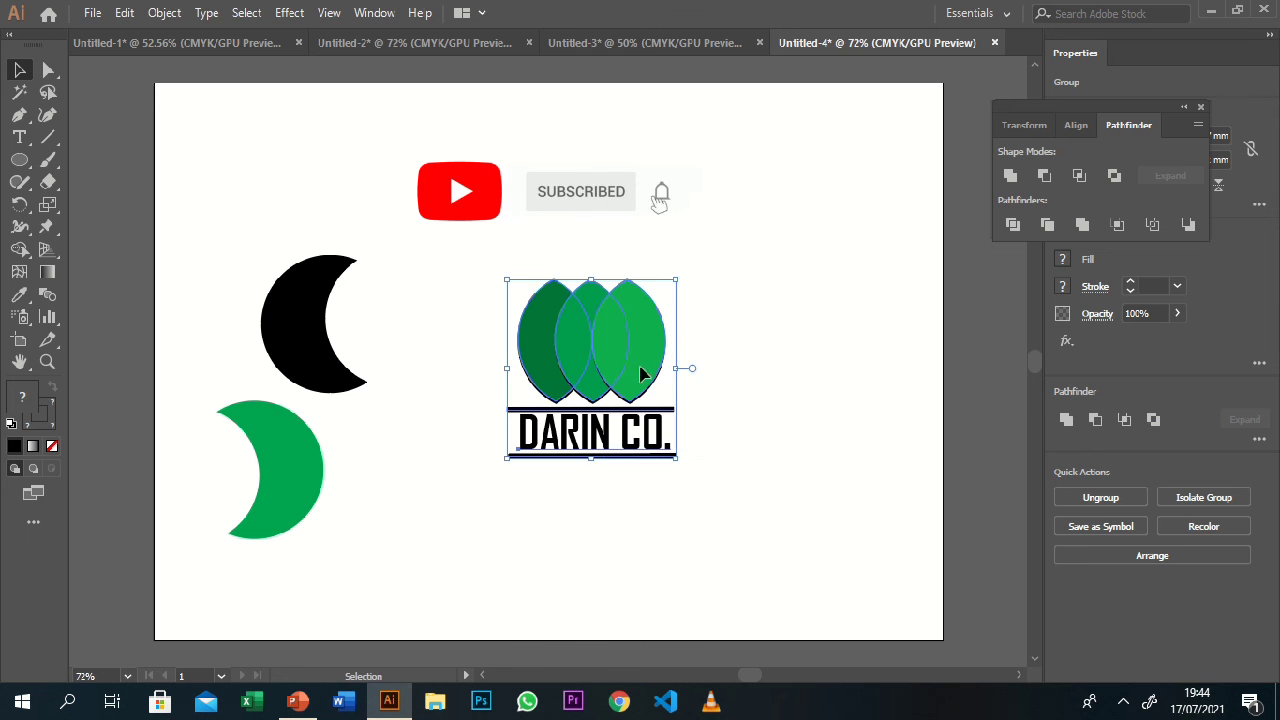
Delete the black and green moon shapes and reposition the logo group on the page.
{"action": "left_click", "coordinate": [667, 378]}
{"action": "left_click_drag", "start_coordinate": [619, 372], "coordinate": [640, 327]}
{"action": "left_click", "coordinate": [352, 378]}
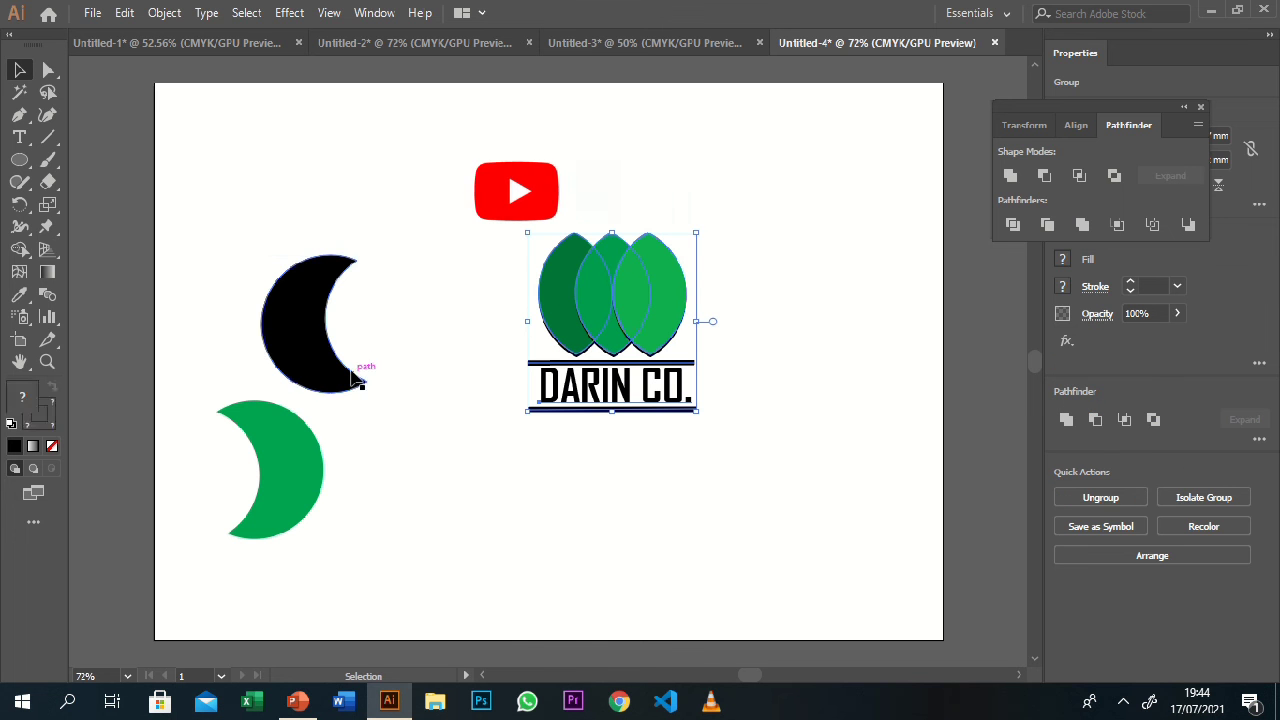
{"action": "key", "text": "Delete"}
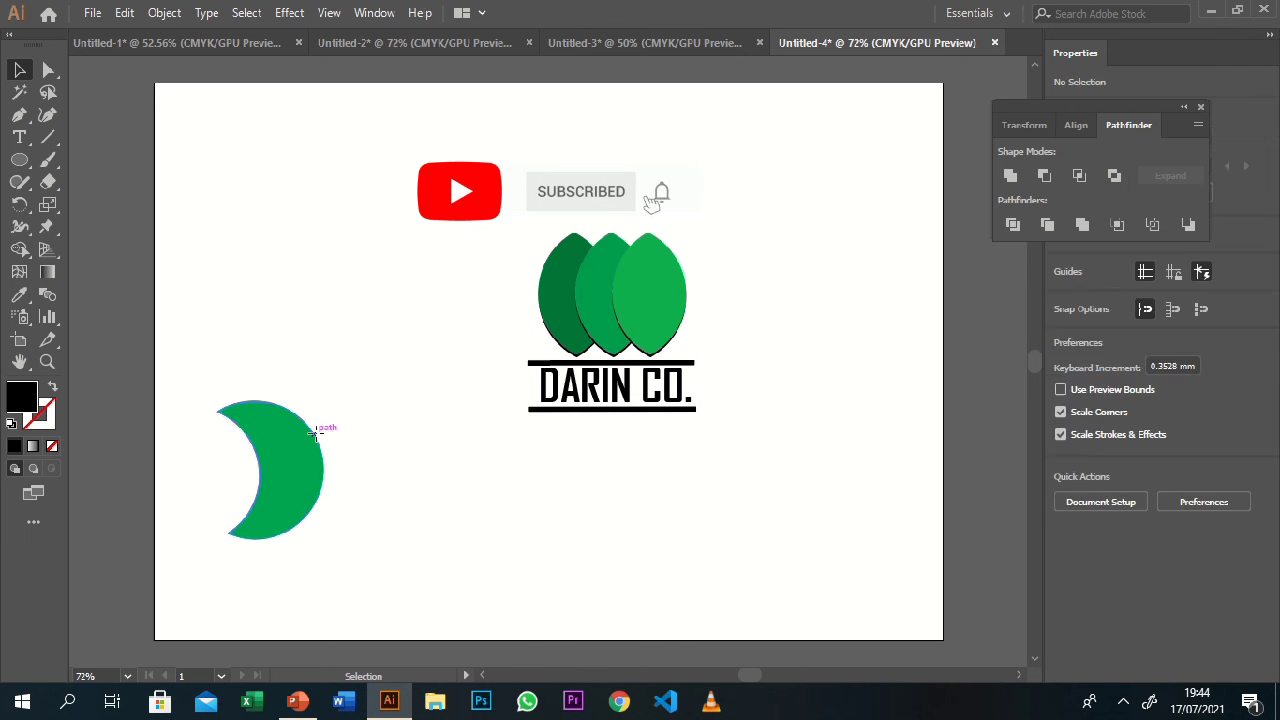
{"action": "left_click", "coordinate": [300, 438]}
{"action": "key", "text": "Delete"}
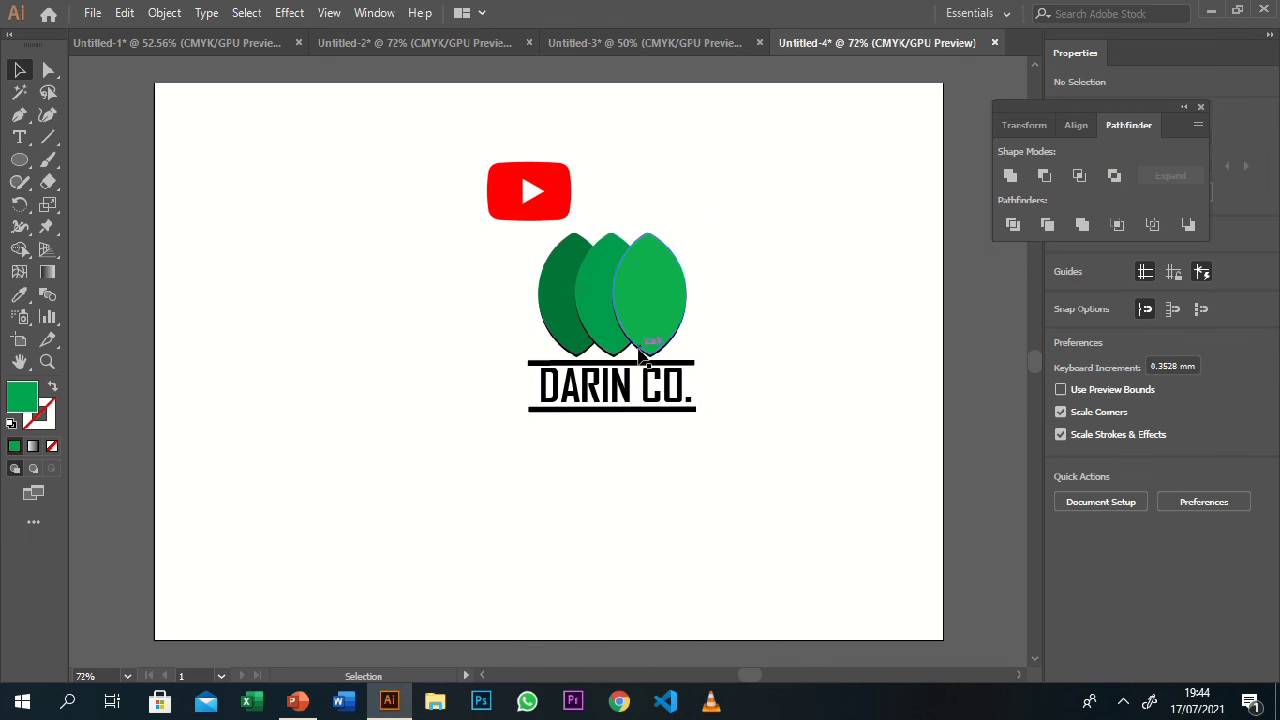
{"action": "mouse_move", "coordinate": [648, 352]}
{"action": "left_mouse_down"}
{"action": "mouse_move", "coordinate": [569, 372]}
{"action": "mouse_move", "coordinate": [594, 372]}
{"action": "left_mouse_up"}
{"action": "left_click", "coordinate": [736, 241]}
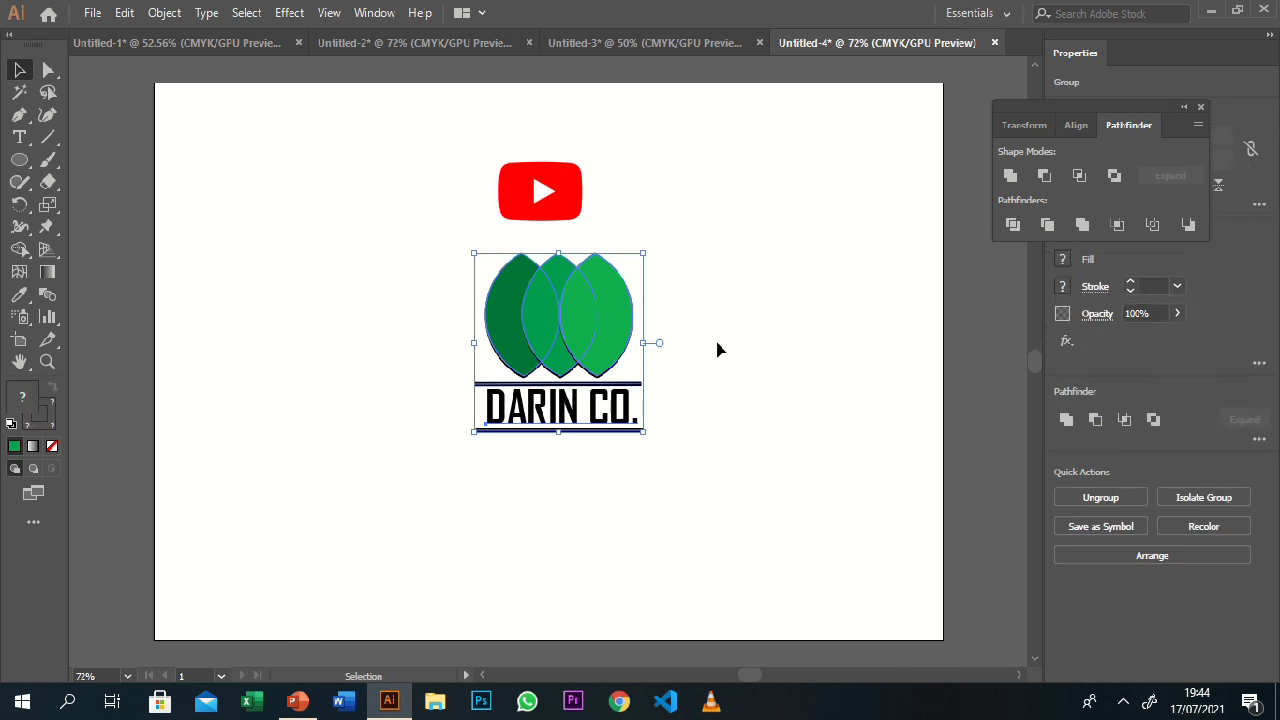